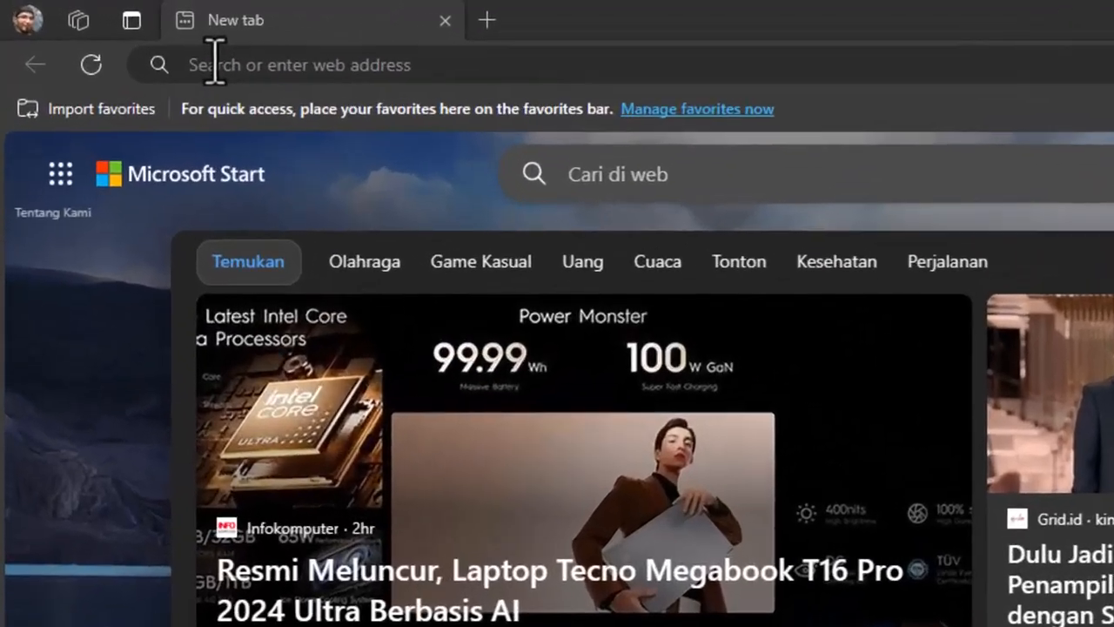
- Open the website chat.openai.com in the browser
click(120, 35)
text(chat)
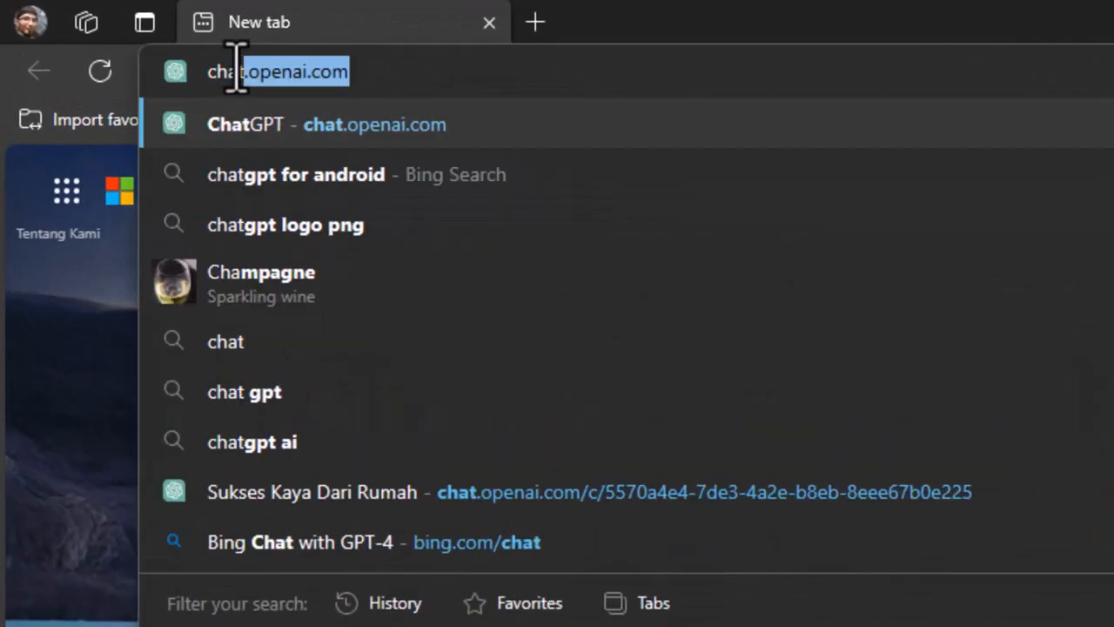
text(.)
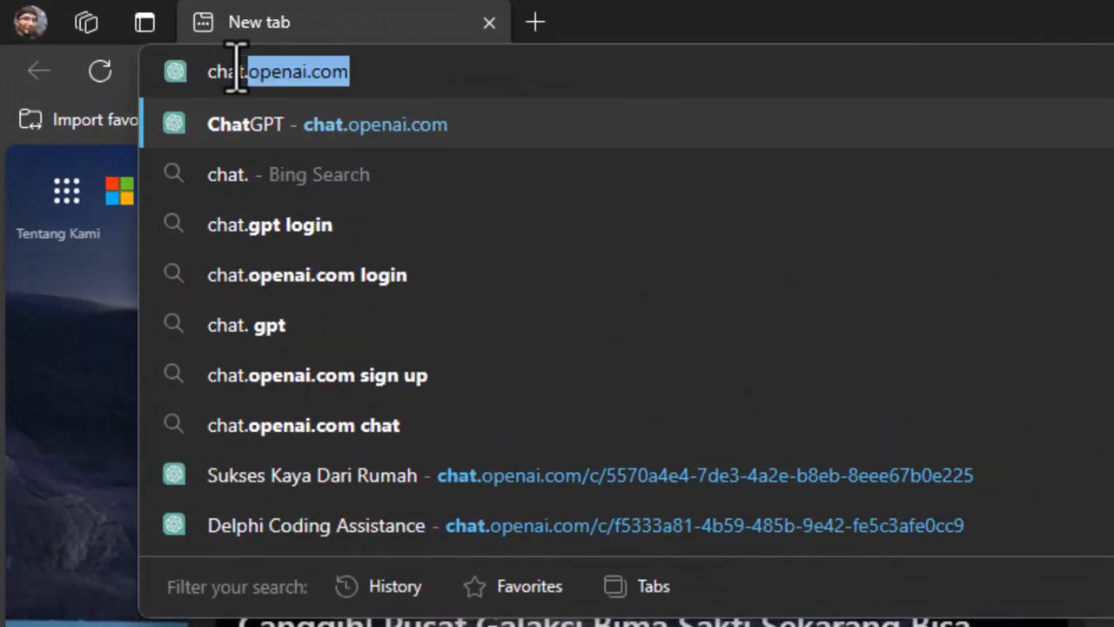
text(o)
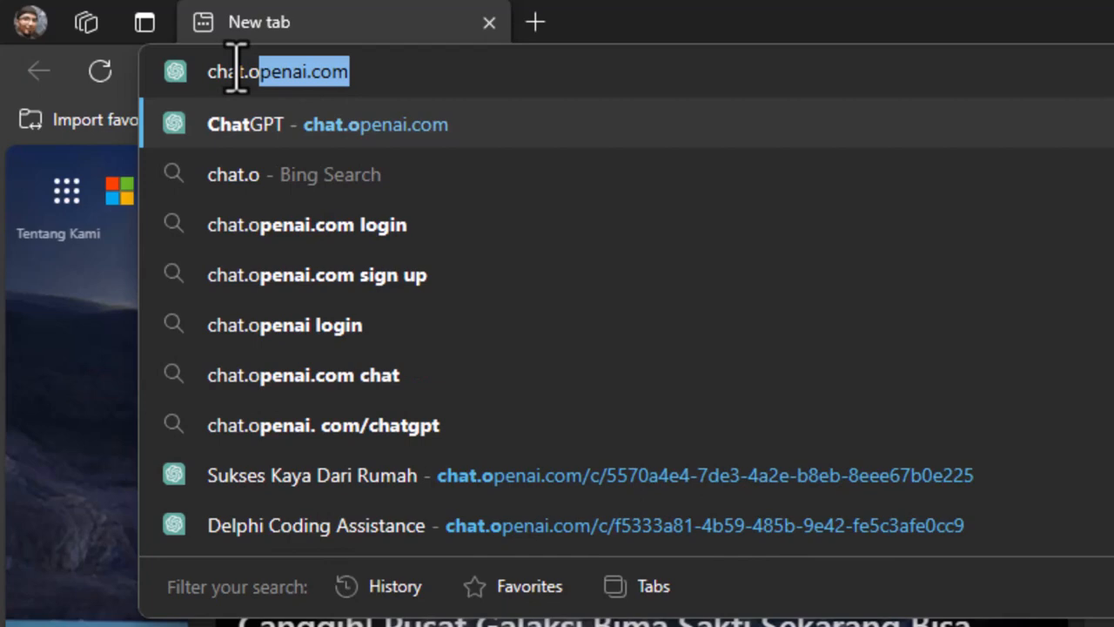
text(pe)
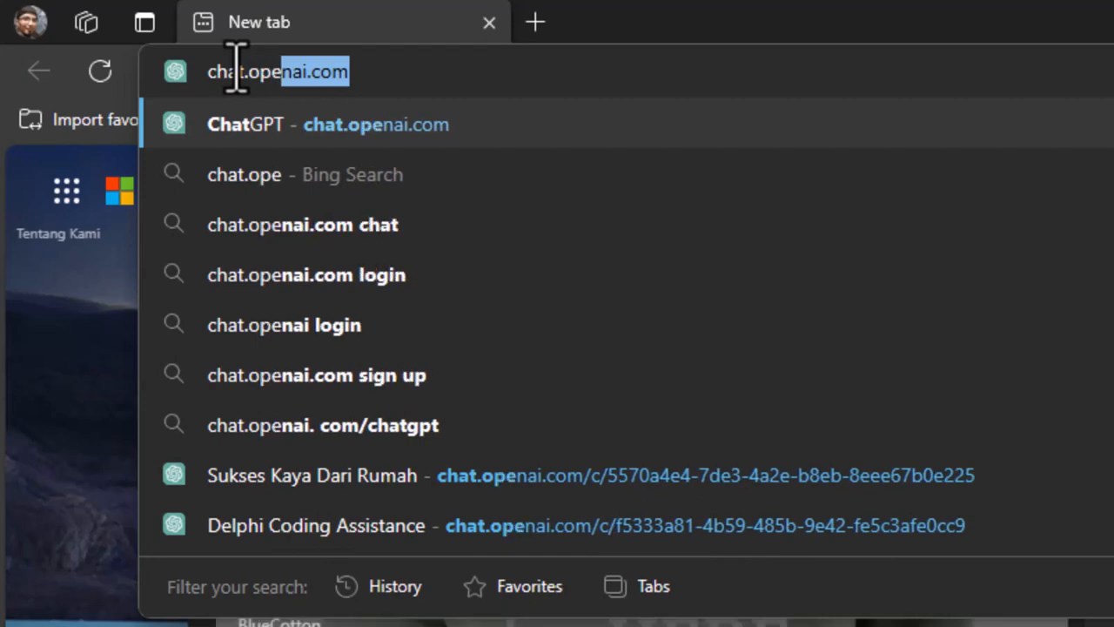
text(nai.com)
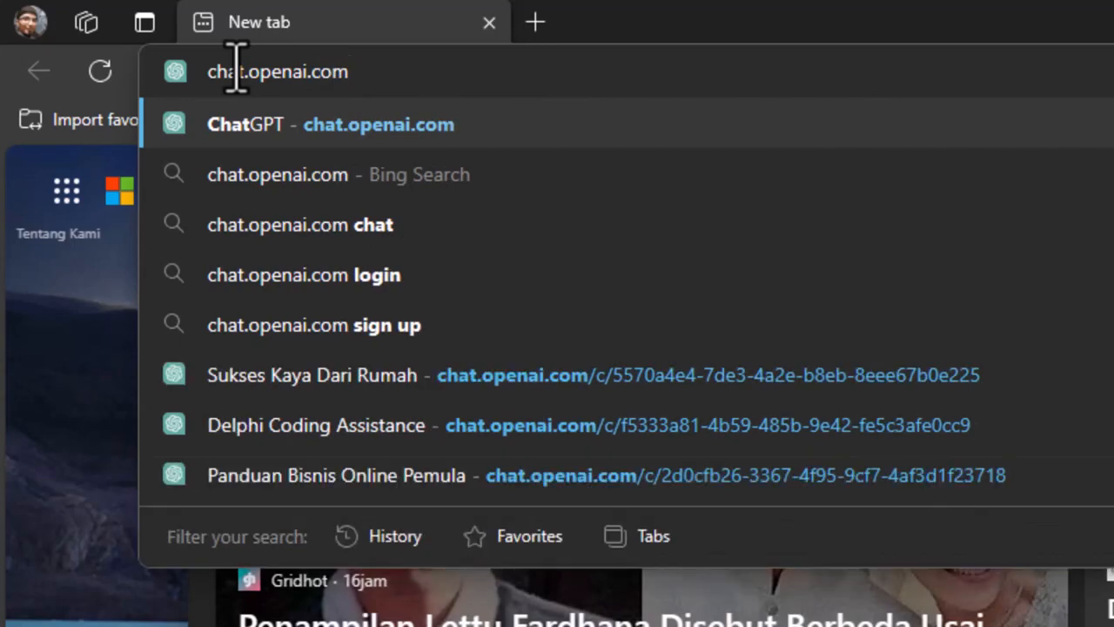
key(Return)
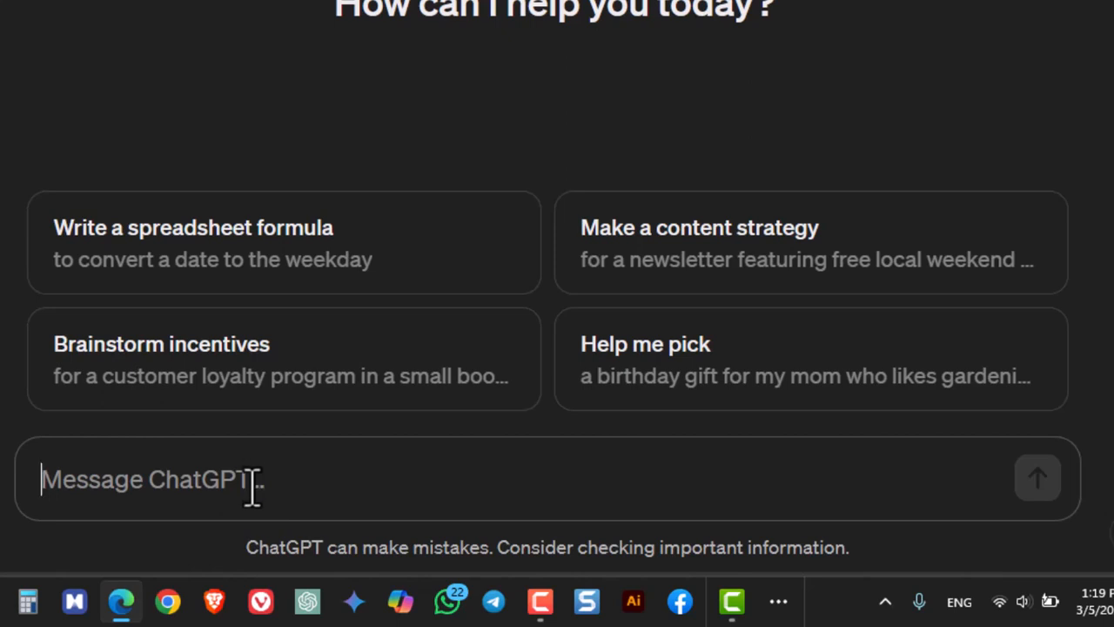
- Ask ChatGPT the question "Apa itu ChatGPT?" in the new chat
text(Apa itu)
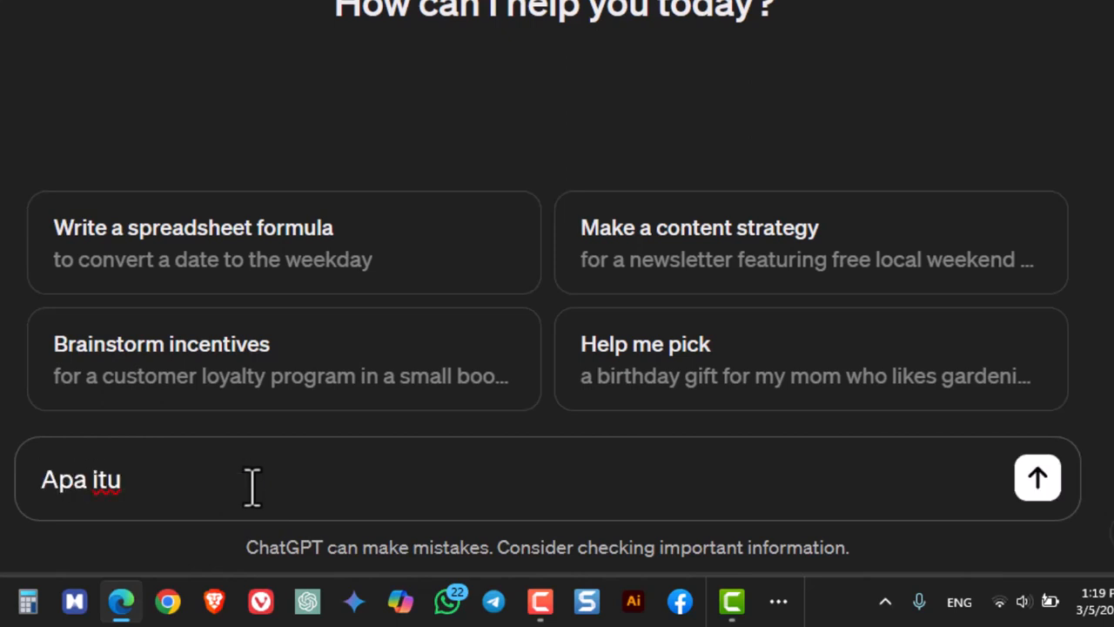
text( ChatGPT)
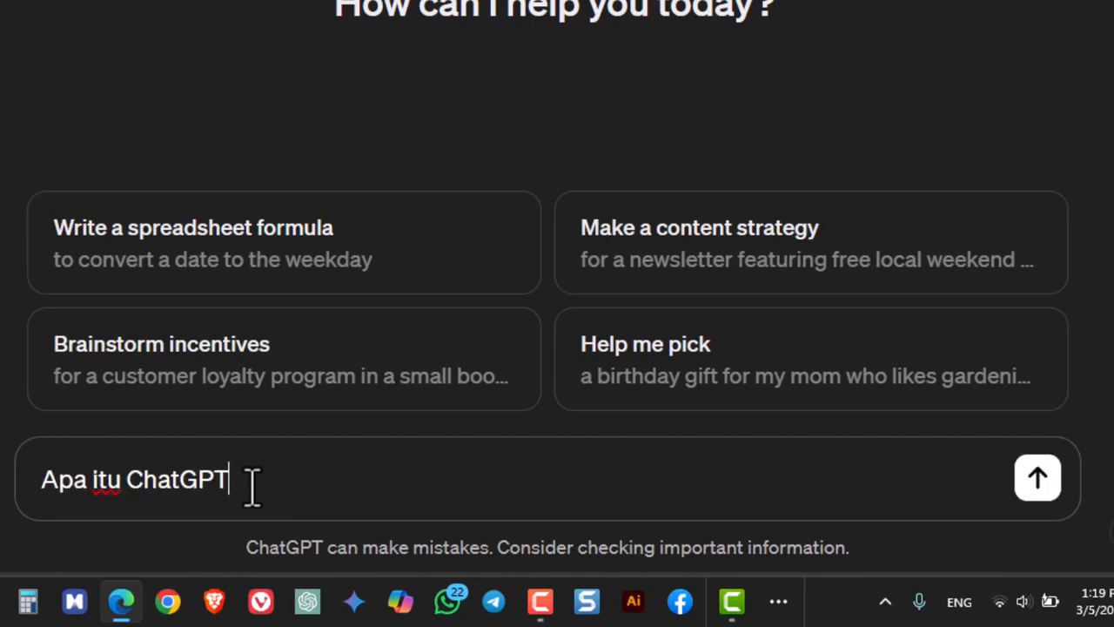
text(?)
click(1039, 481)
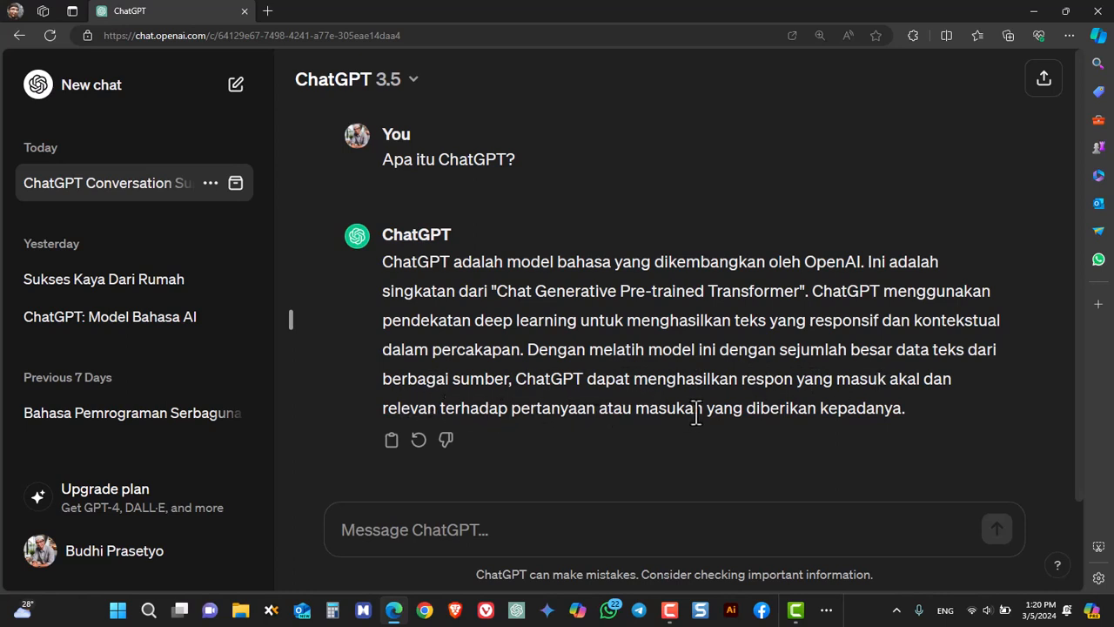
- Send the follow-up "Saya masih belum mengerti penjelasan Anda, bisakah anda memberikan penjelasan yang lebih mudah difahami lagi?"
click(572, 528)
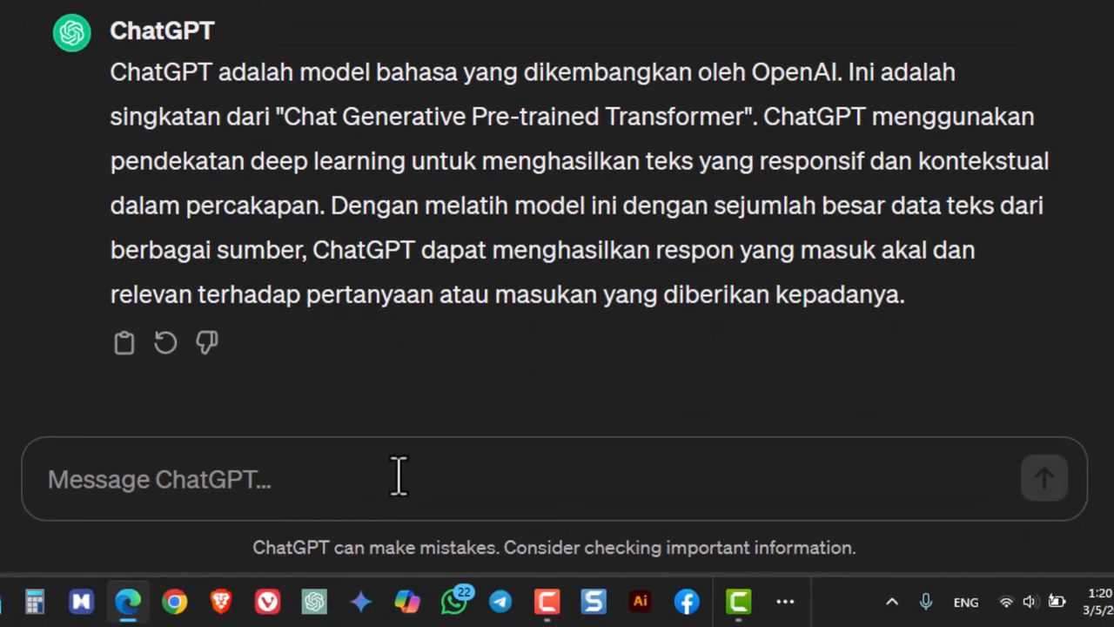
text(Say)
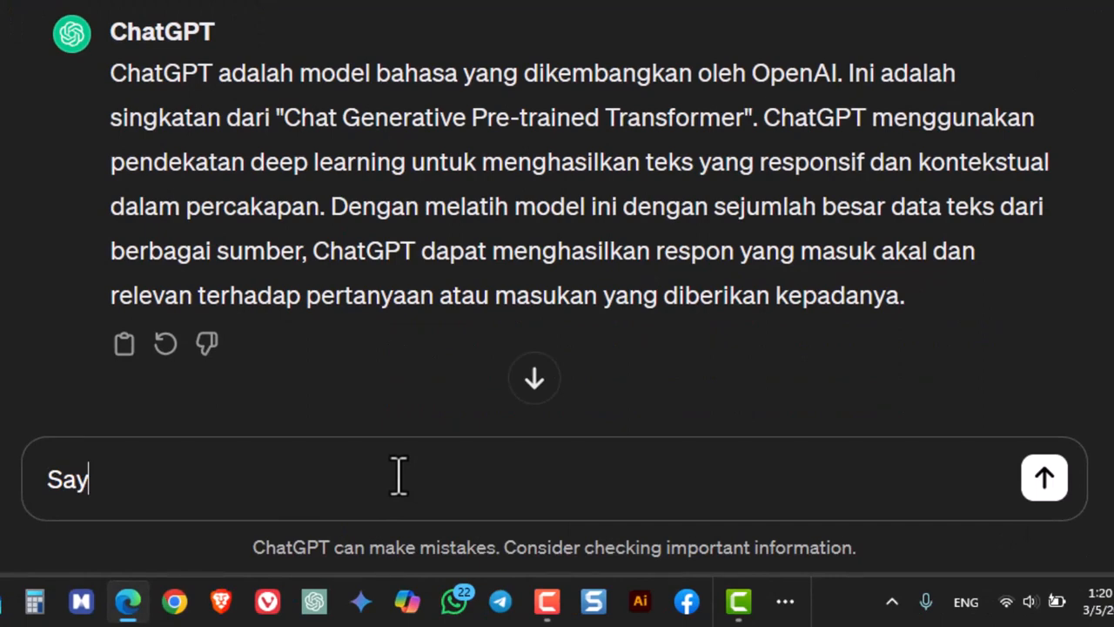
text(a masih be)
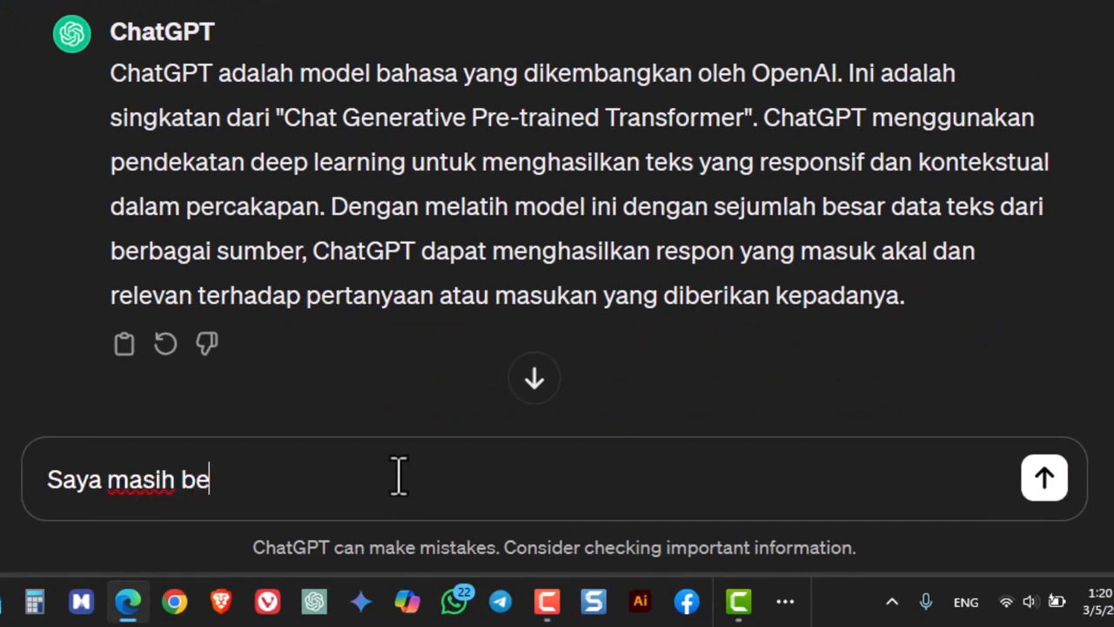
text(lum mengerti )
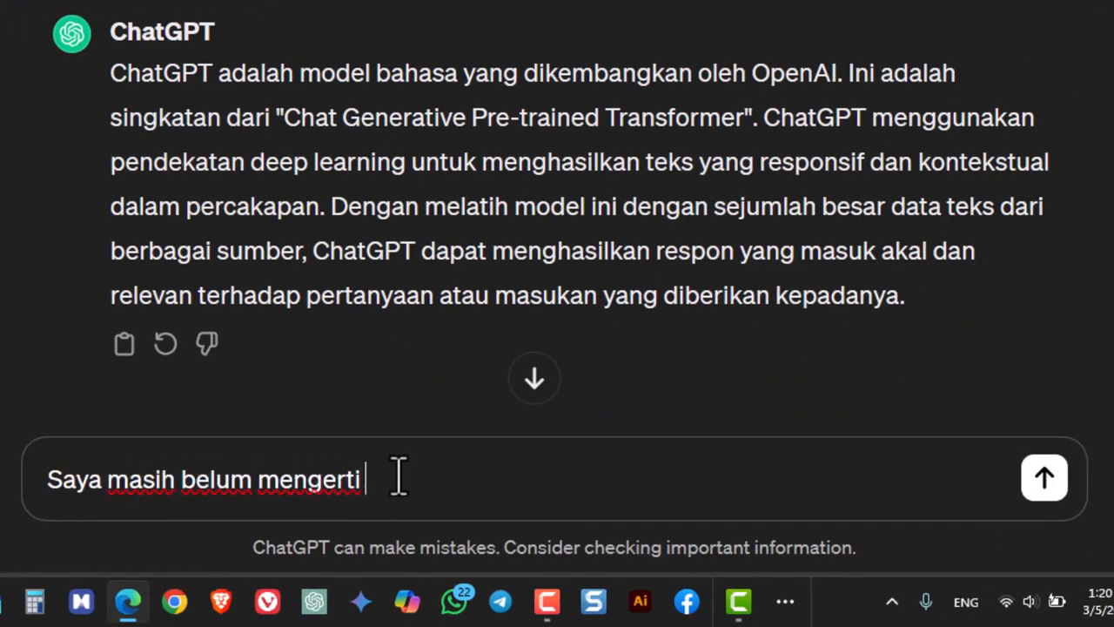
text(penjelasan And)
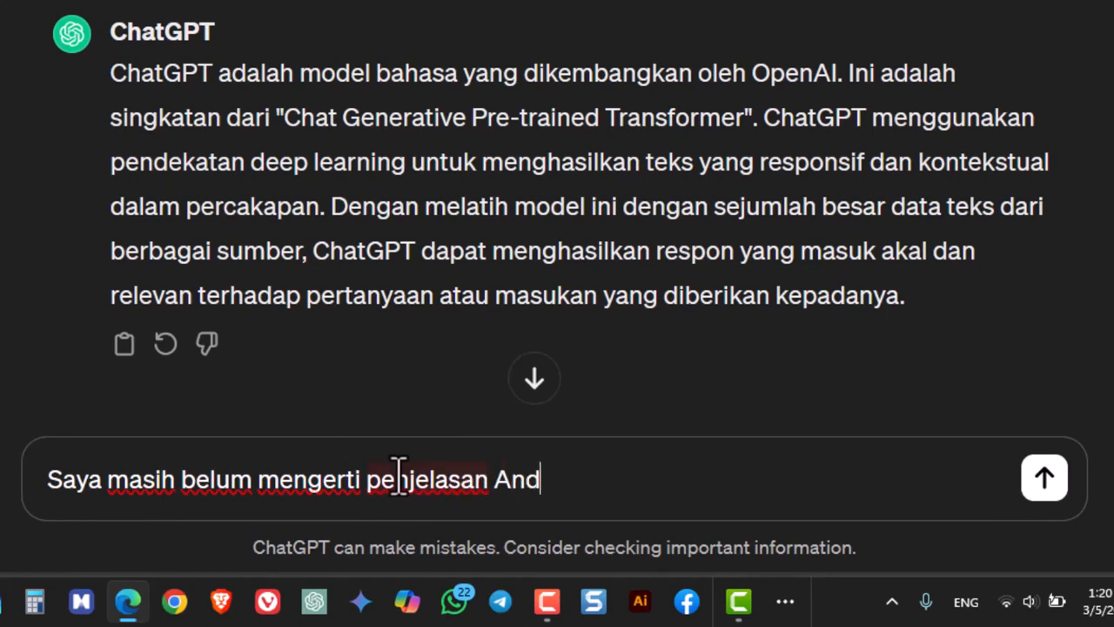
text(a, bisakah )
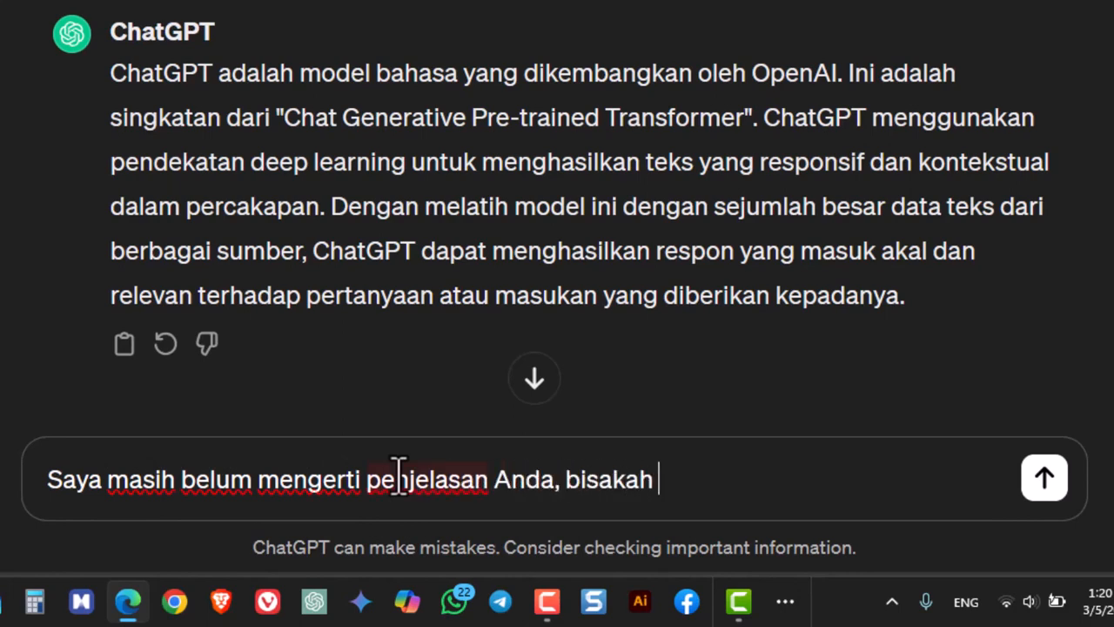
text(anda memberikan )
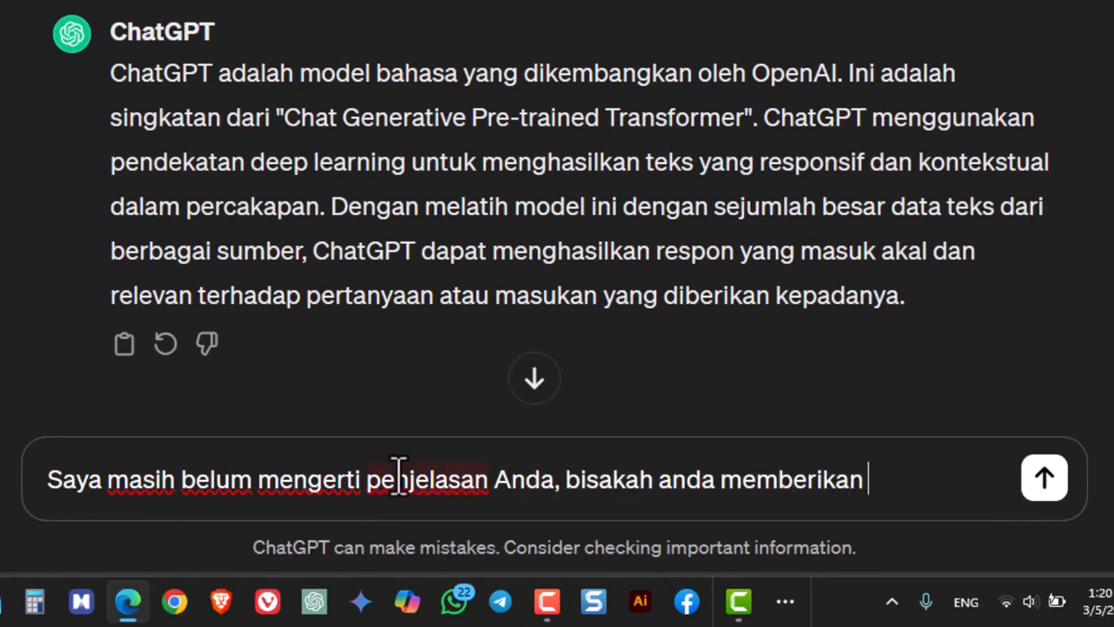
text(penjelasan yang le)
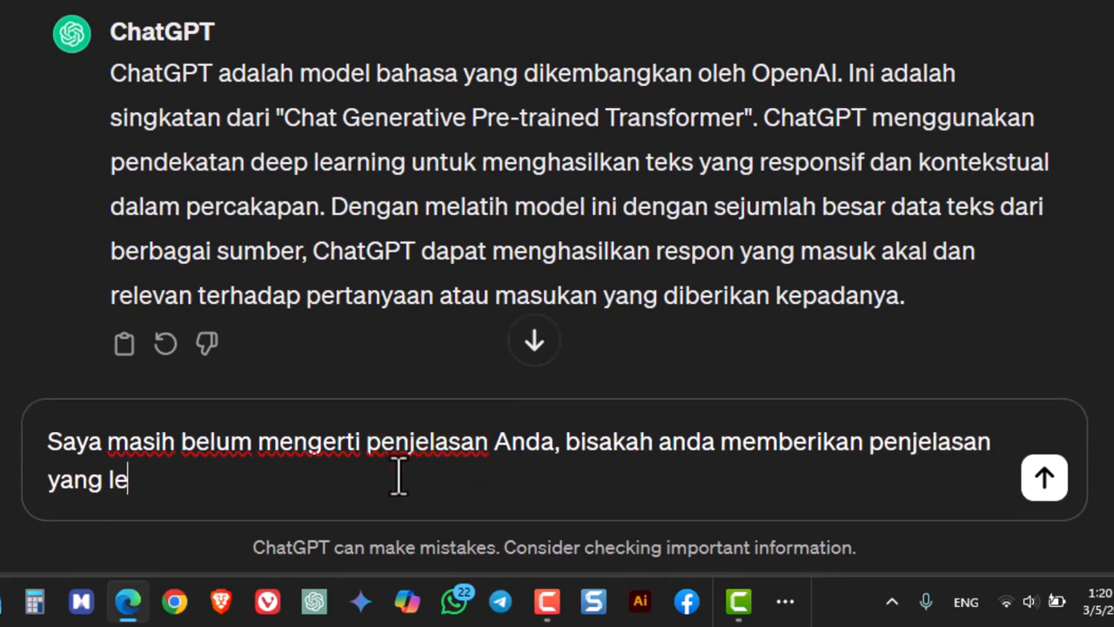
text(bih mudah difahami lagi)
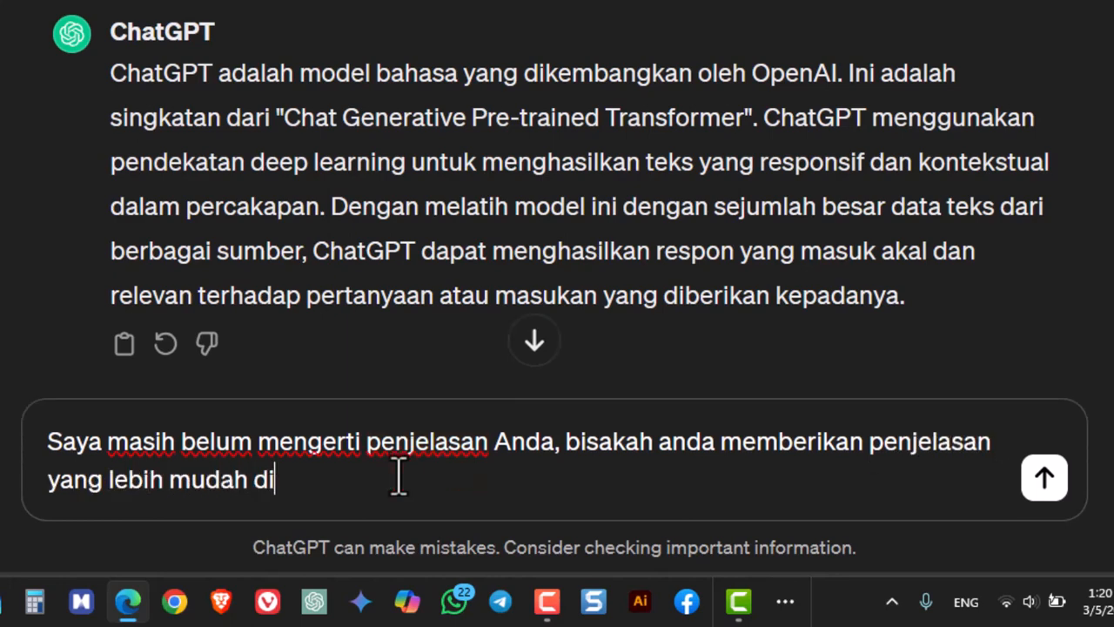
text(?)
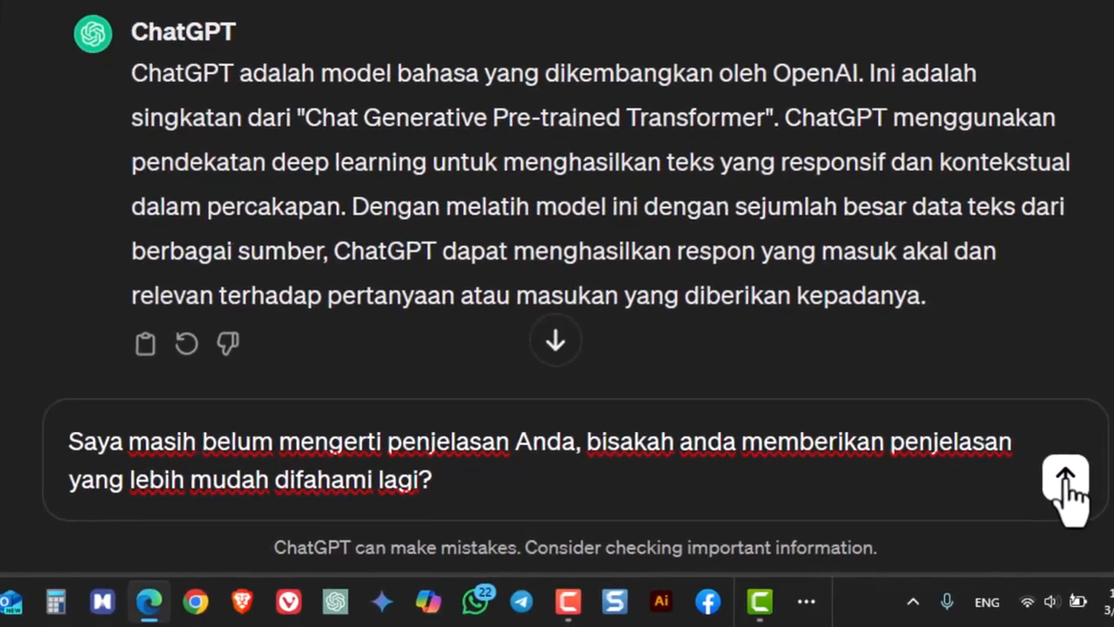
click(1044, 477)
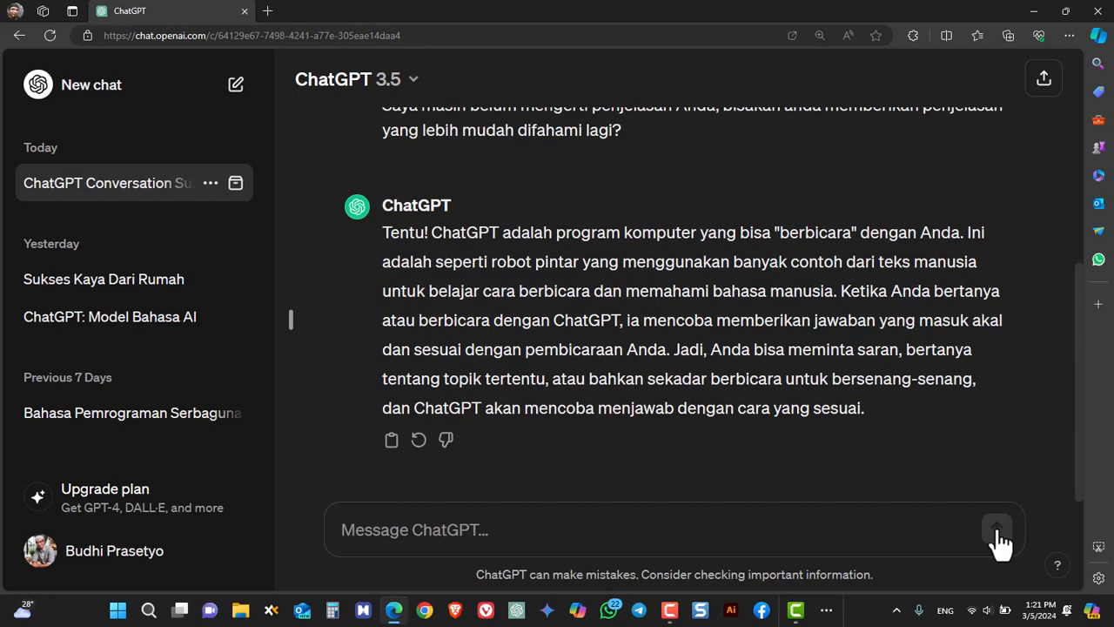
- Ask in the same conversation "Anda bisa melayani user dengan bahasa apa saja?"
click(671, 536)
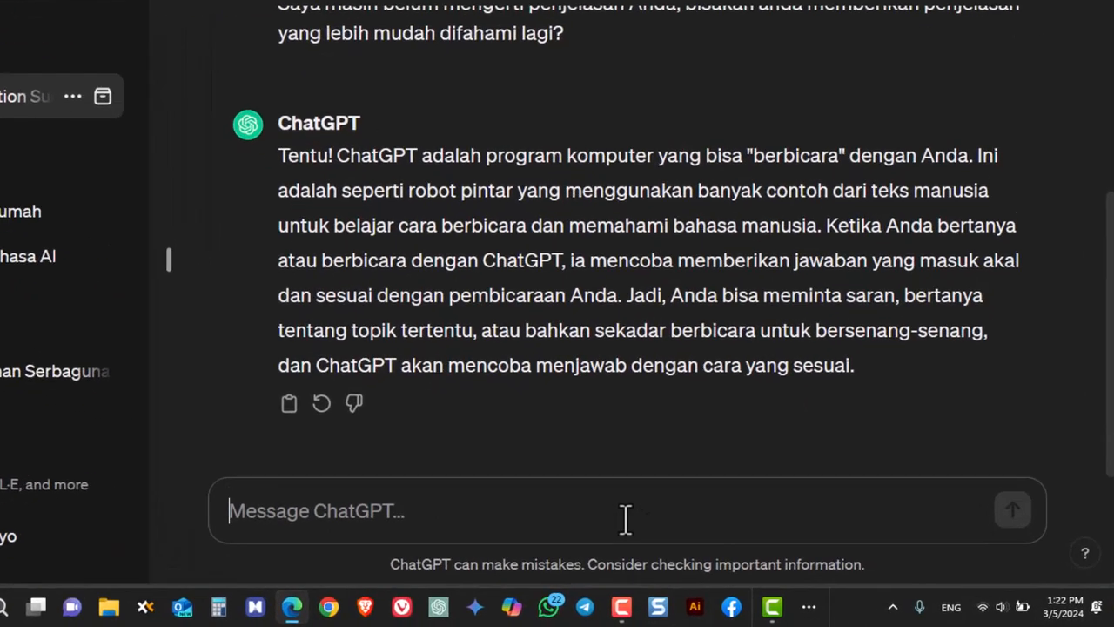
text(Anda)
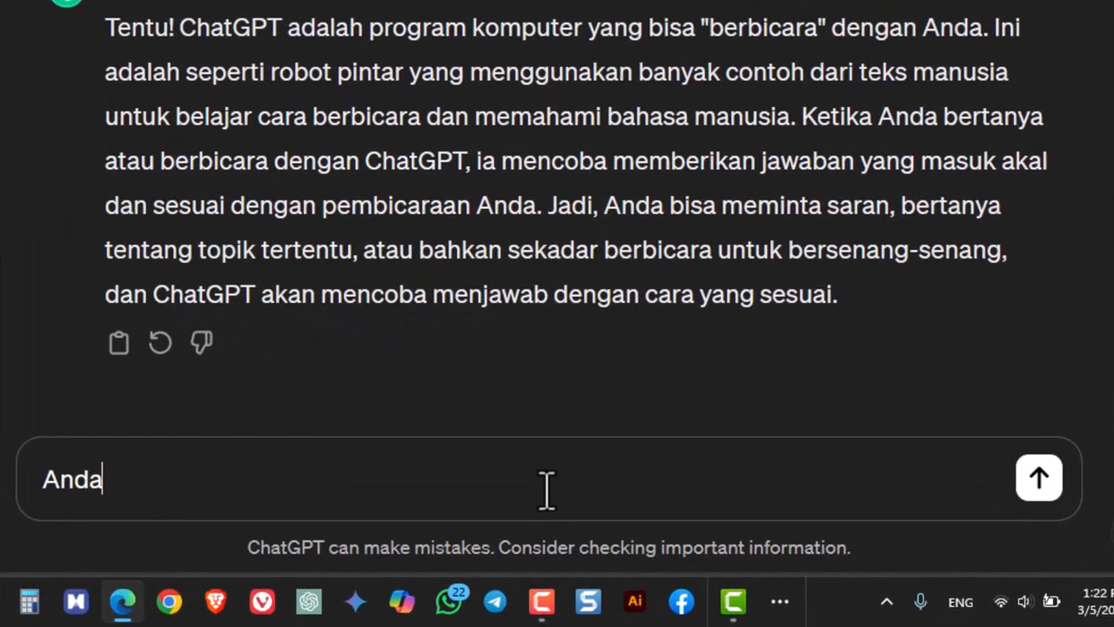
text( bisa melaya)
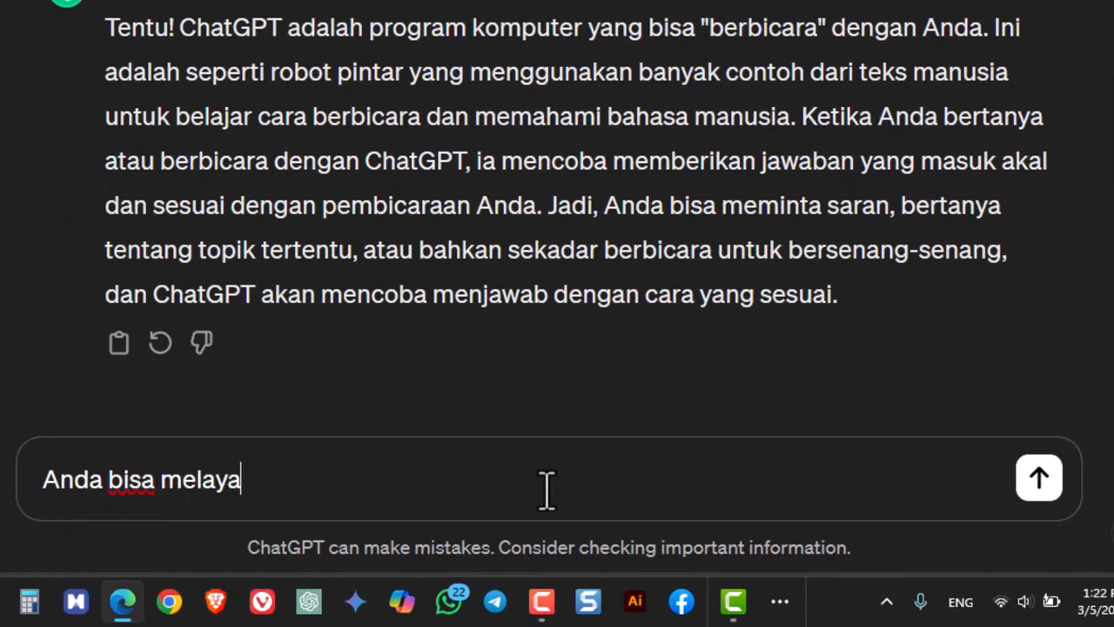
text(ni user den)
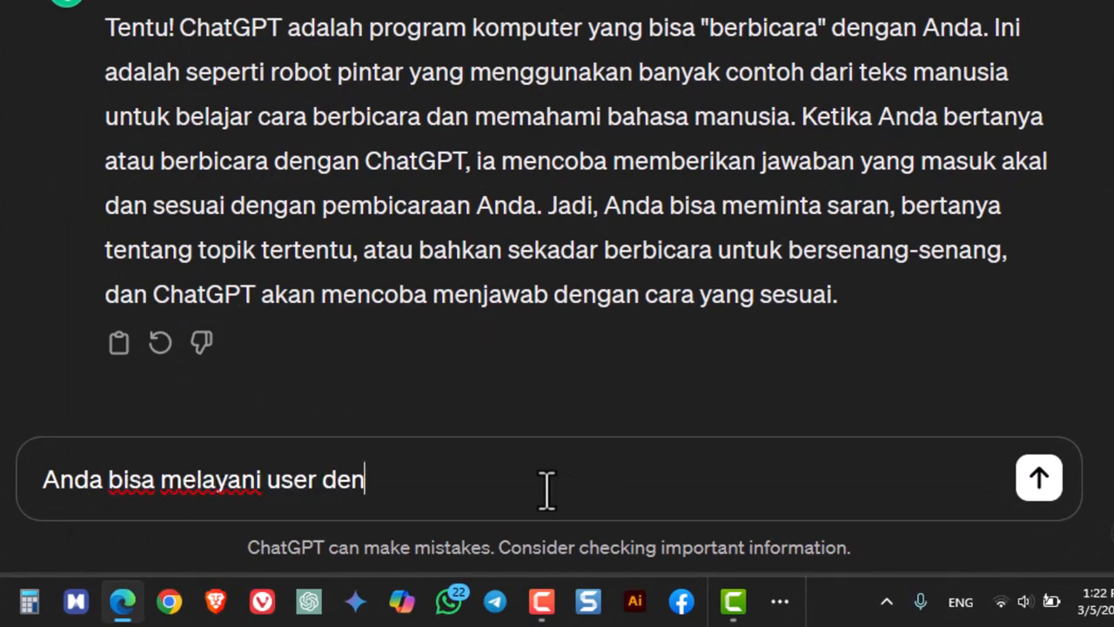
text(gan bahasa apa saja)
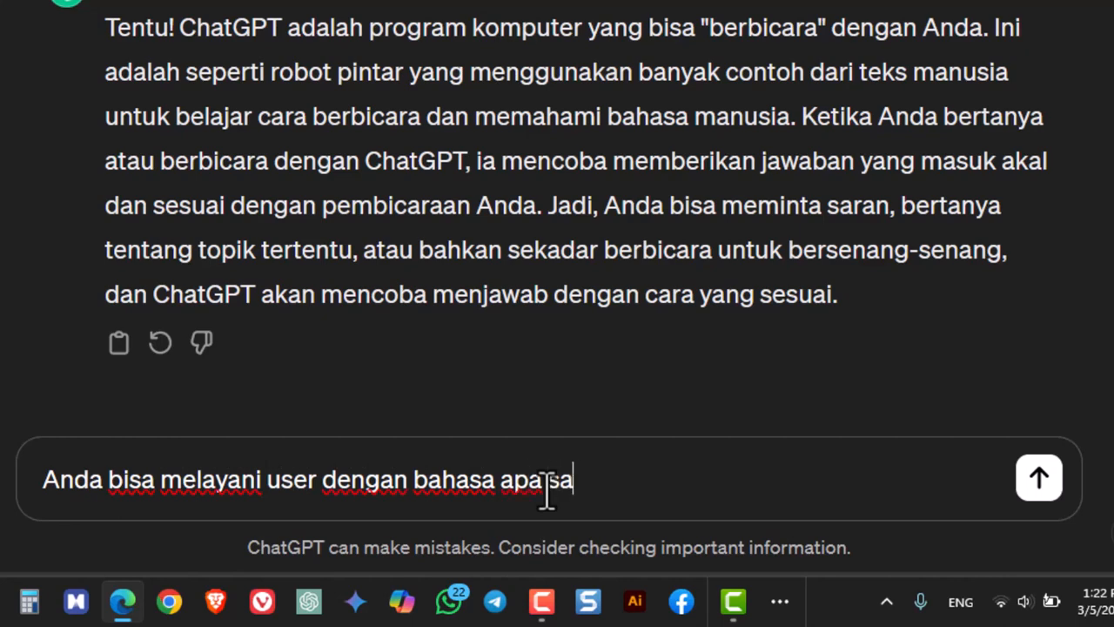
text(?)
key(Return)
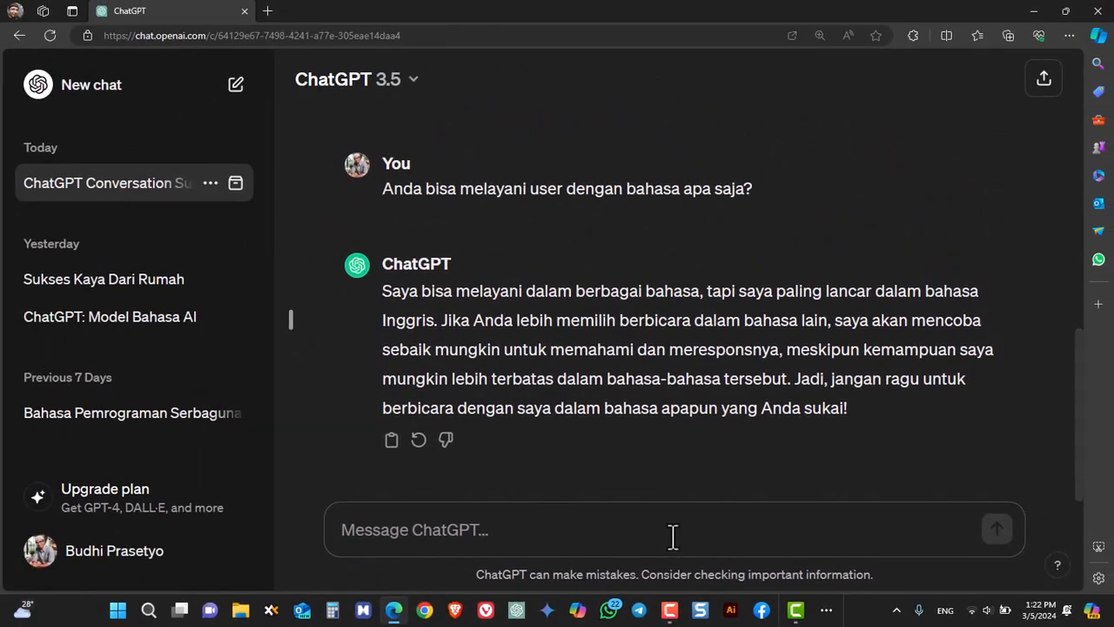
- Send the question "Apa manfaat ChatGPT?" in the same conversation
text(Apa)
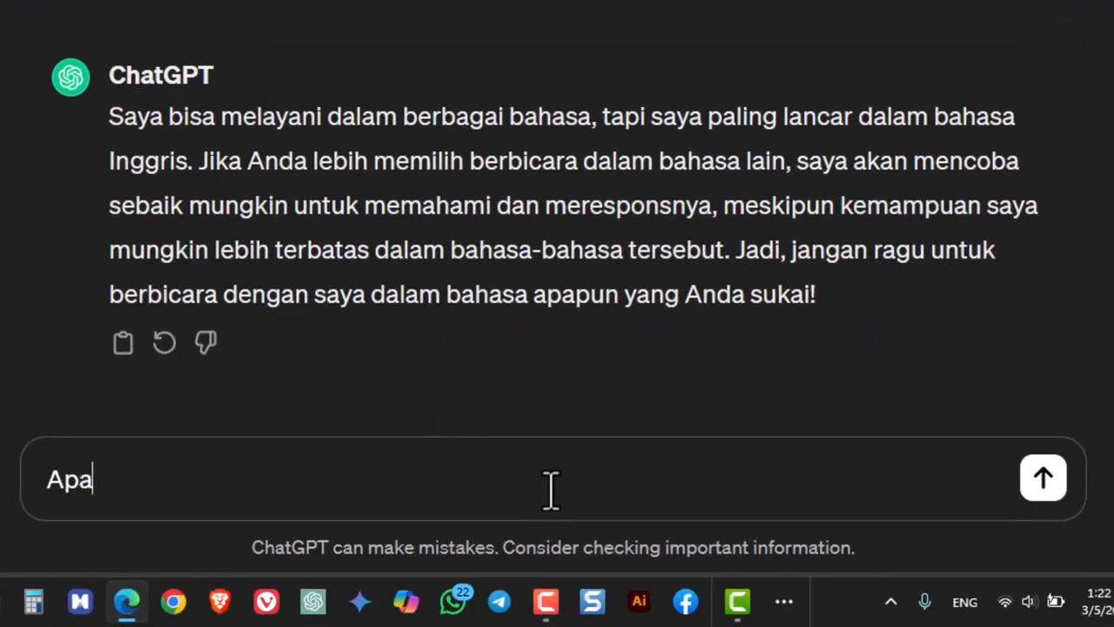
text( manfaat C)
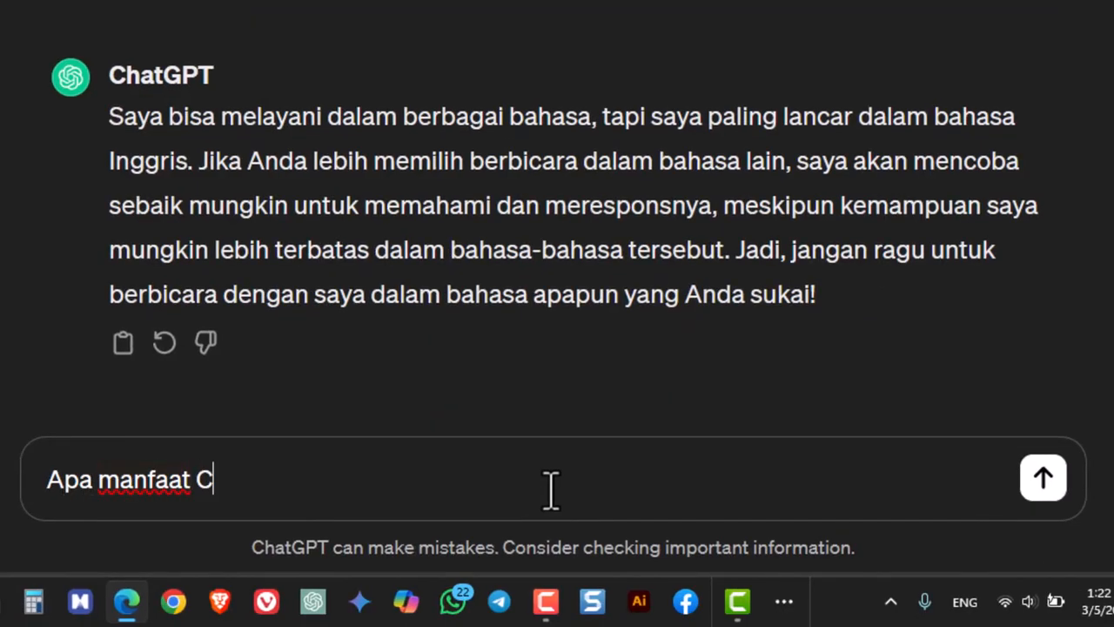
text(hatGPT)
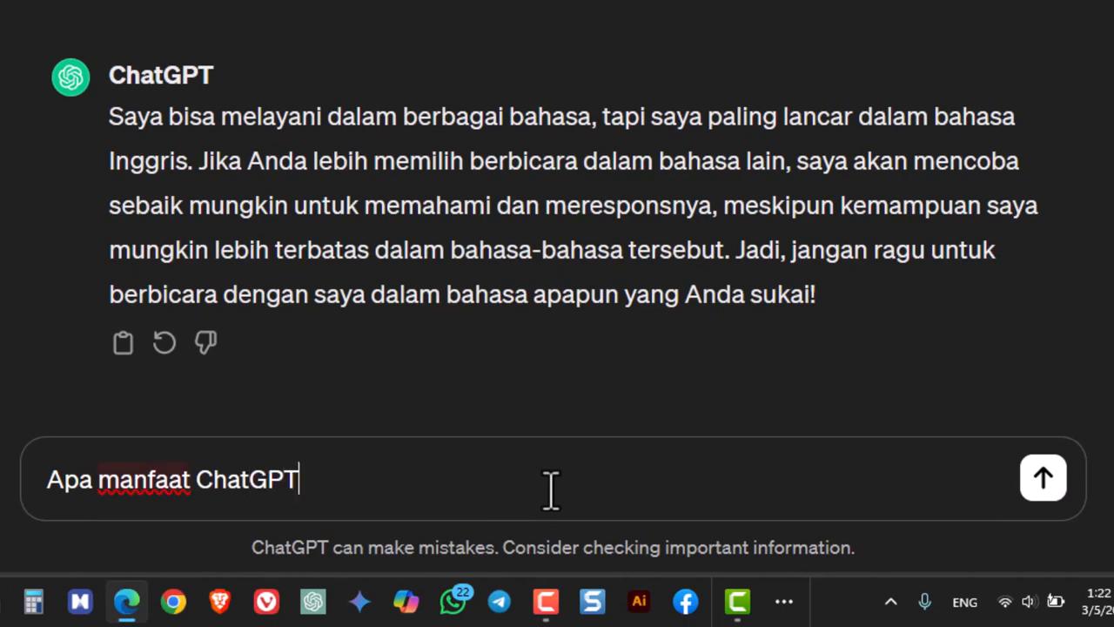
text(?)
key(Return)
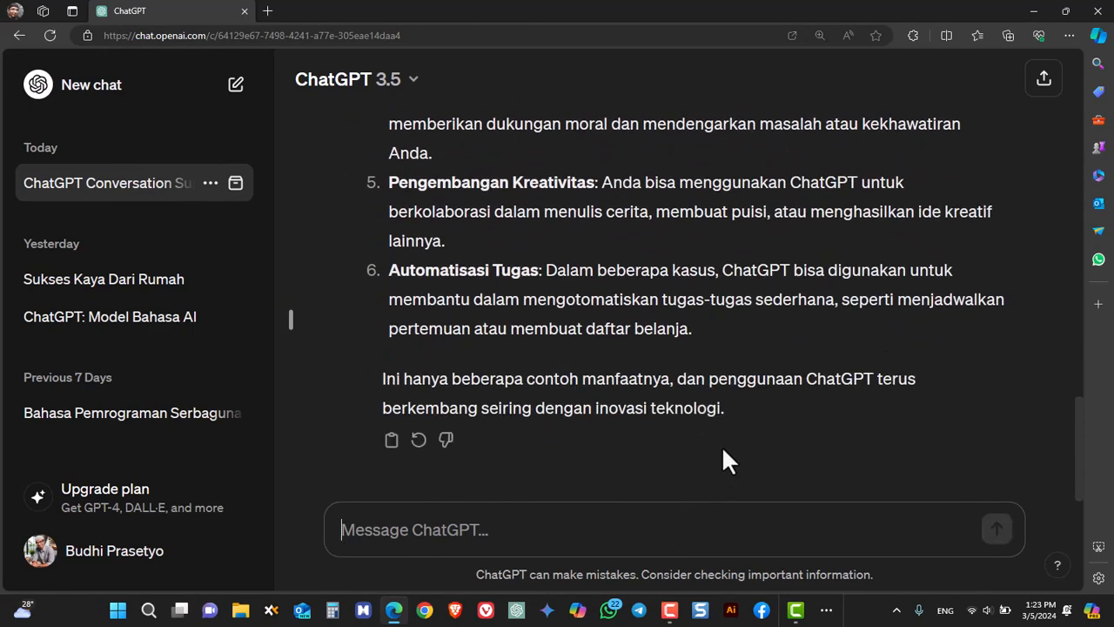
- Read through the answer about ChatGPT's benefits from its first point to its closing remark
scroll(721, 445, up, 3)
scroll(720, 450, up, 1)
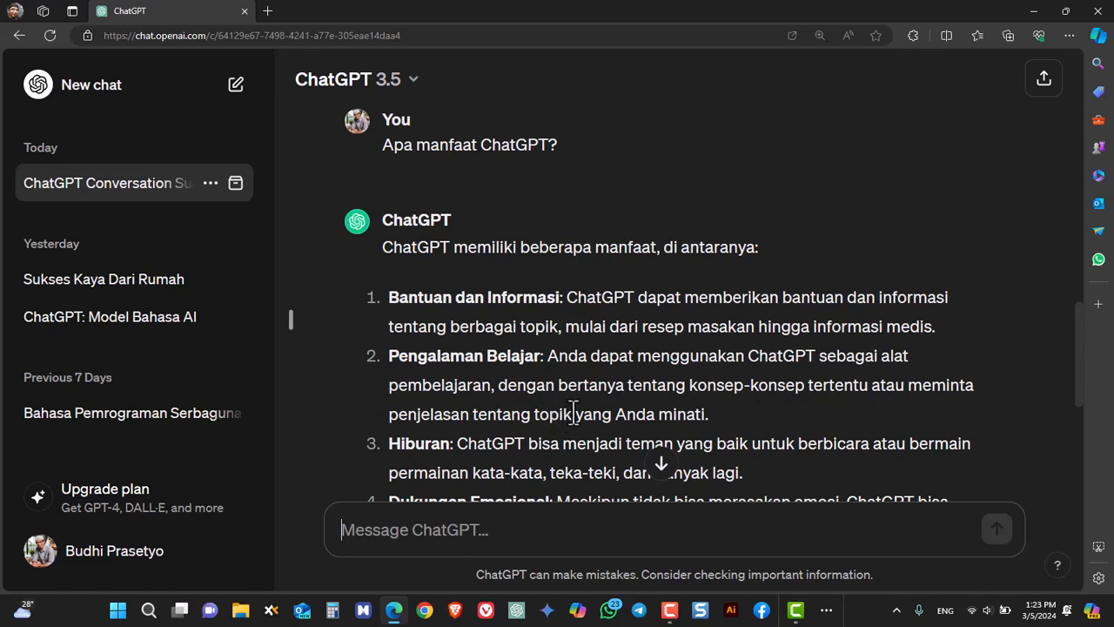
scroll(606, 383, down, 1)
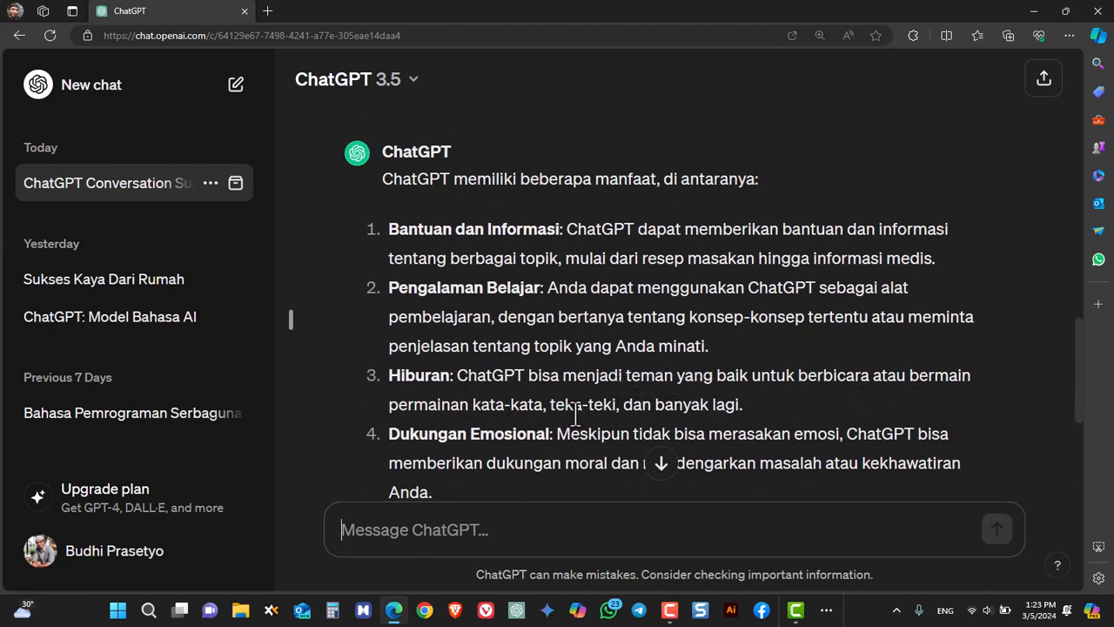
scroll(726, 408, down, 1)
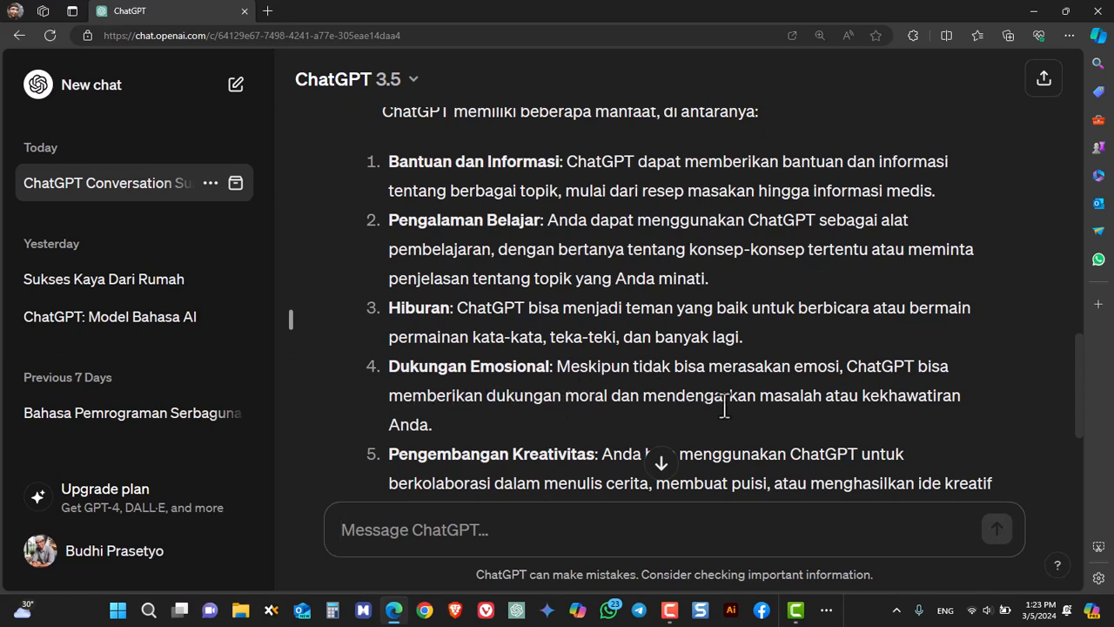
scroll(825, 405, down, 1)
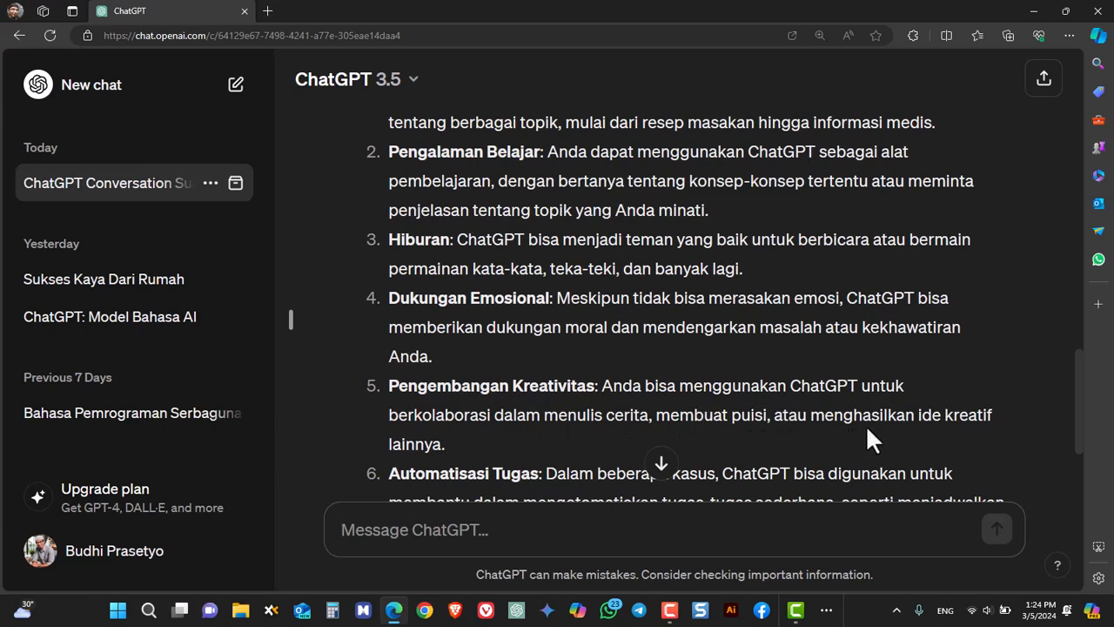
scroll(861, 420, down, 3)
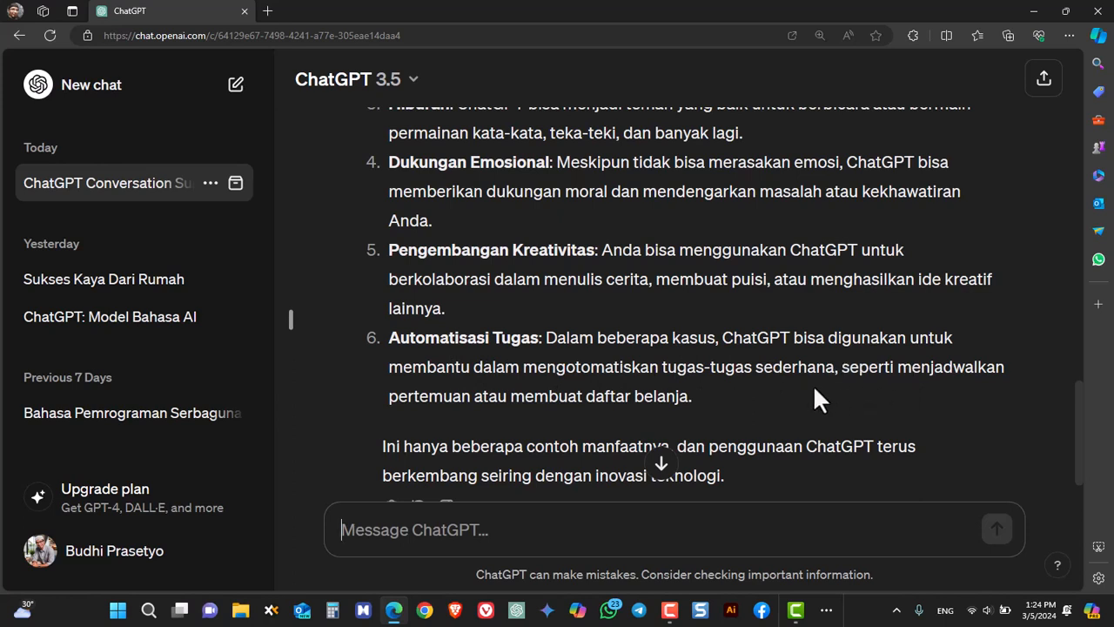
- Look back over the conversation's answers about supported languages and ChatGPT's benefits
scroll(812, 386, down, 1)
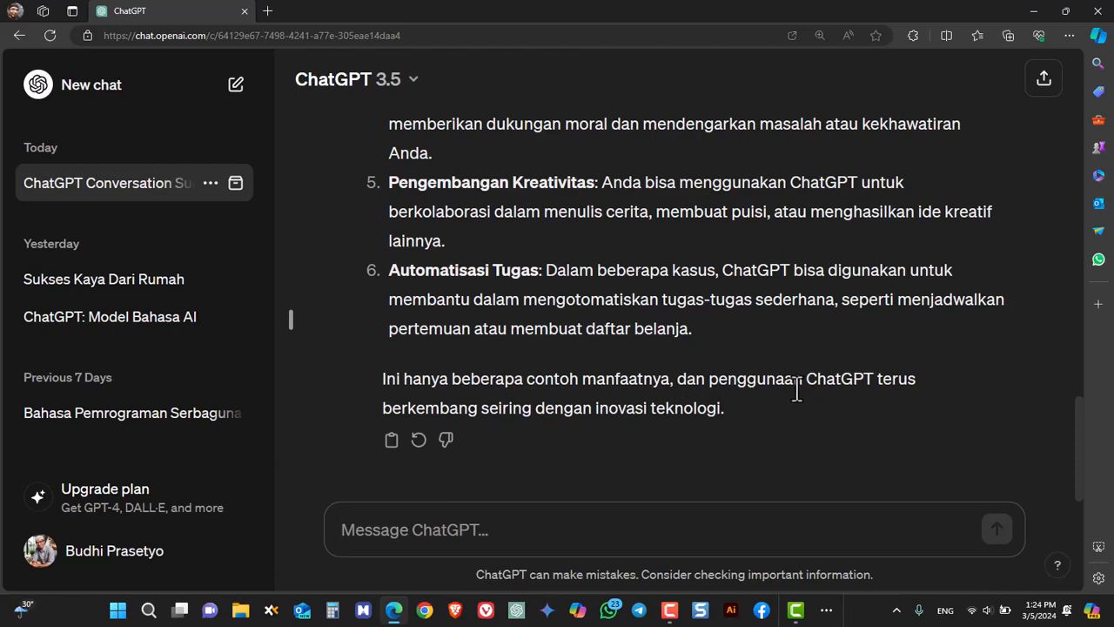
scroll(729, 391, up, 8)
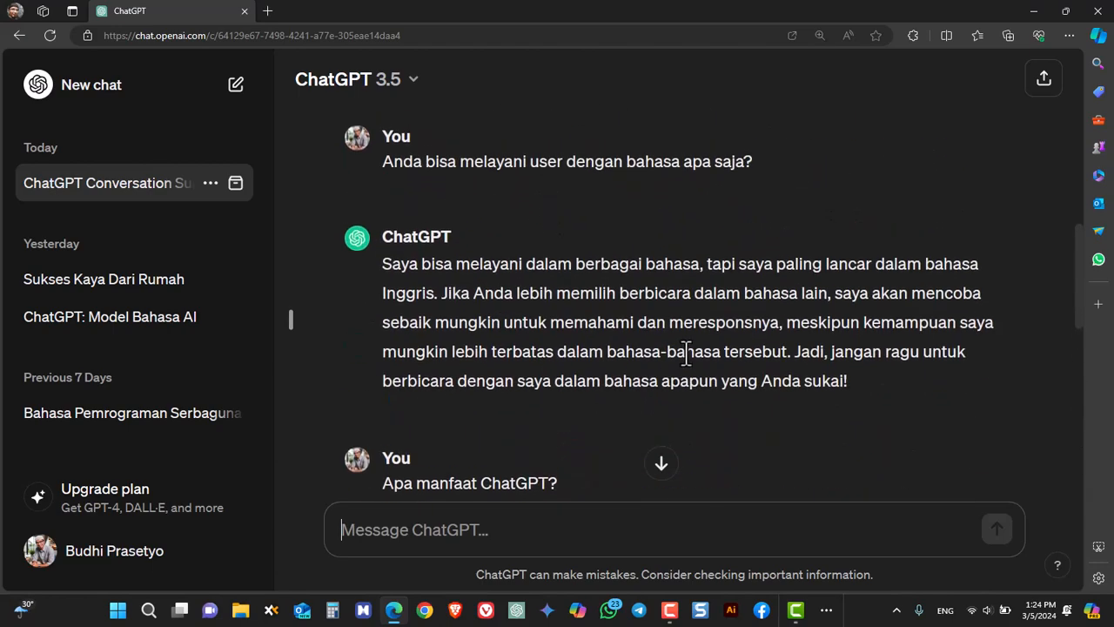
scroll(686, 351, up, 3)
scroll(685, 351, down, 6)
scroll(687, 358, up, 1)
scroll(687, 358, down, 2)
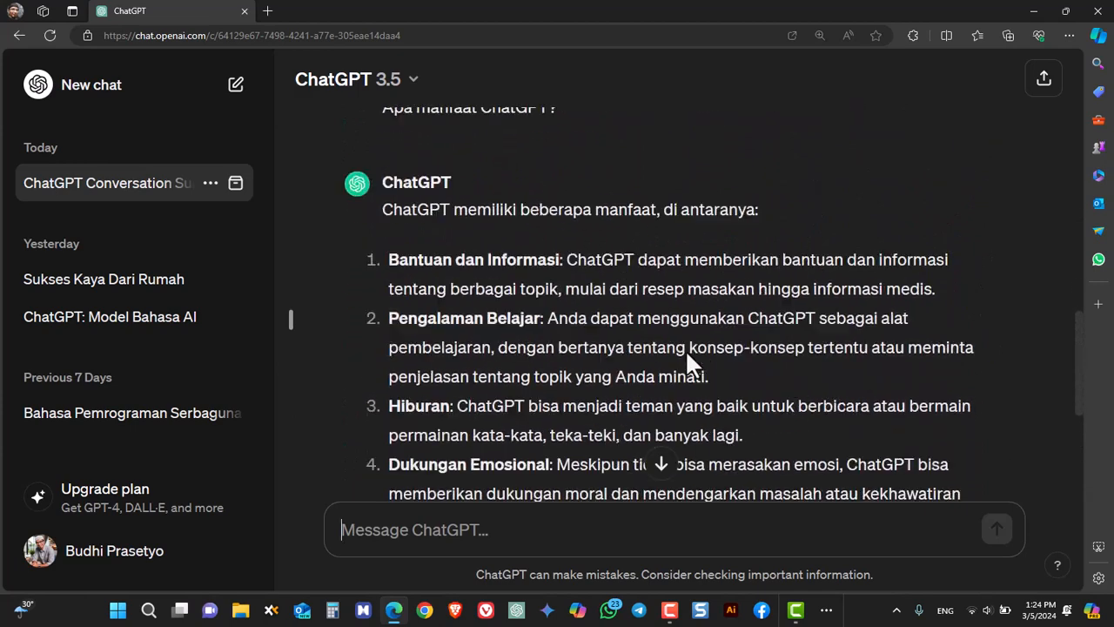
scroll(687, 361, down, 4)
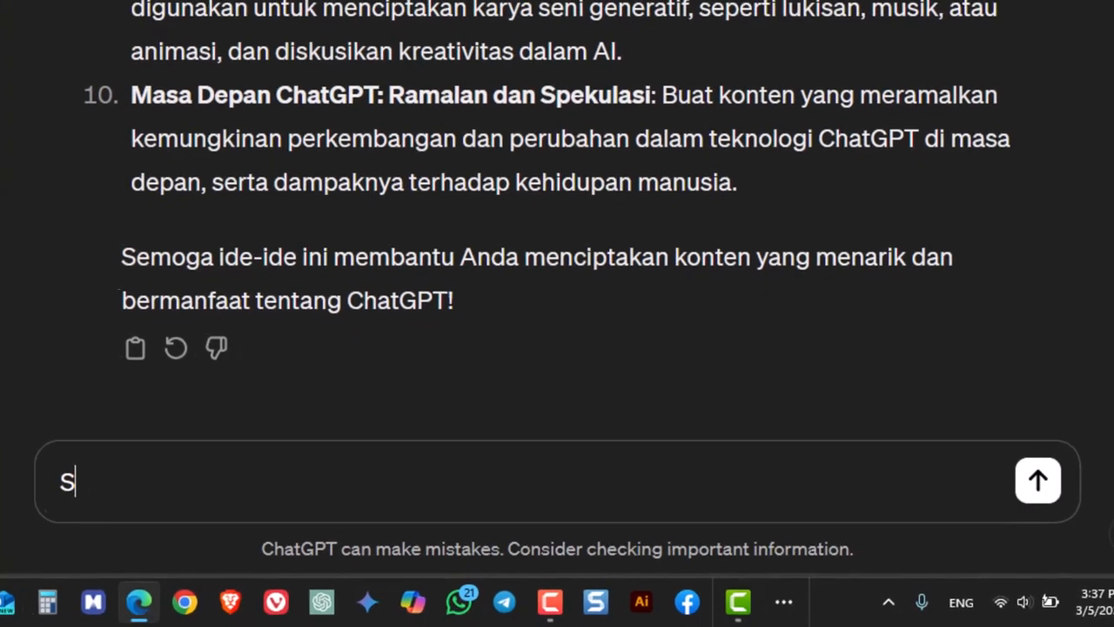
- Send the prompt "Saya seorang content creator, berikan saya 10 ide konten yang menarik yang membahas tentang ChatGPT"
text(aya seorang)
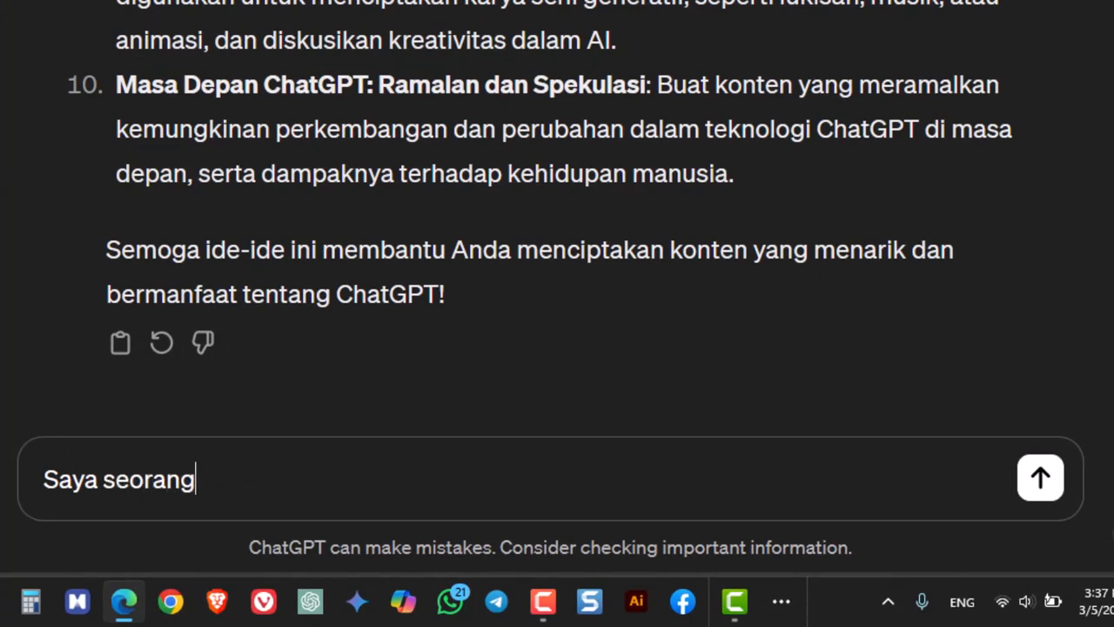
text( content creat)
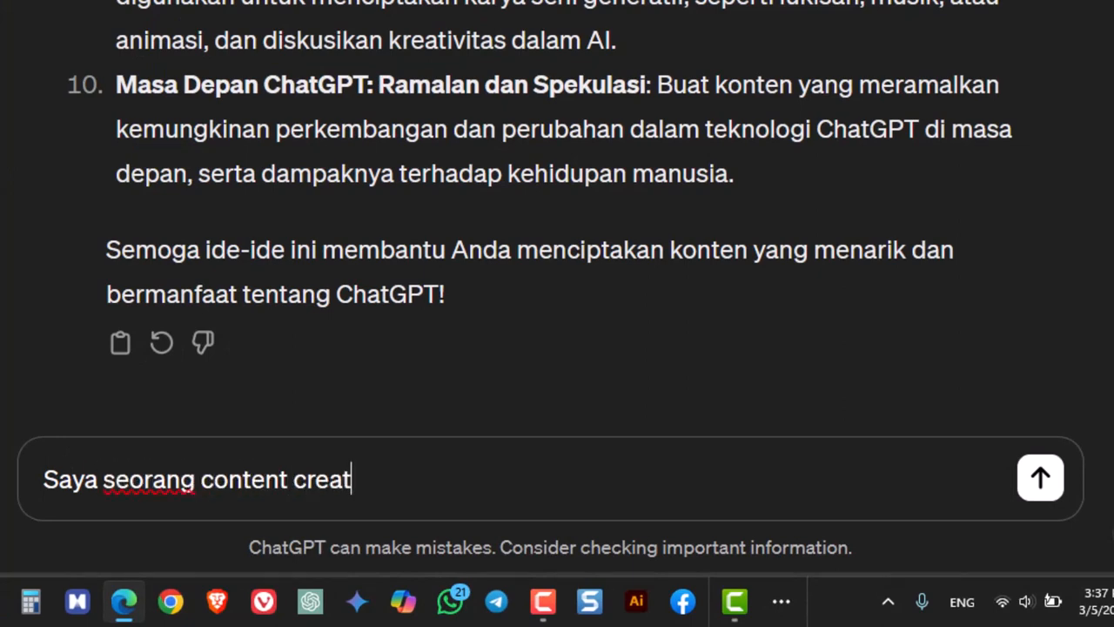
text(or)
text(, ber)
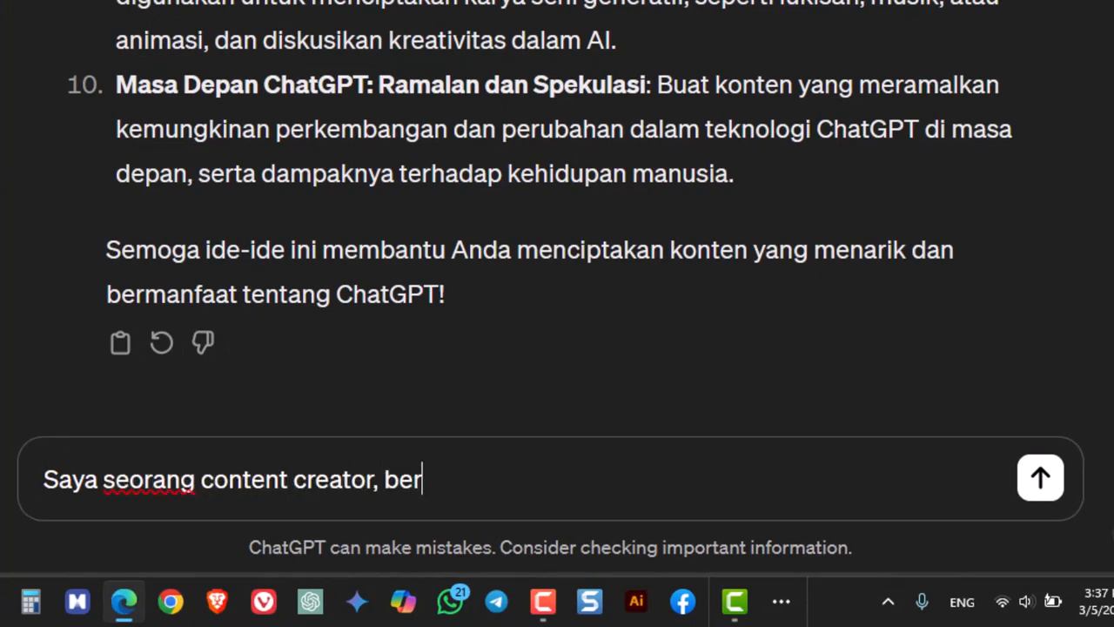
text(ikan saya 1)
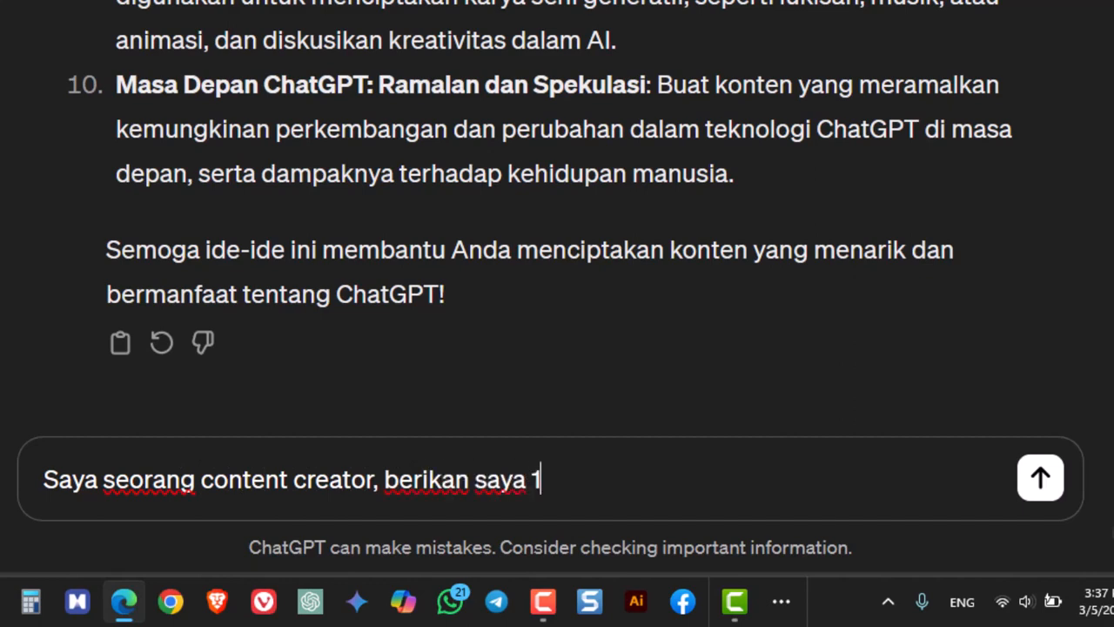
text(0 ide )
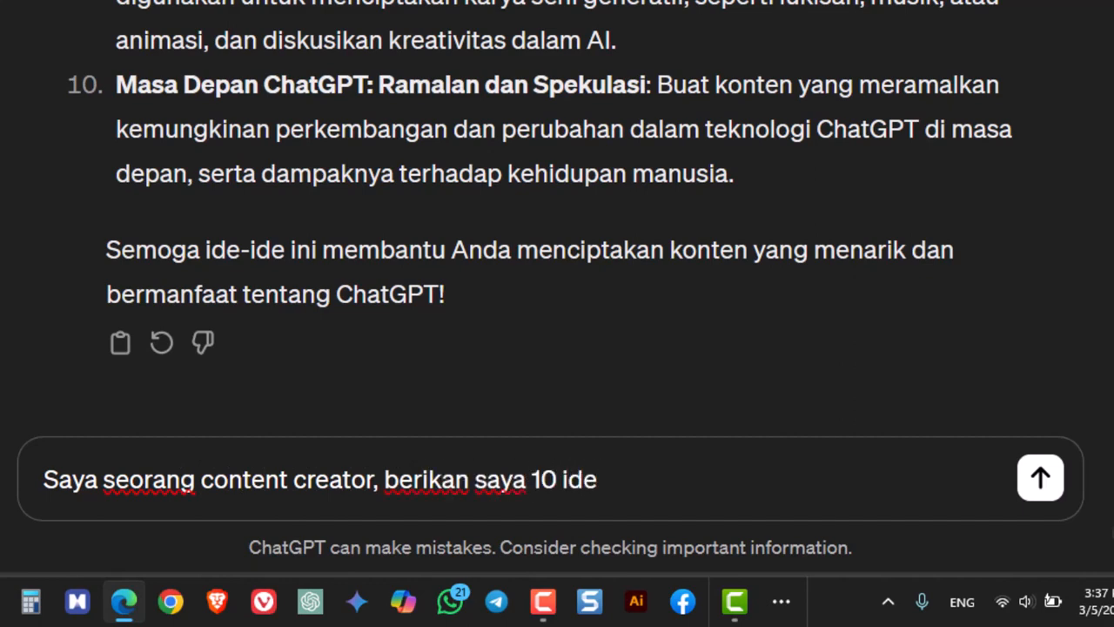
text(konten)
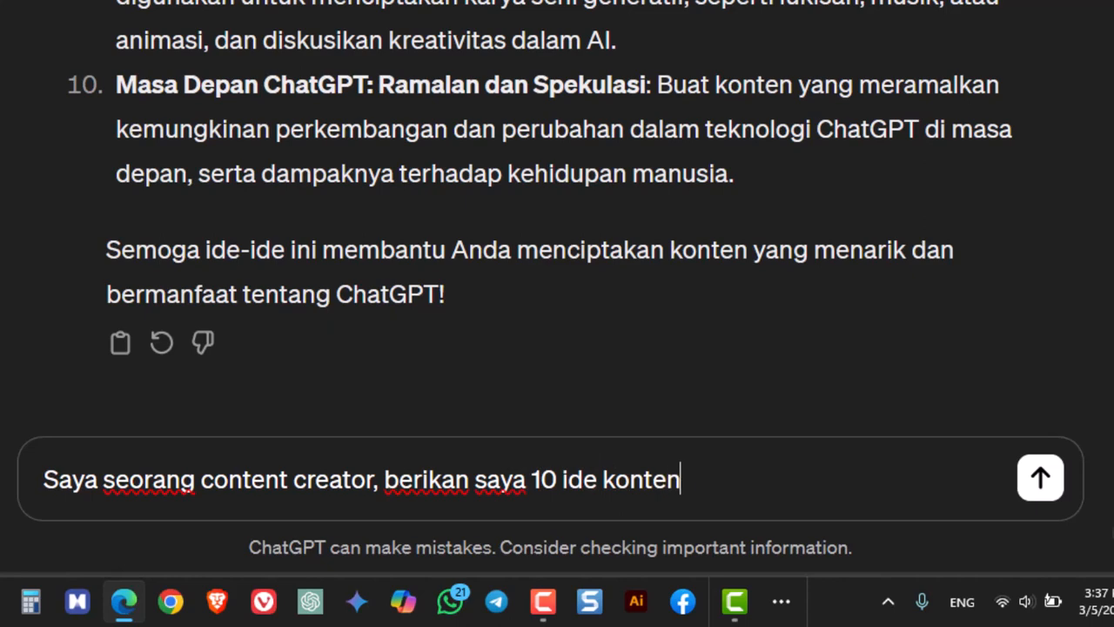
text( yang mena)
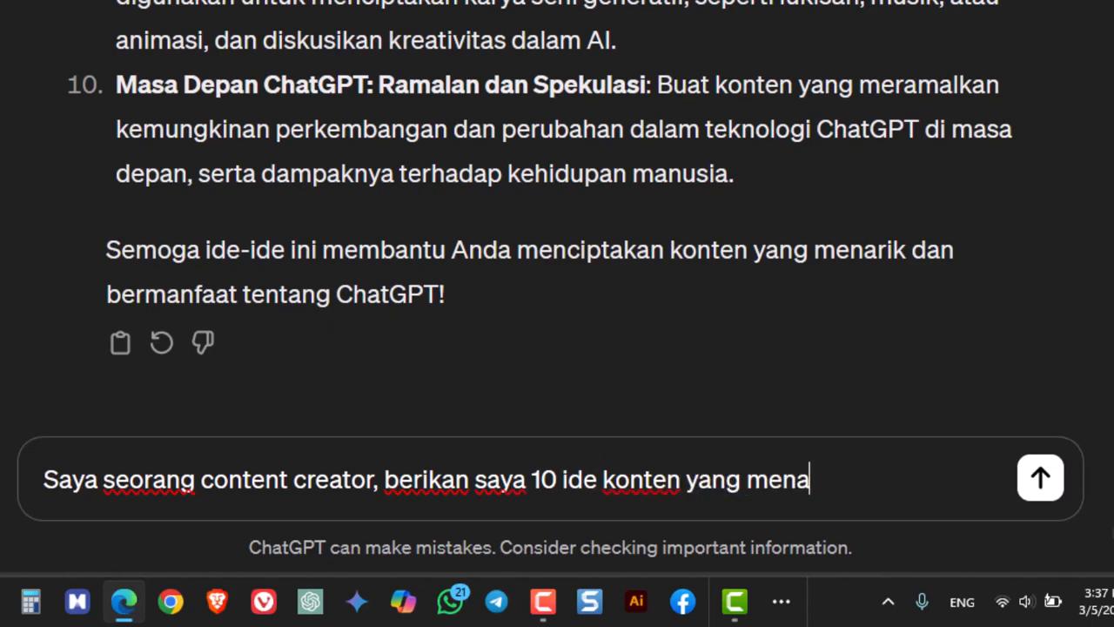
text(rik yang membaha)
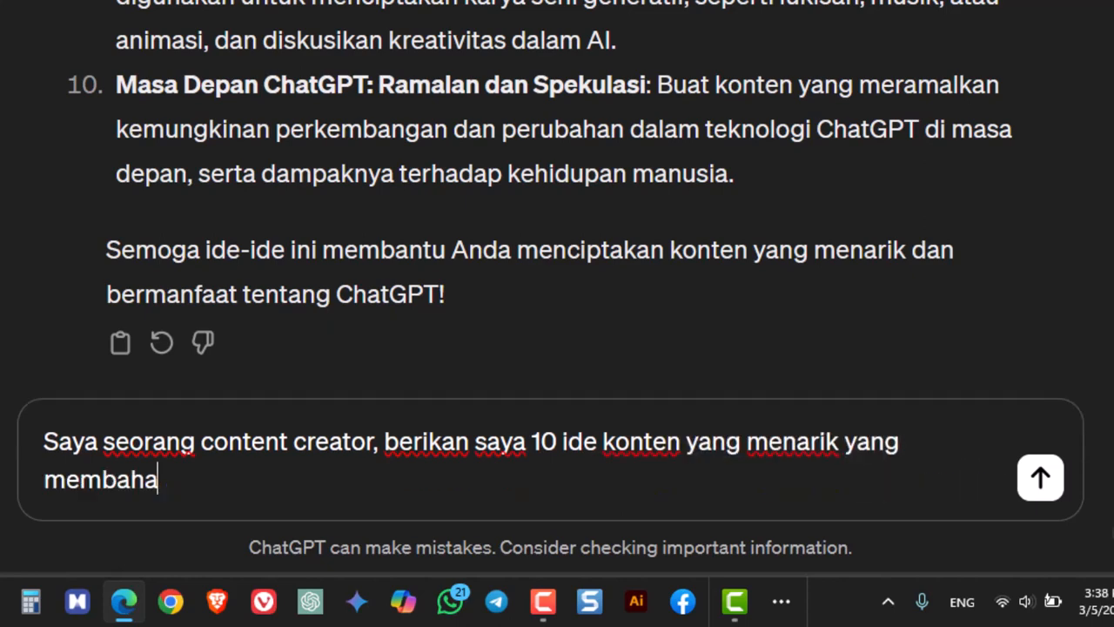
text(s tentang)
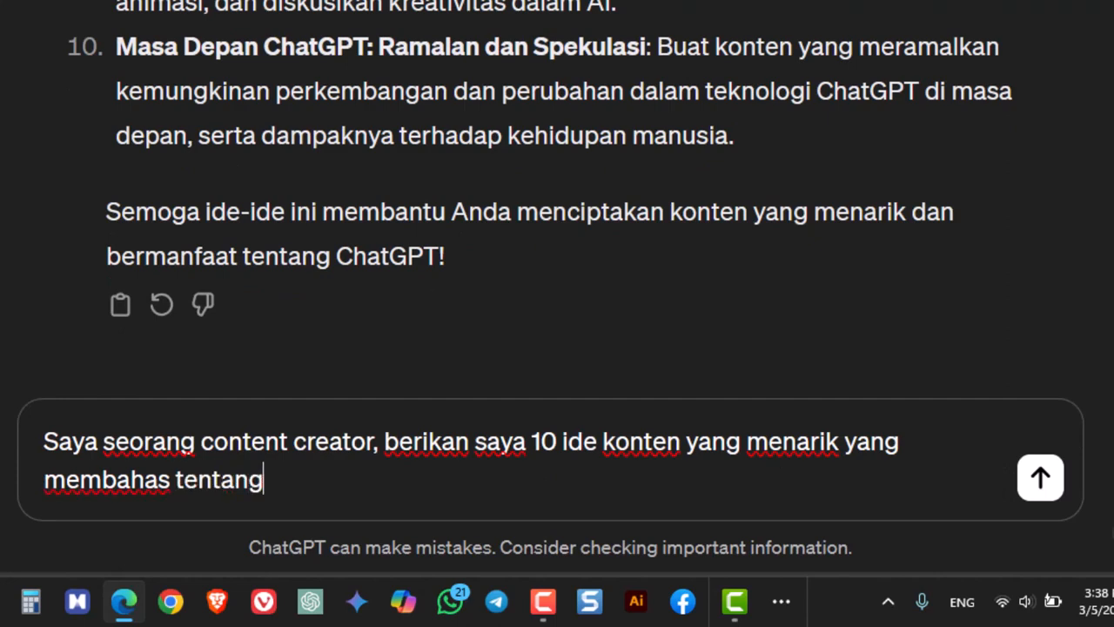
text( ChatG)
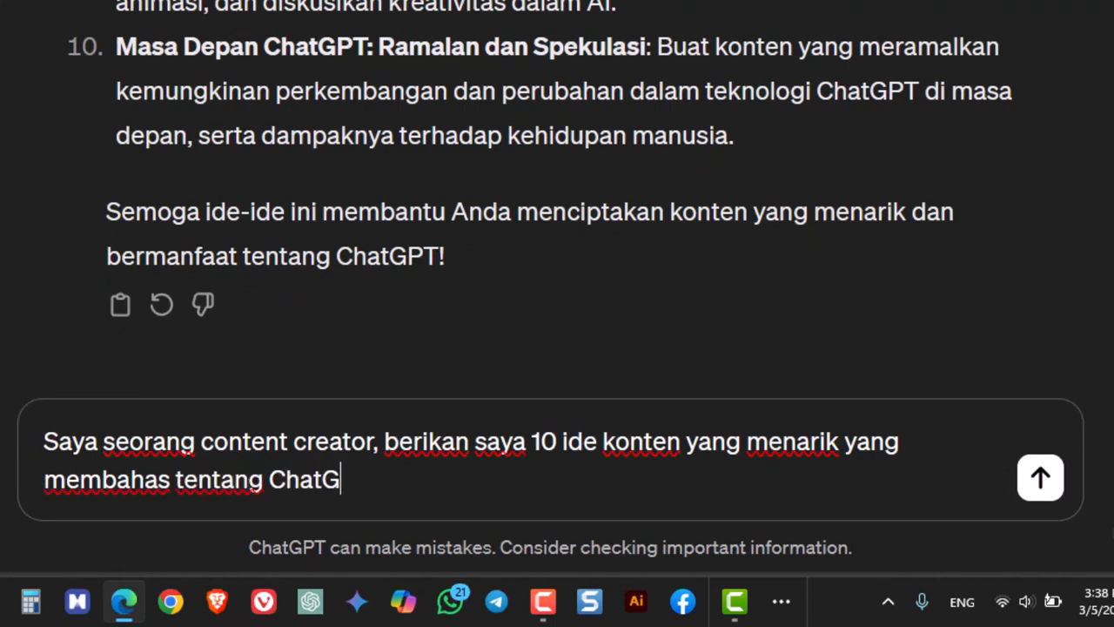
text(PT)
key(Return)
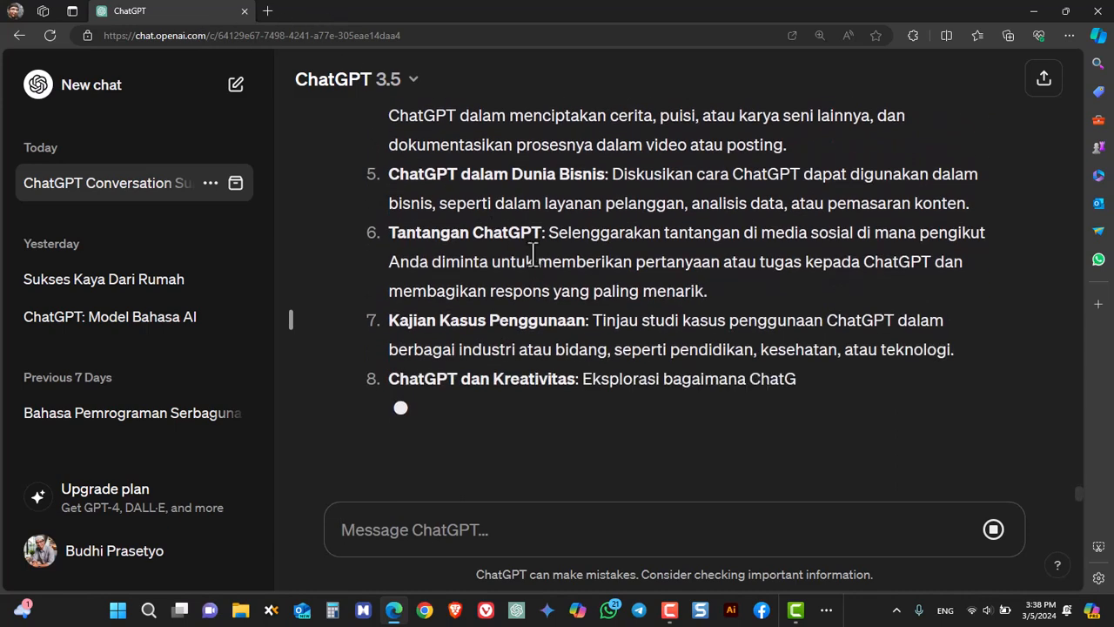
- Read through the ten content ideas about ChatGPT from the first item to the closing remark
scroll(548, 270, up, 3)
scroll(547, 274, up, 3)
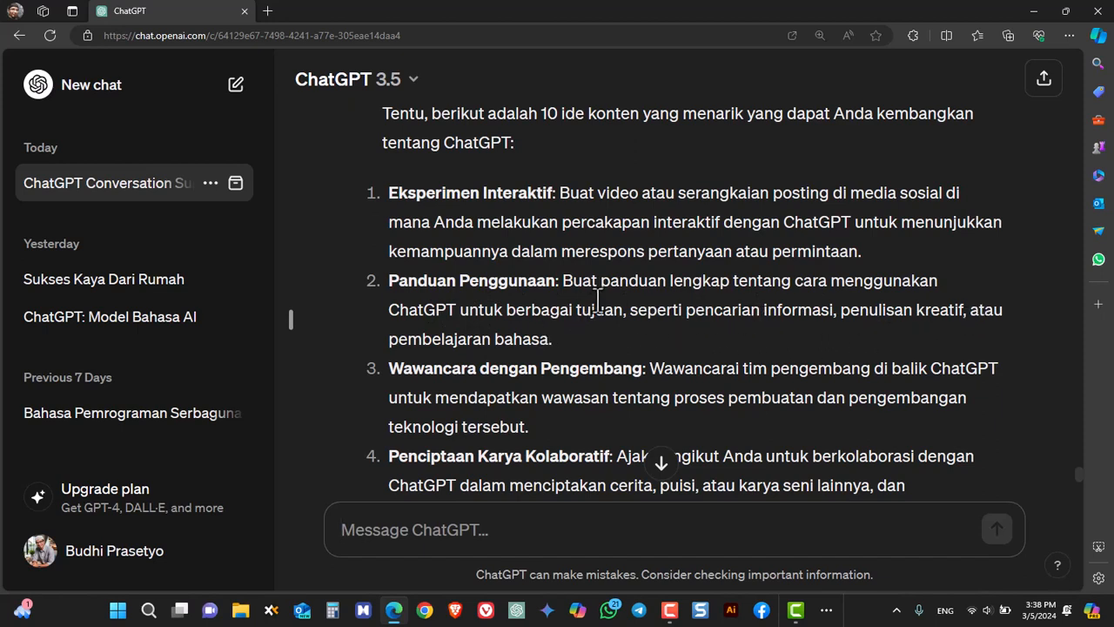
scroll(609, 304, down, 1)
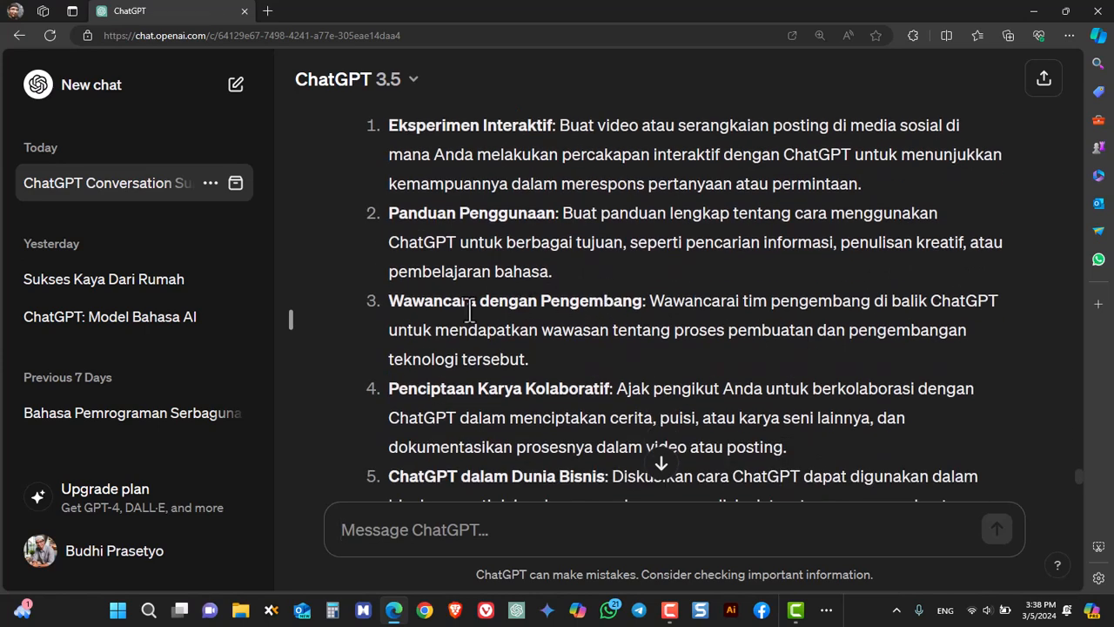
scroll(609, 306, down, 5)
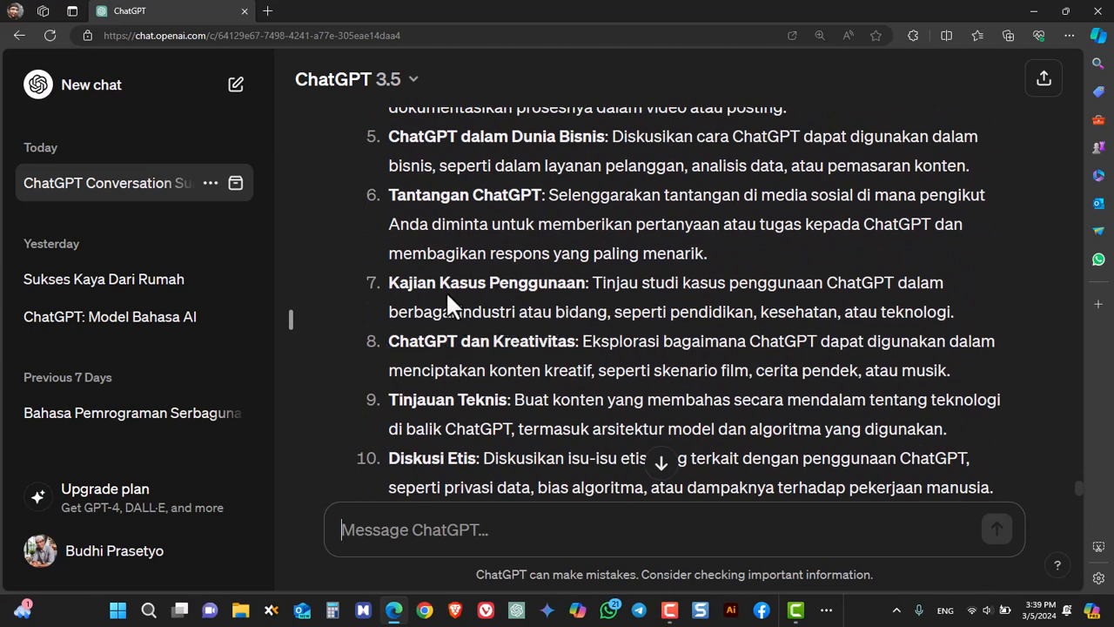
scroll(494, 290, down, 1)
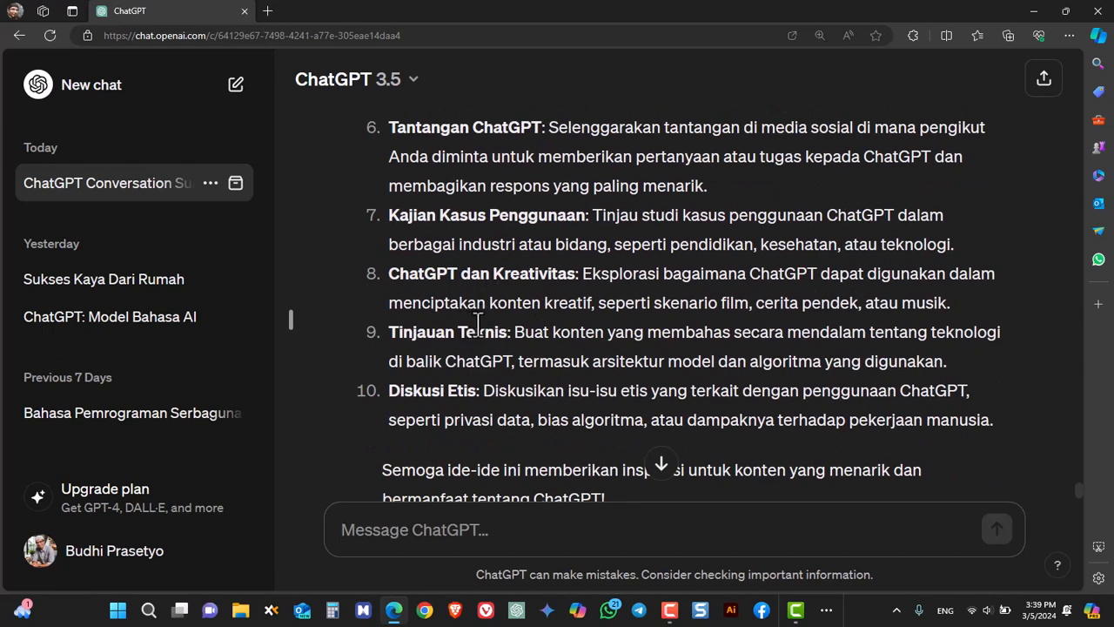
scroll(470, 325, down, 1)
scroll(470, 325, up, 10)
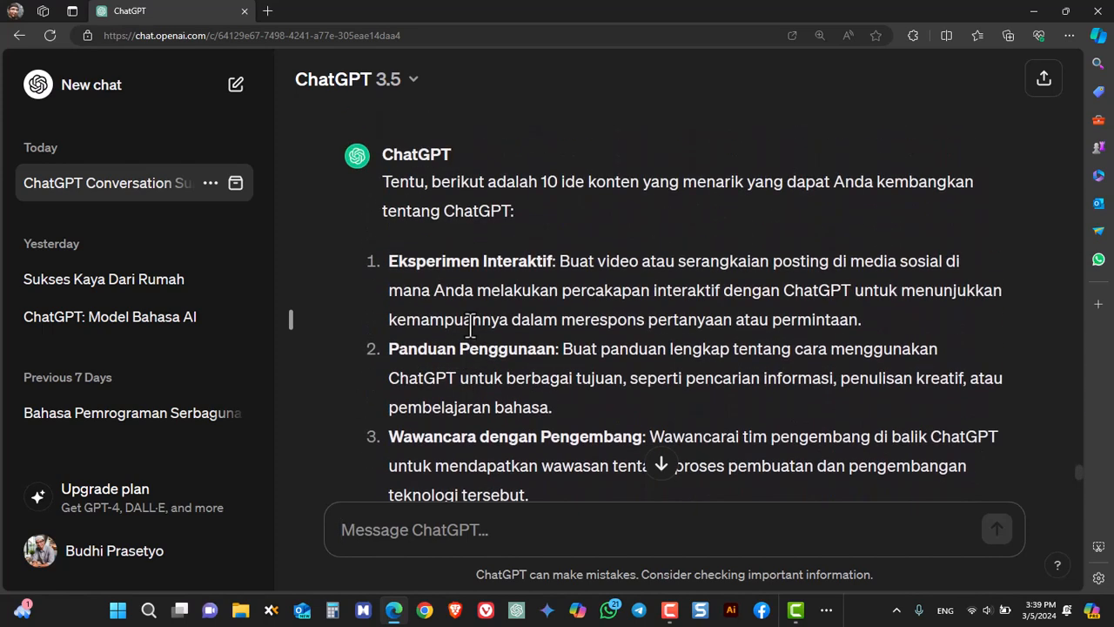
scroll(470, 325, down, 2)
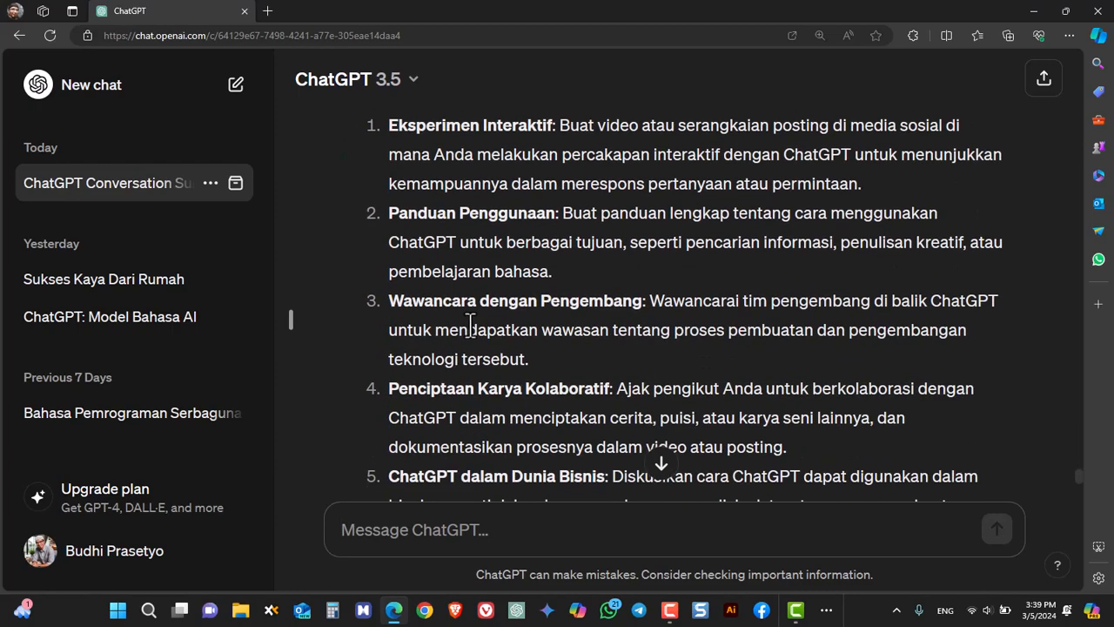
scroll(470, 325, down, 7)
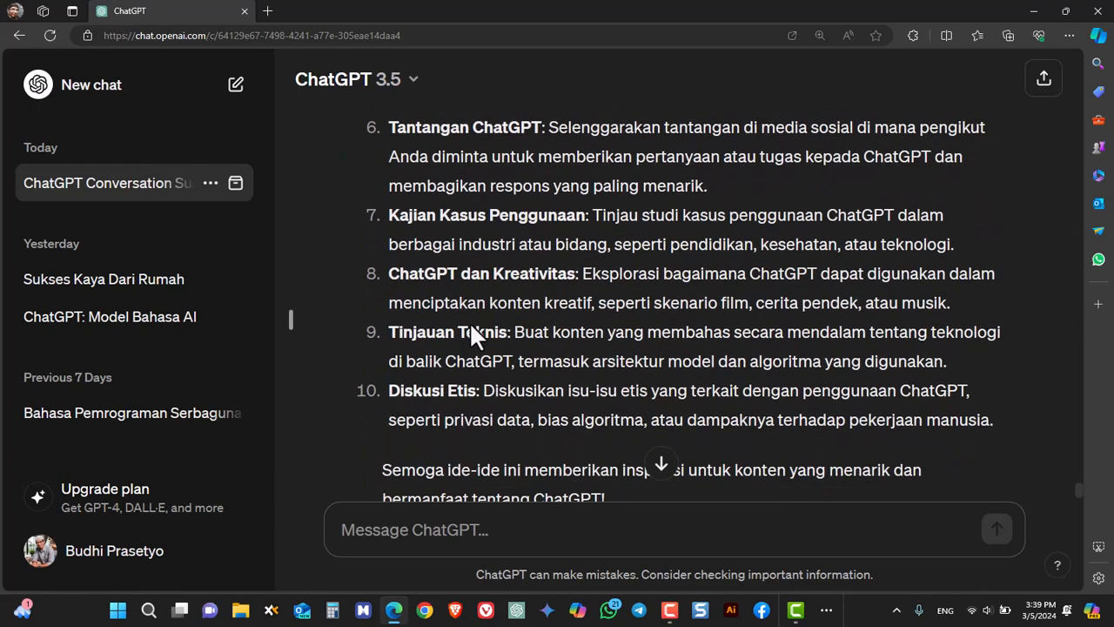
scroll(471, 328, down, 1)
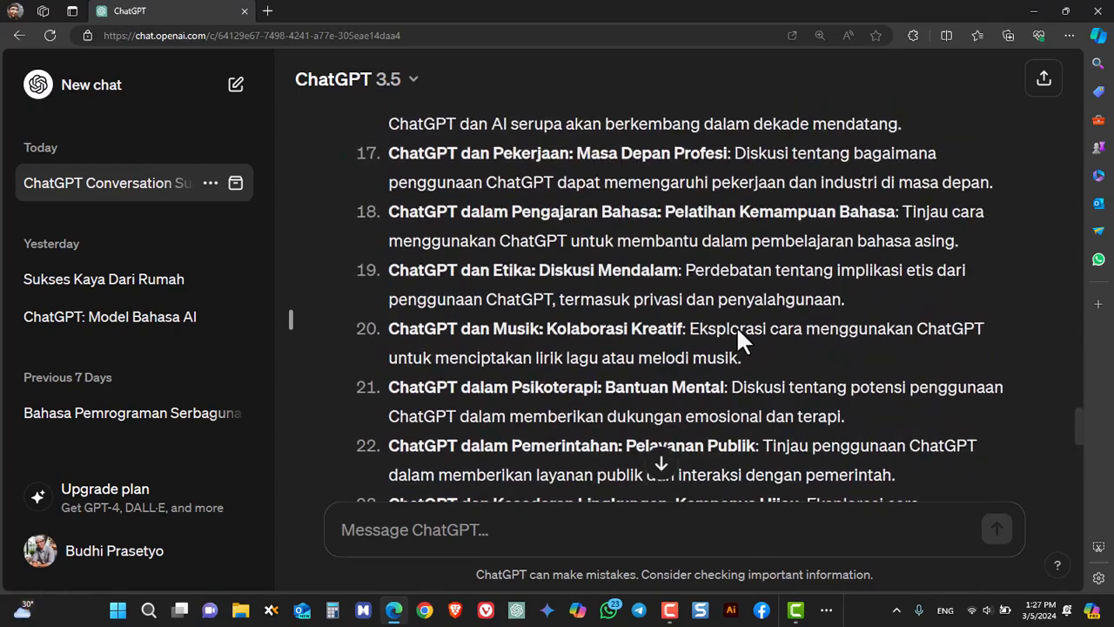
- Skim the longer numbered list of ChatGPT content ideas back to its beginning and down to item 30
scroll(736, 296, up, 3)
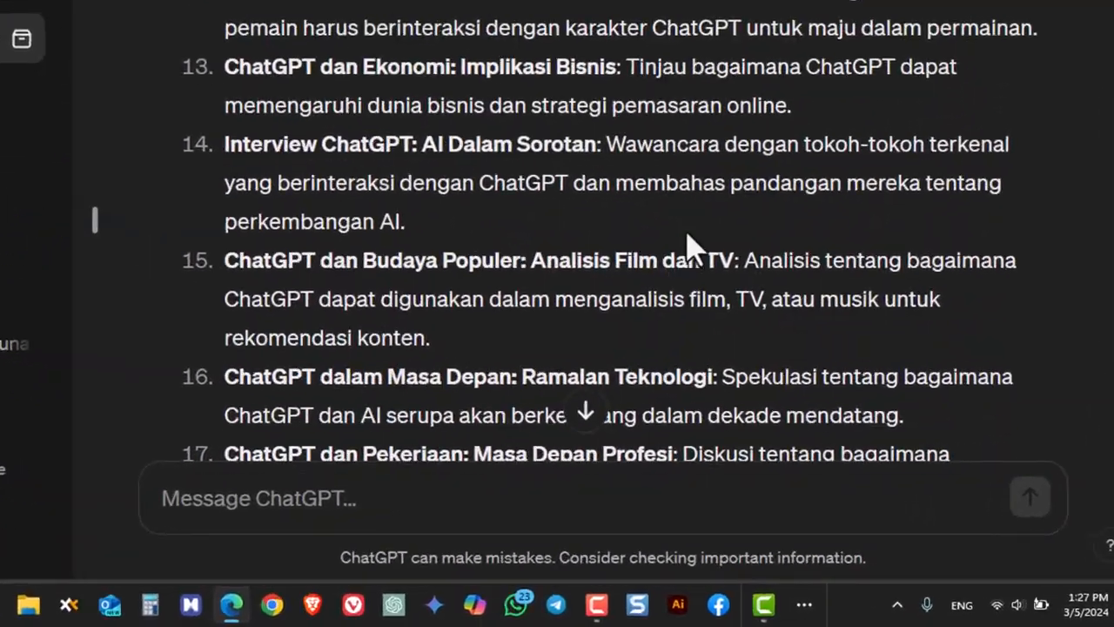
scroll(687, 247, up, 8)
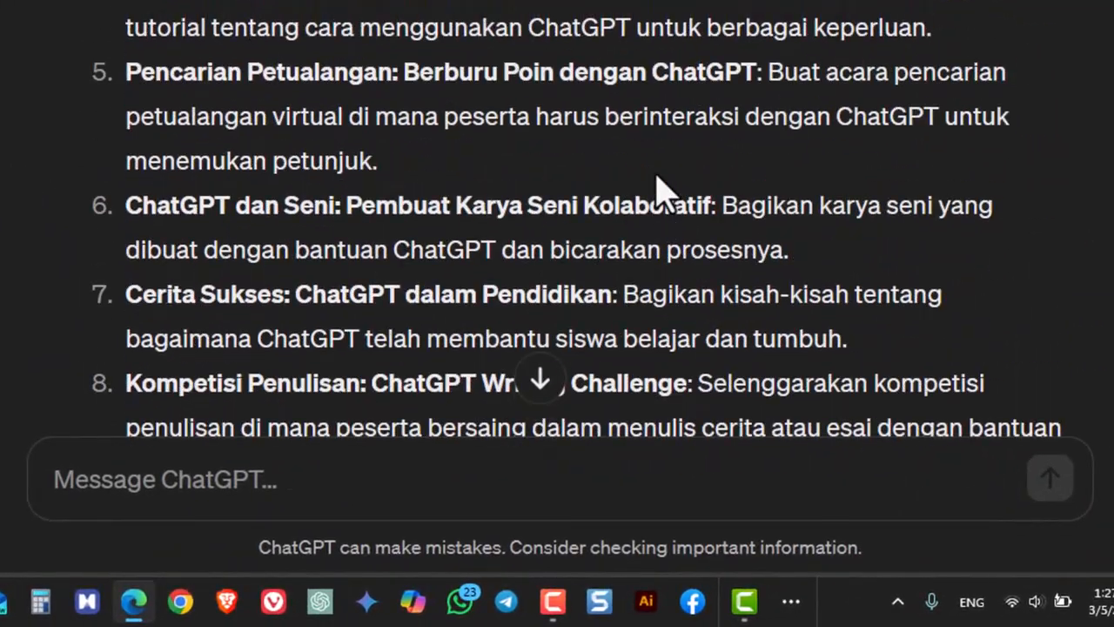
scroll(661, 187, up, 7)
scroll(662, 187, down, 12)
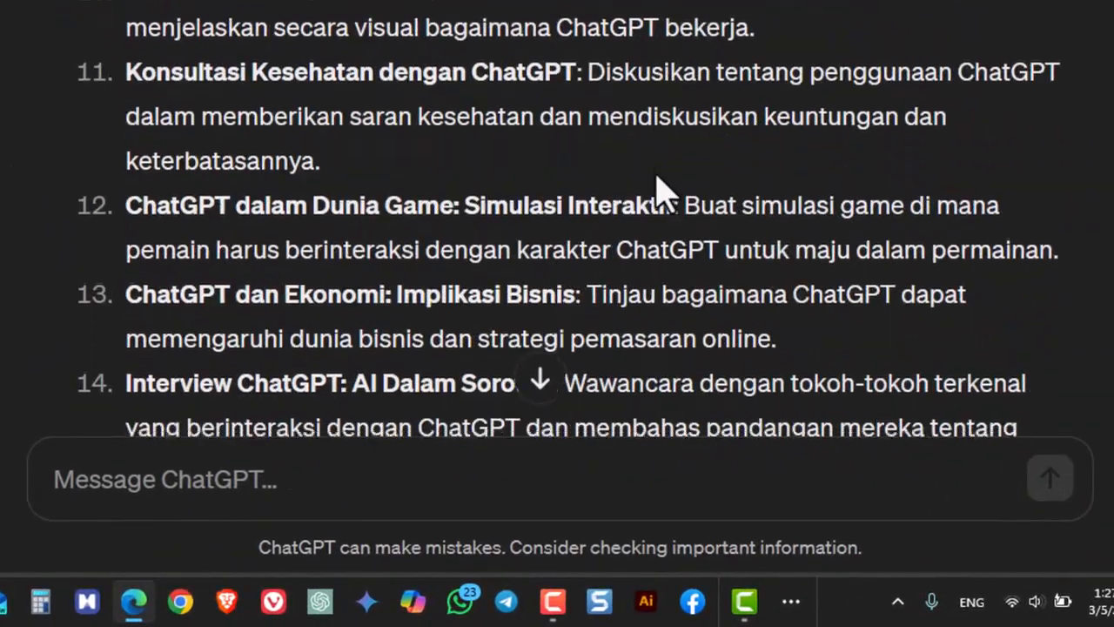
scroll(661, 187, down, 20)
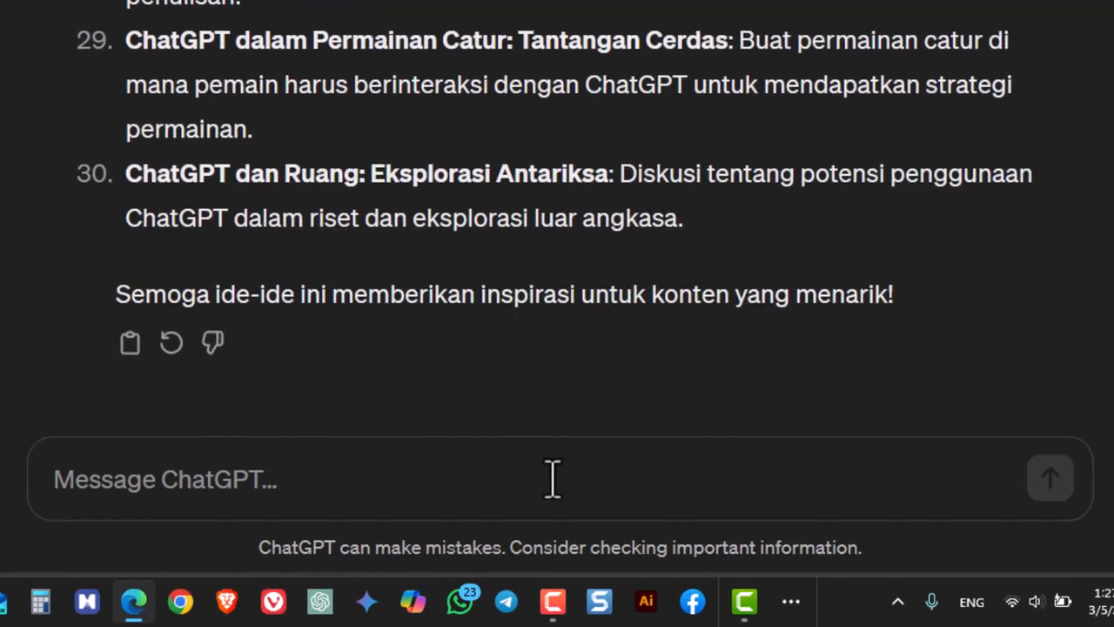
- Ask in the same conversation "Apakah anda mengerti tentang Matematika?"
click(553, 478)
text(Apakah anda)
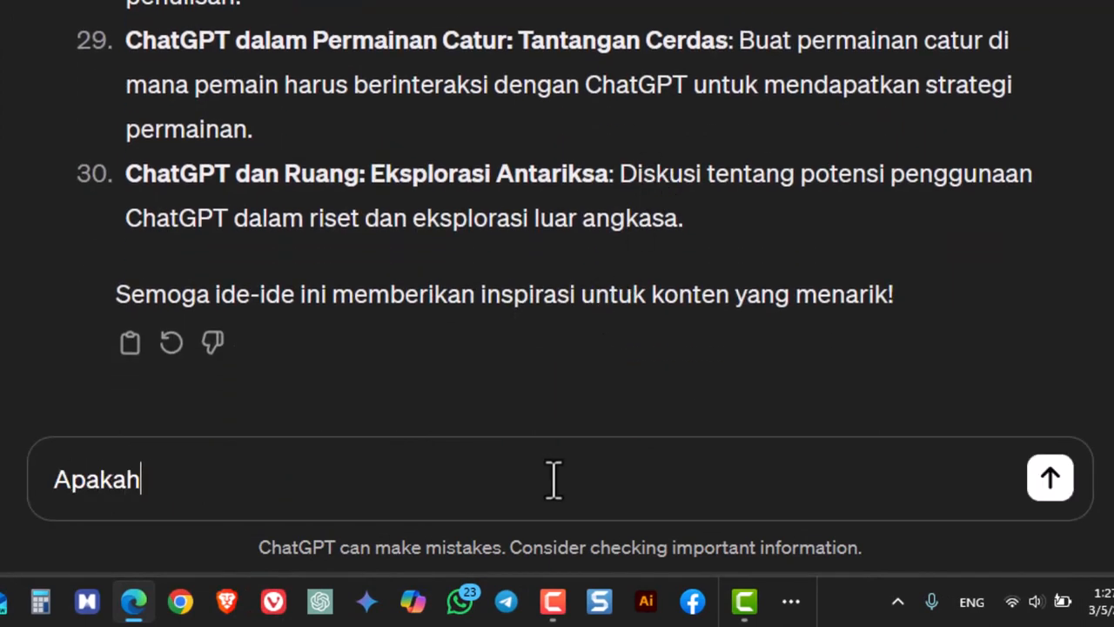
key(BackSpace)
key(BackSpace)
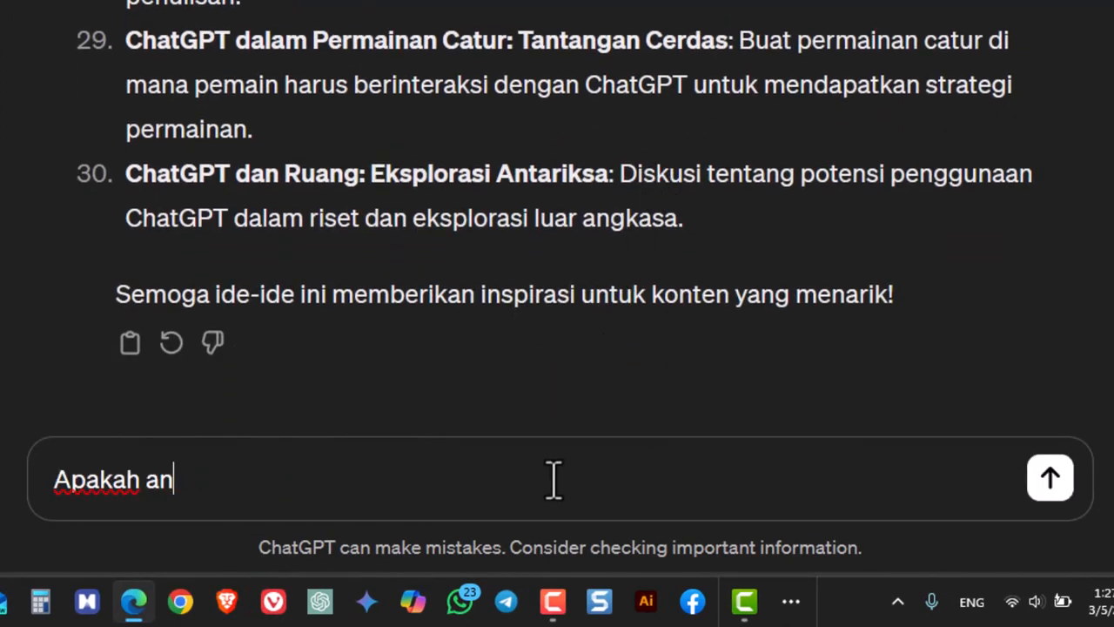
text(da menger)
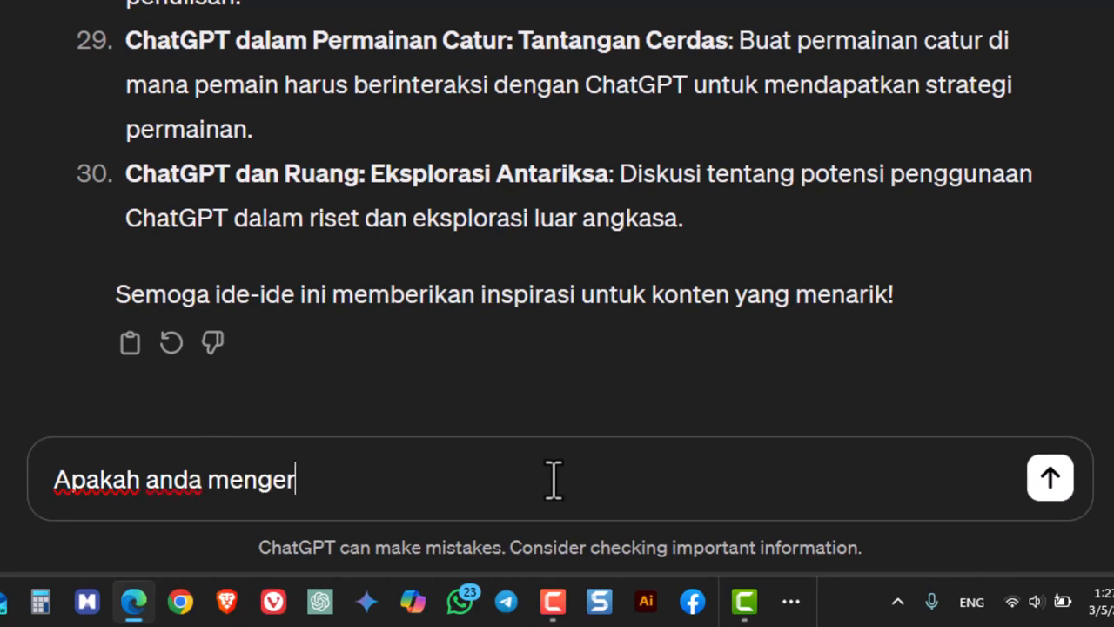
text(ti tentang M)
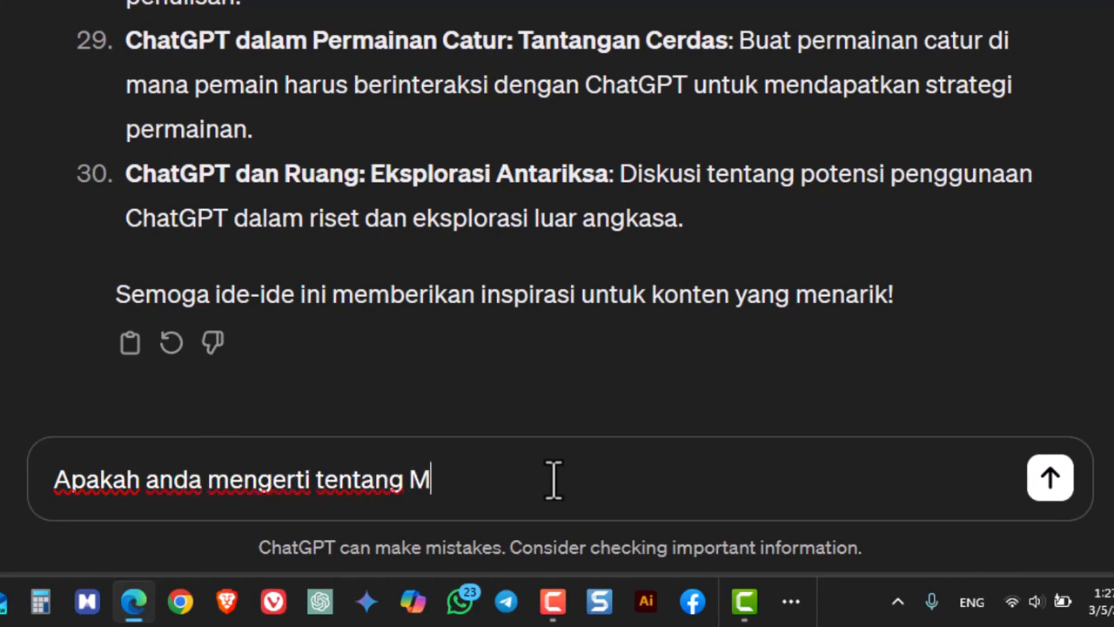
text(atematika?)
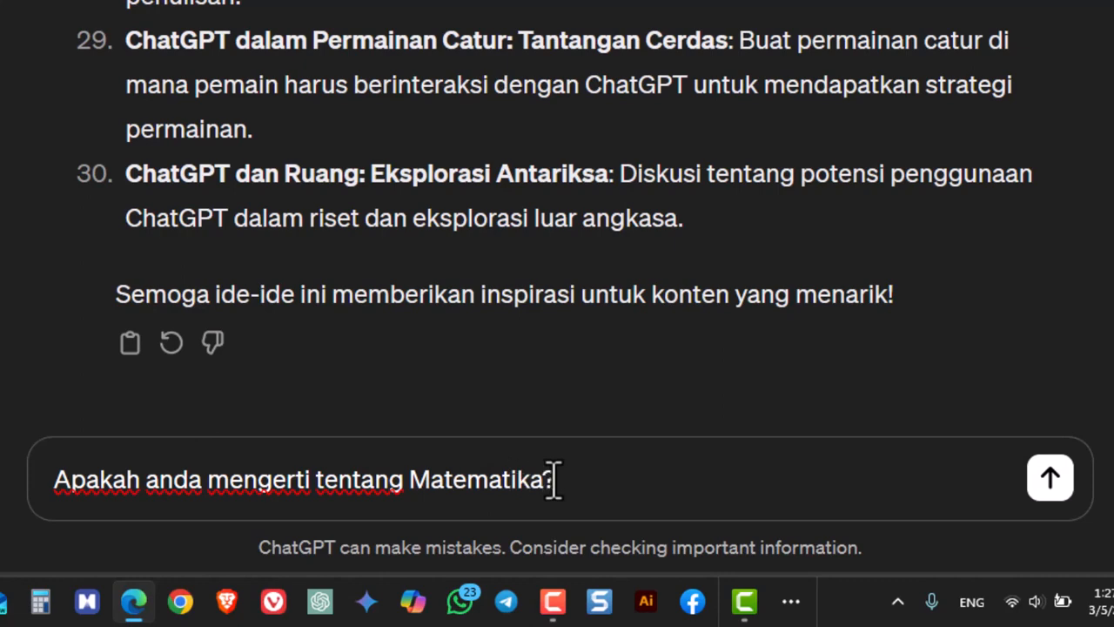
key(Return)
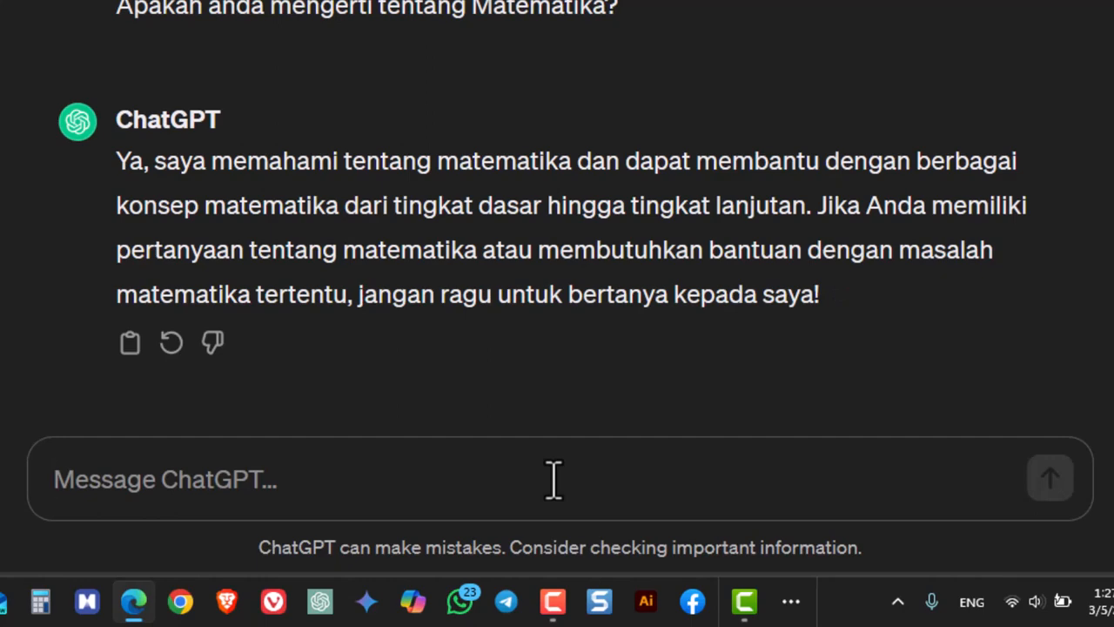
- Ask ChatGPT "Kalau 1 x 5 sama dengan berapa?"
text(Kalau)
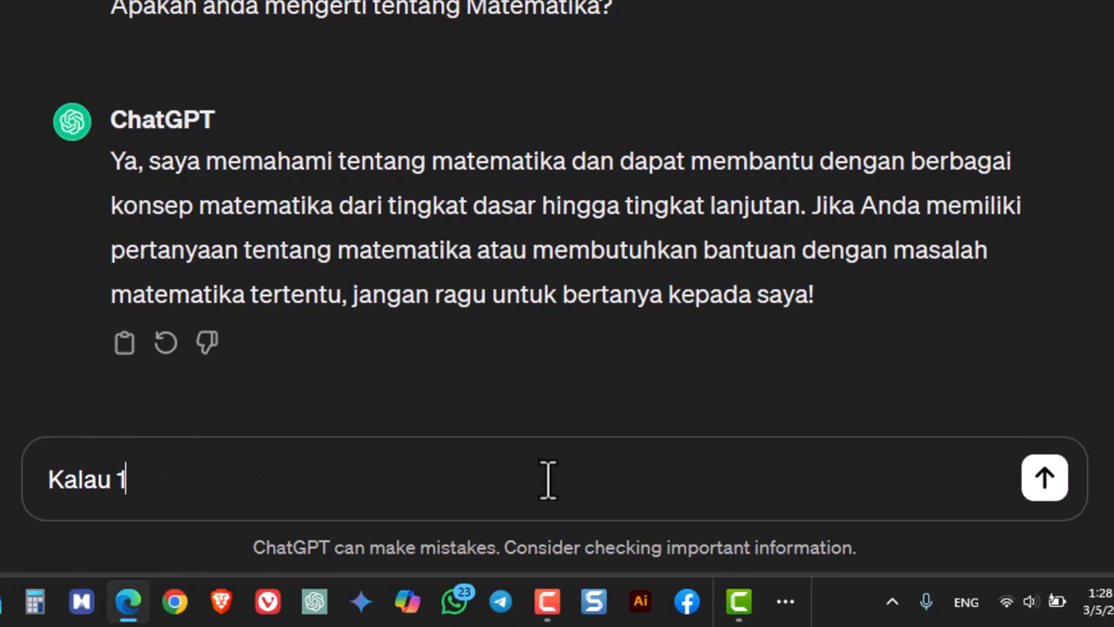
text( 1 x 5 sama)
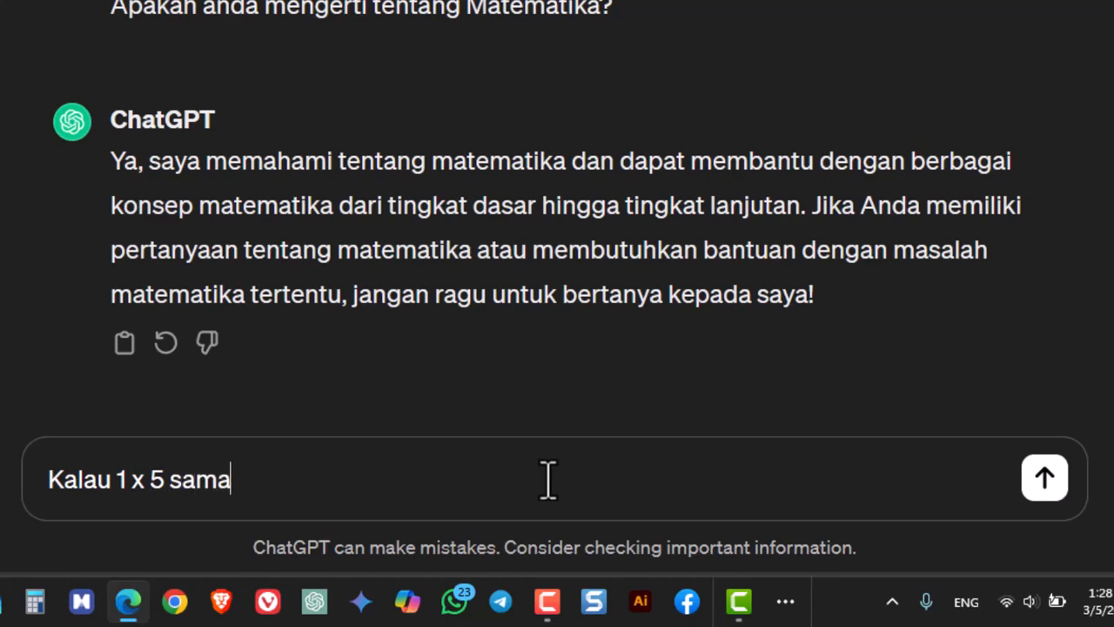
text( dengan)
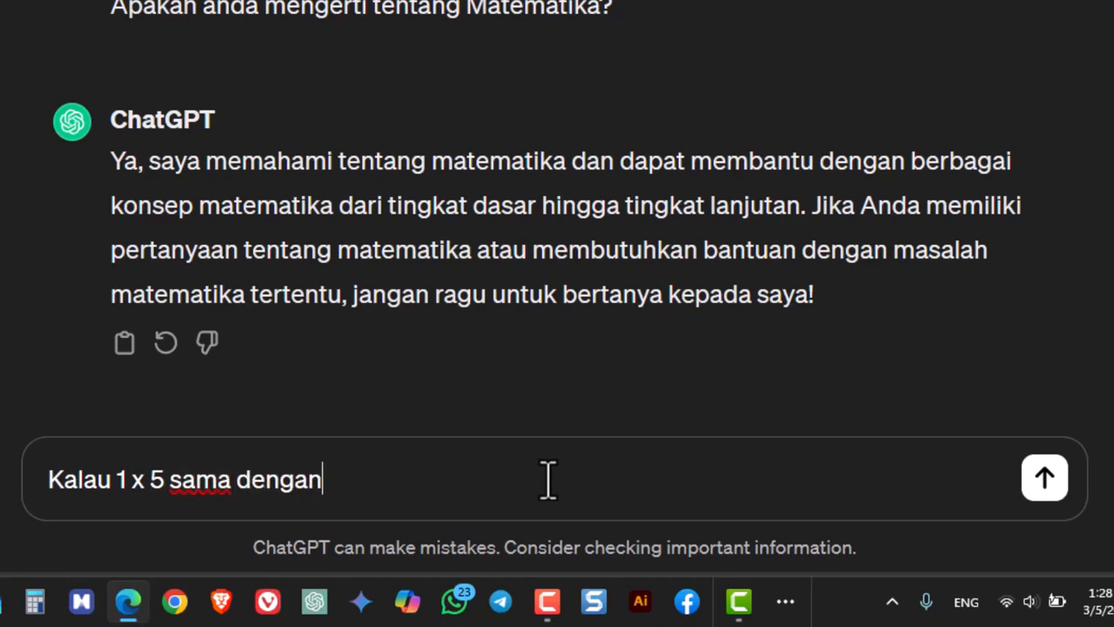
text( beraap)
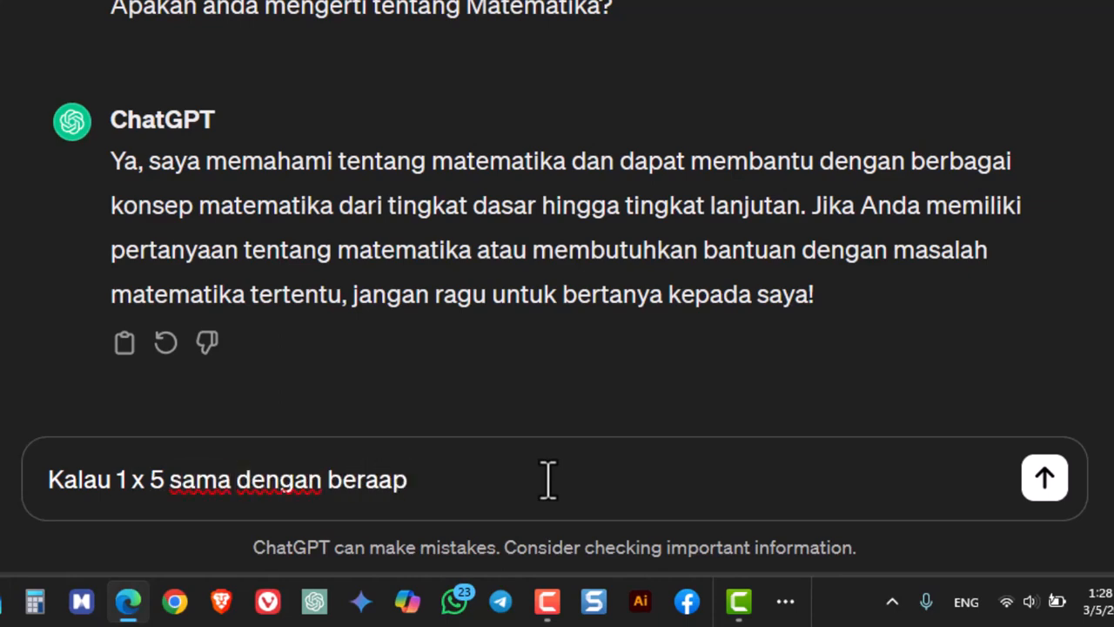
key(BackSpace)
key(BackSpace)
text(pa?)
key(Return)
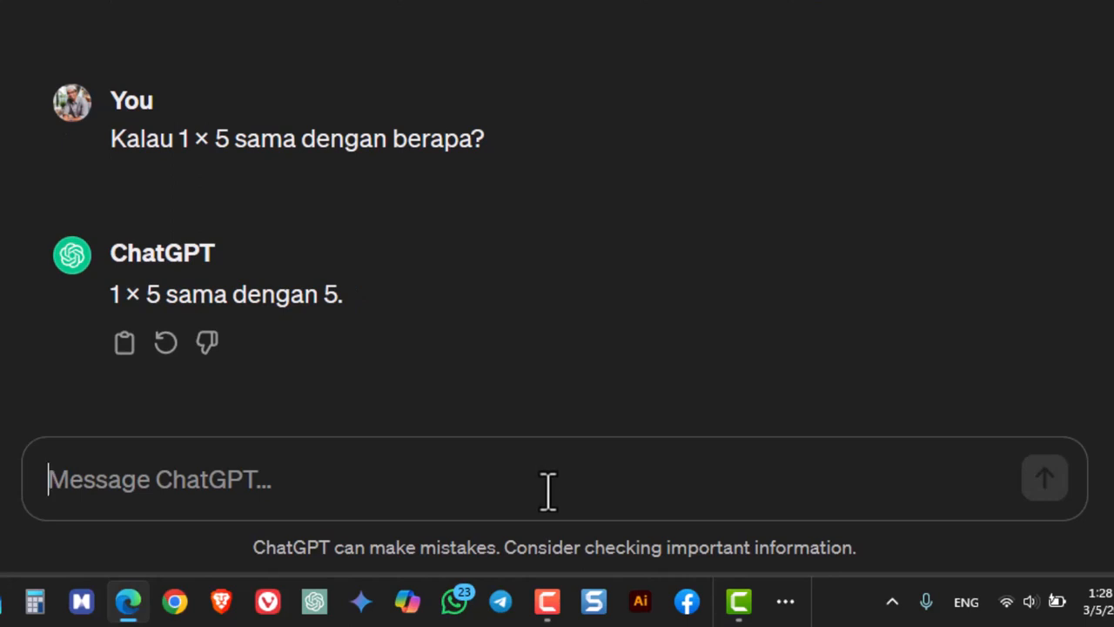
- Send the multiplication question "Kalau 350 x 17 sama dengan barapa?"
text(5)
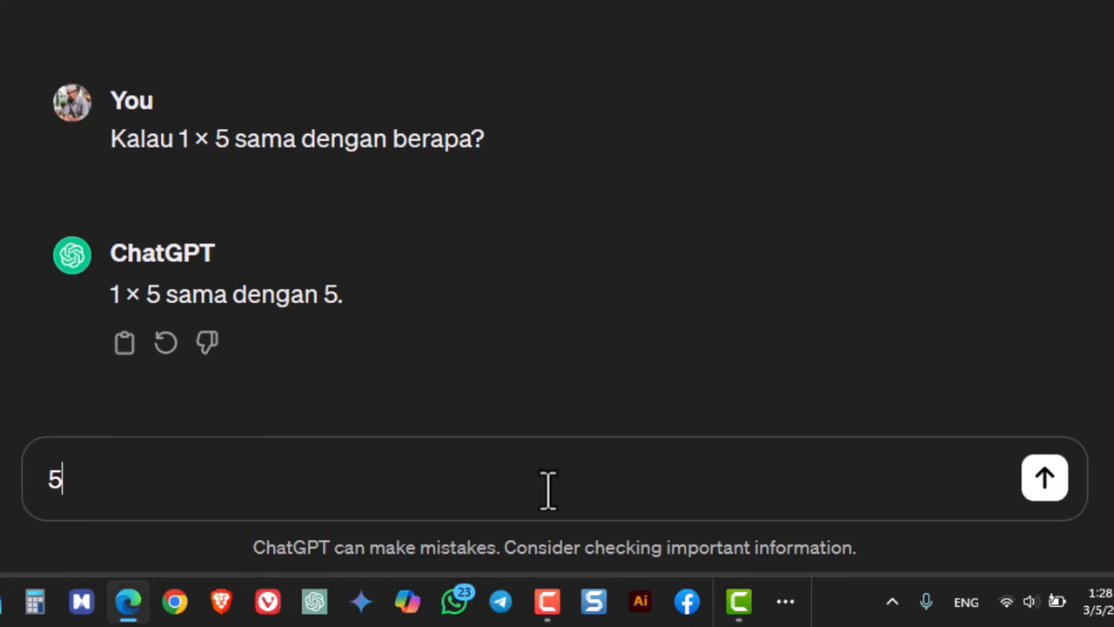
key(BackSpace)
text(Kalau)
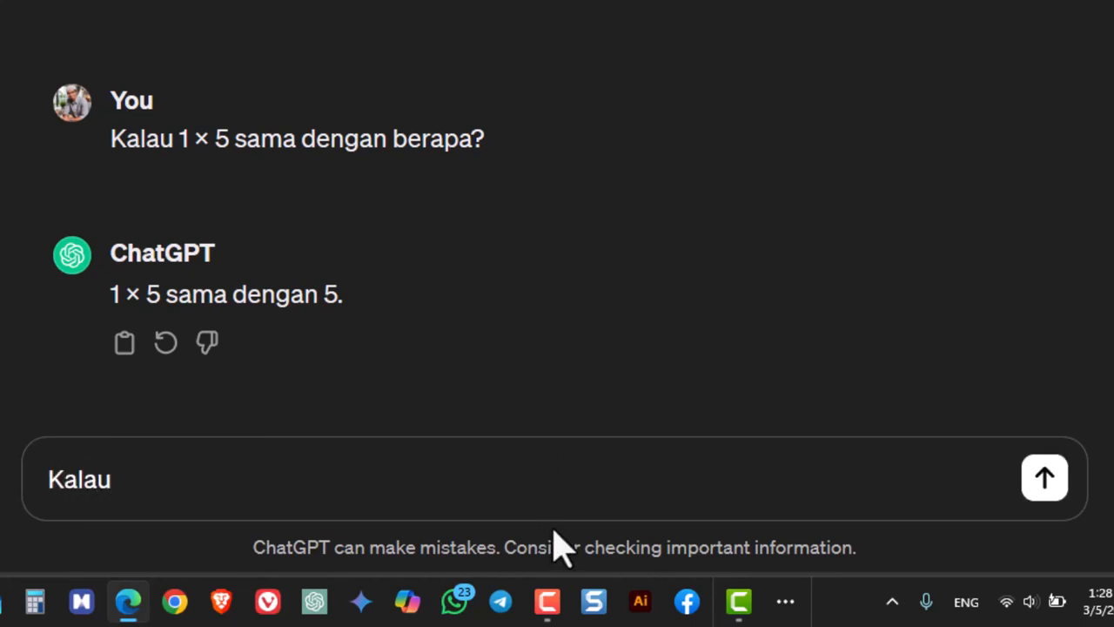
text( 350 x)
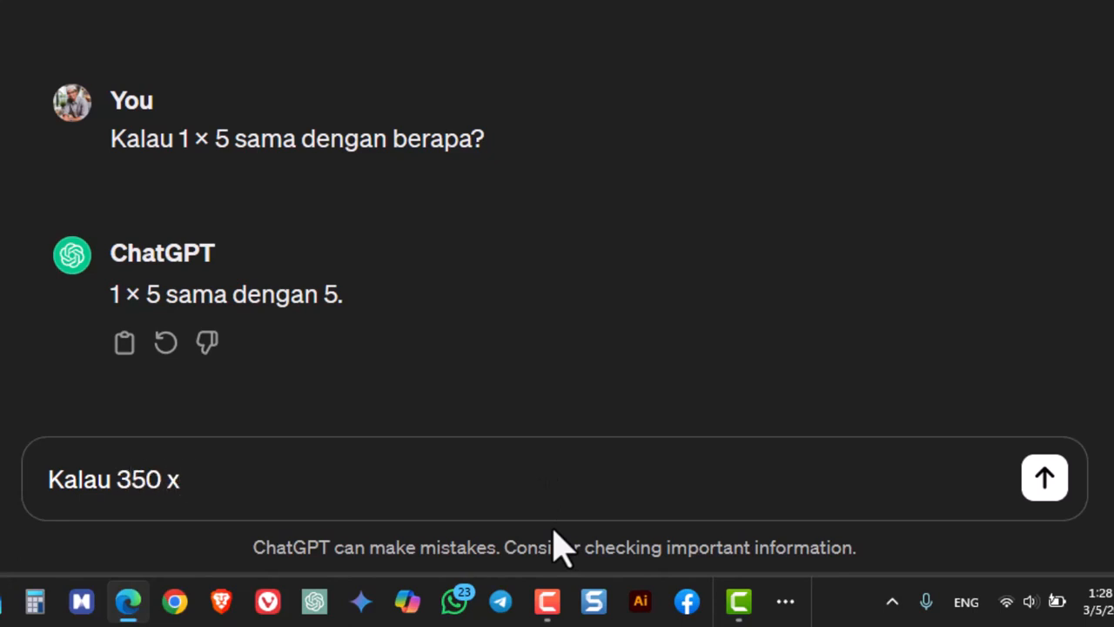
text( 17 sama)
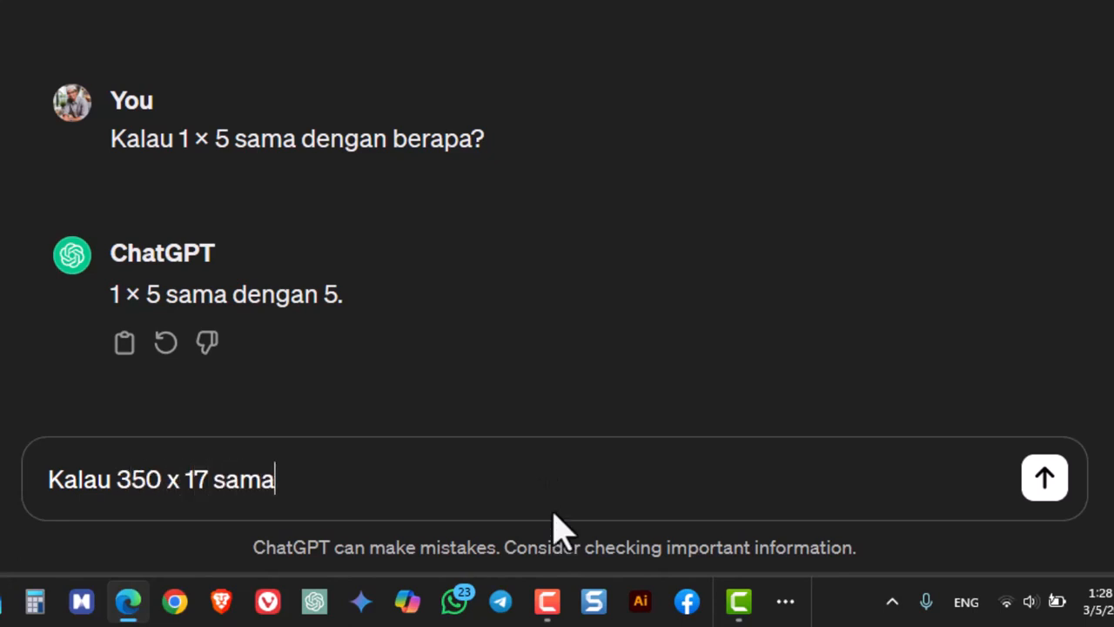
text( dengan barapa?)
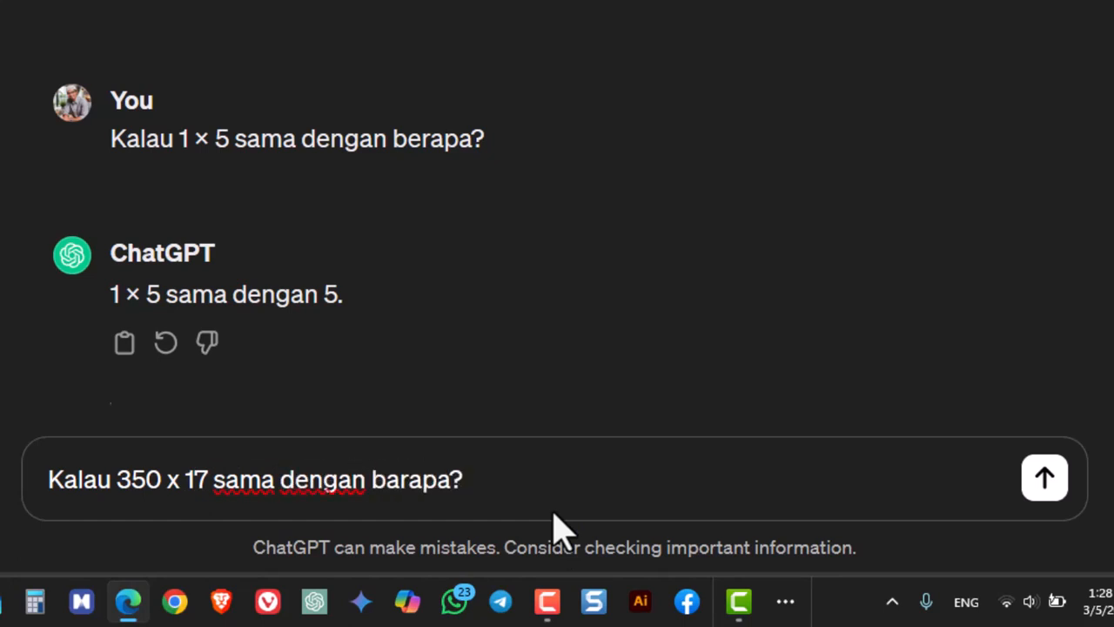
key(Return)
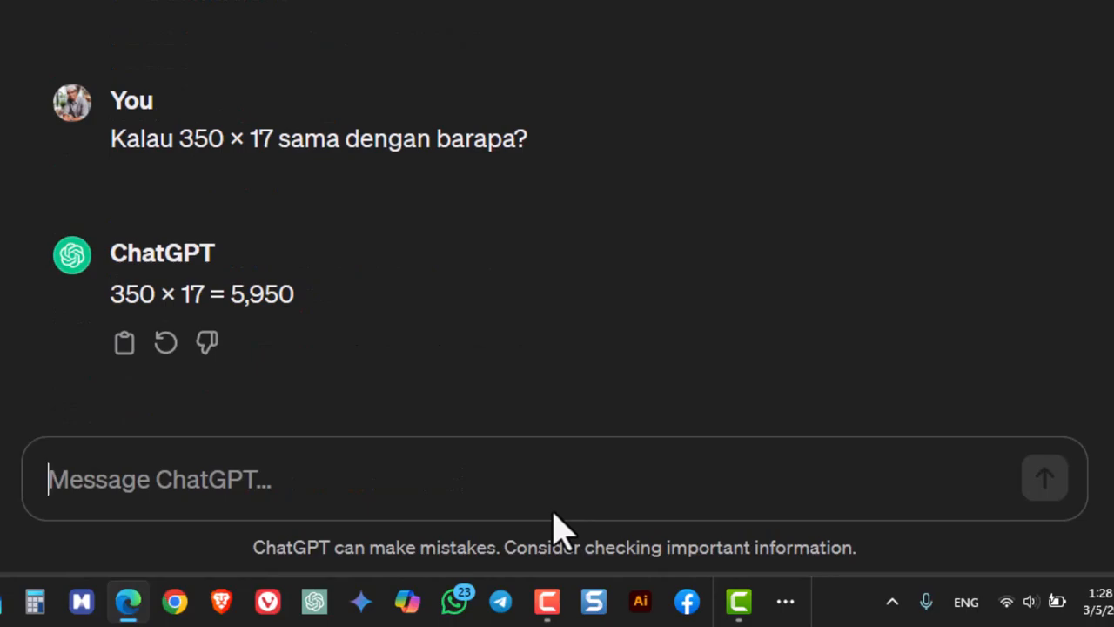
- Ask in the same conversation "Apakah anda bisa membantu programmer untuk membuat program komputer?"
text(Apakah anda b)
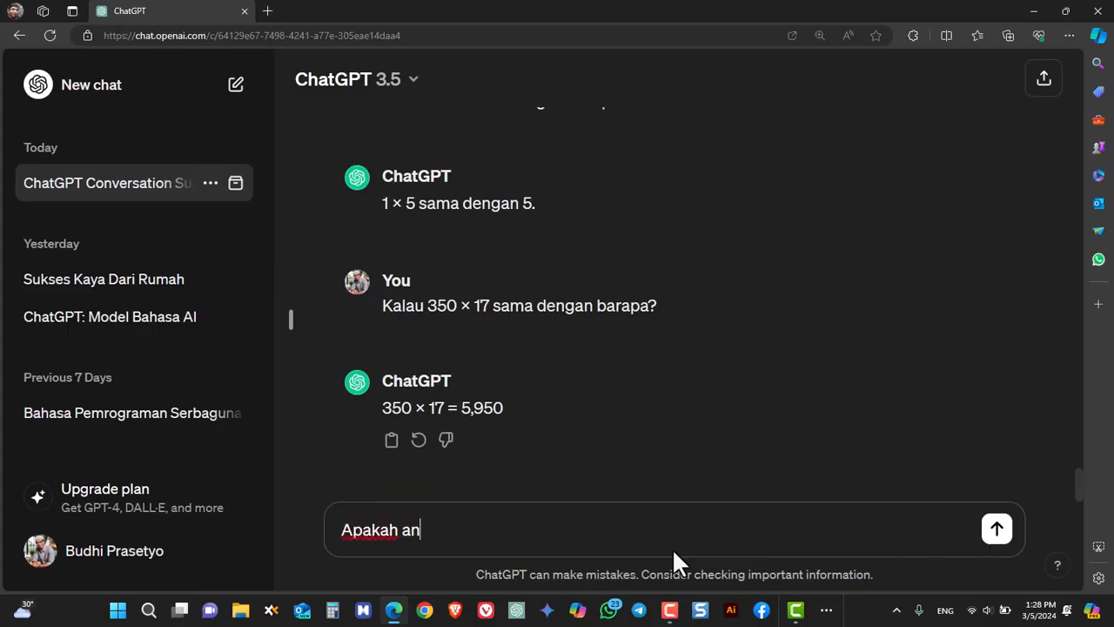
key(BackSpace)
key(BackSpace)
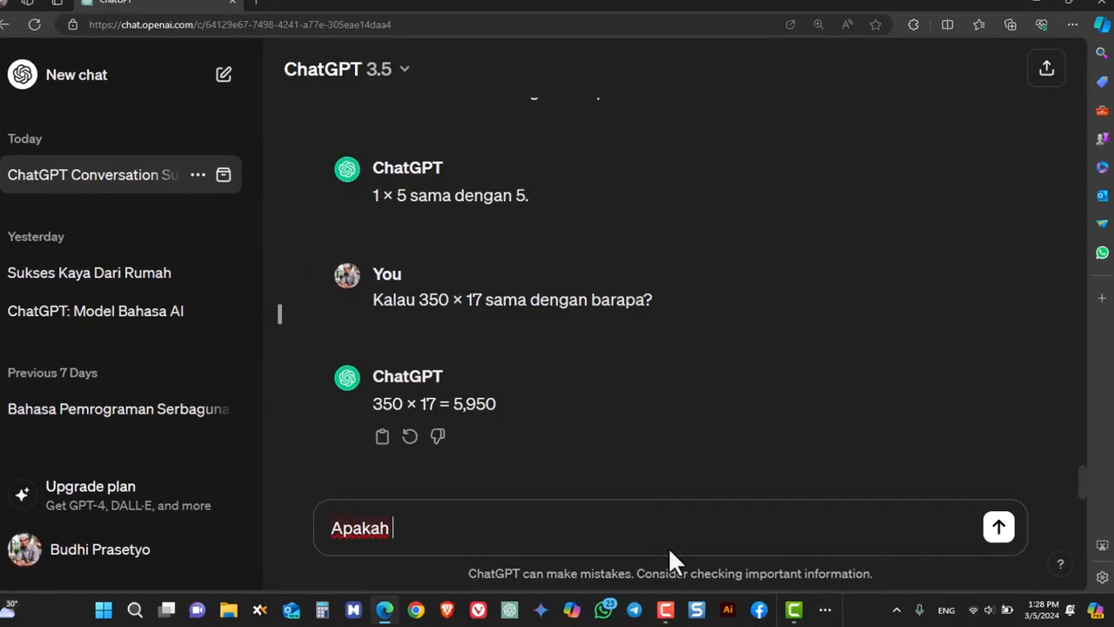
text(anda bisa )
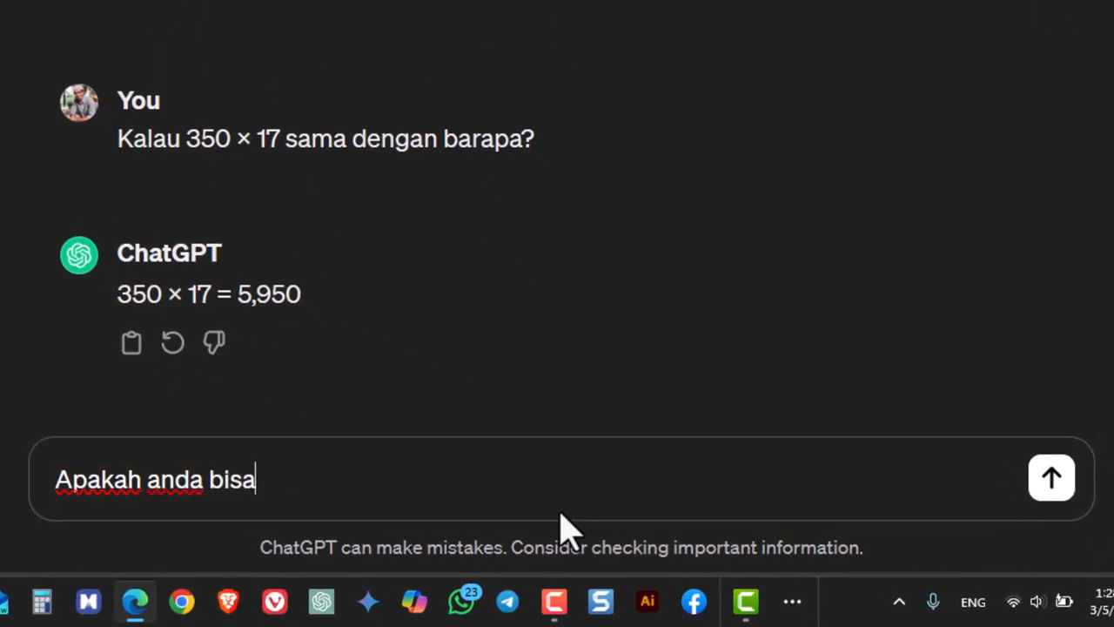
text(memban)
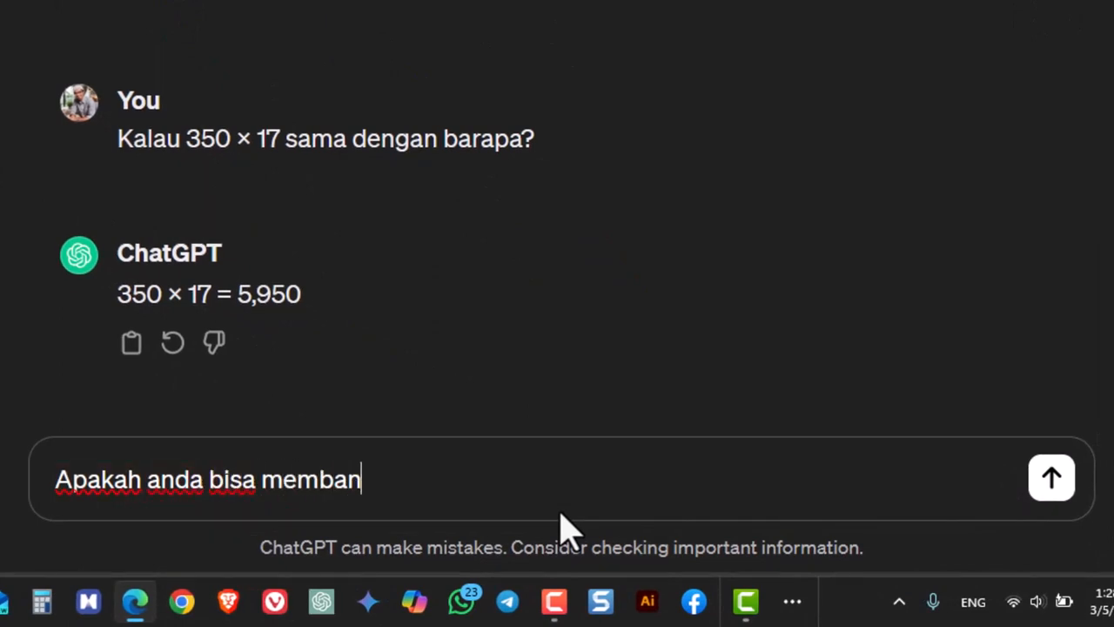
text(tu programmer )
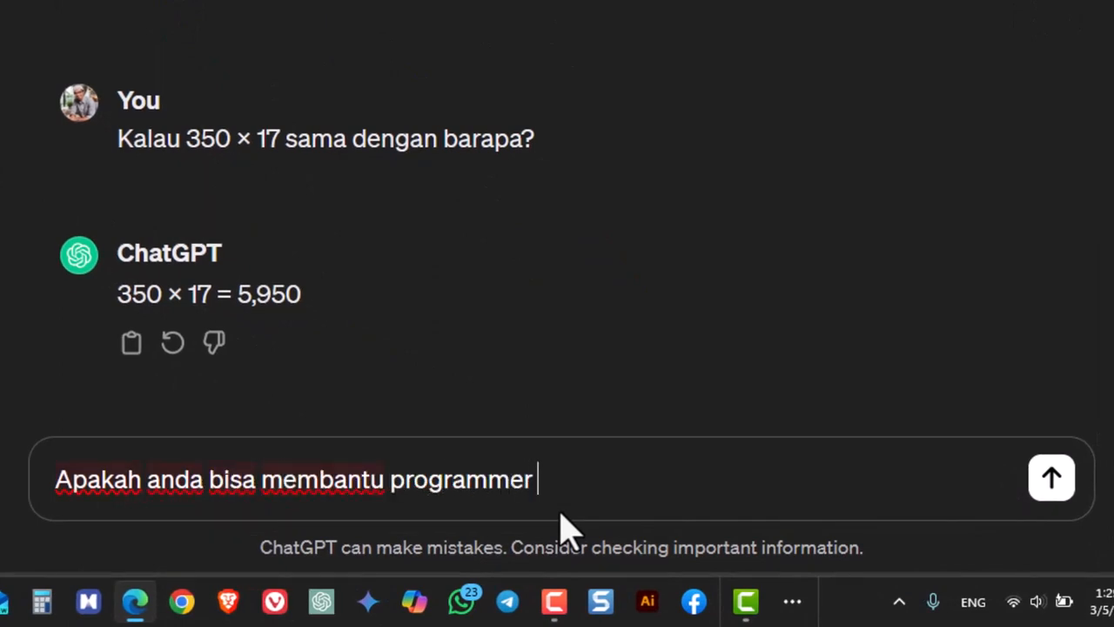
text(untuk membuat)
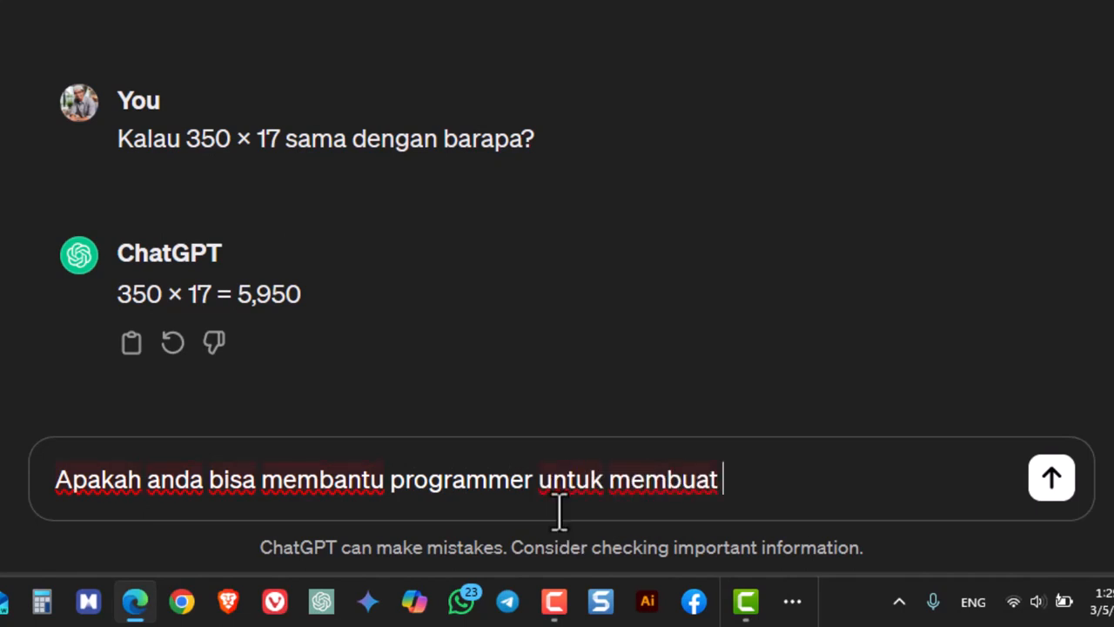
text( program ko)
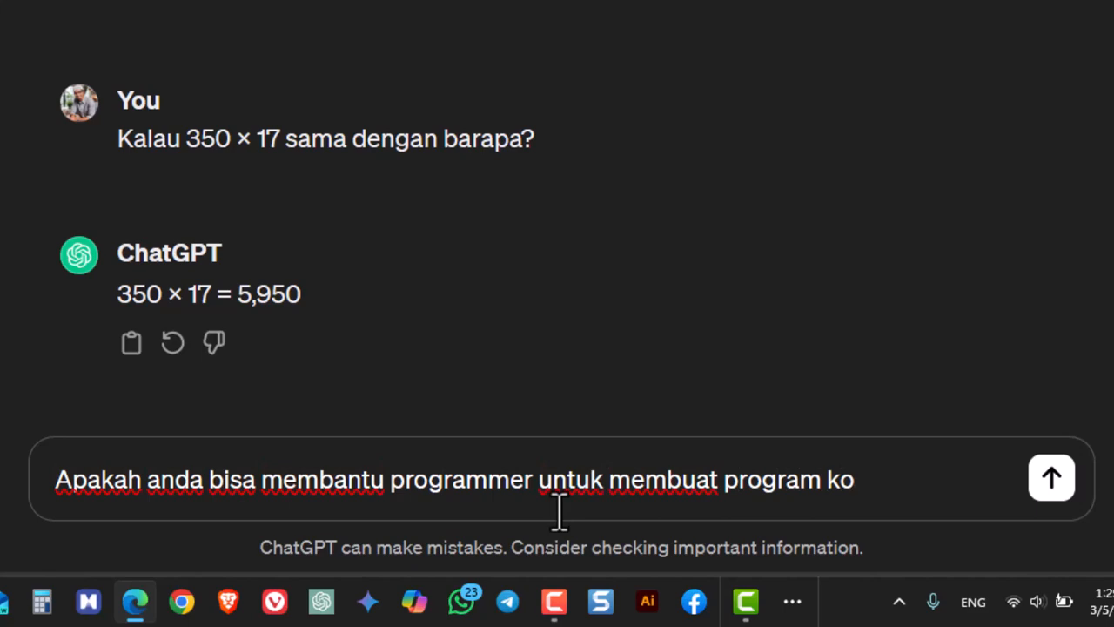
text(mputer?)
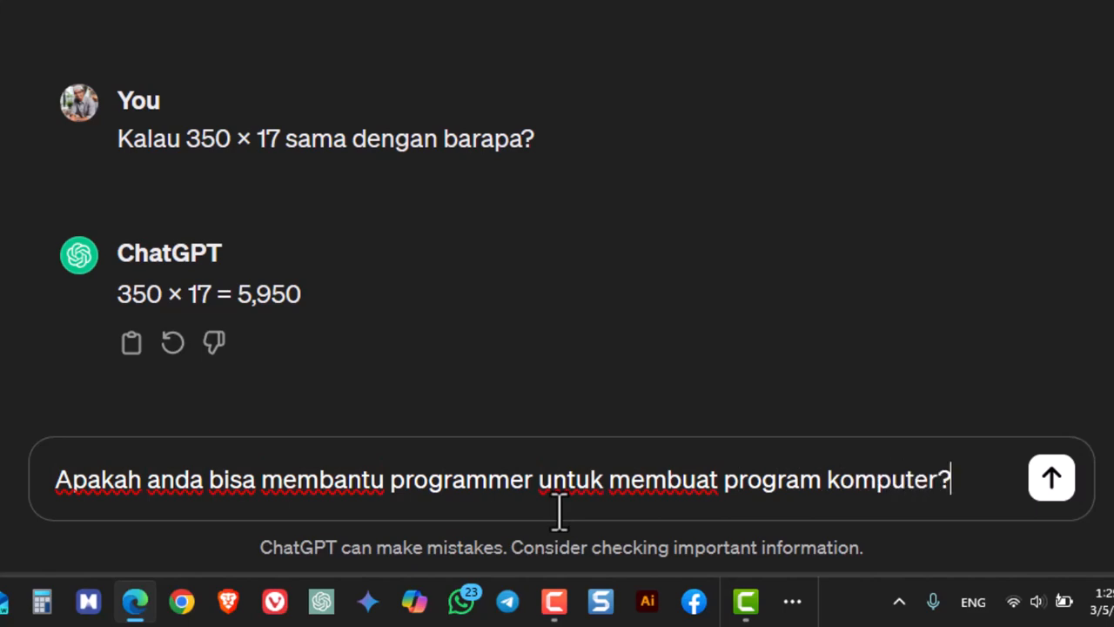
key(Return)
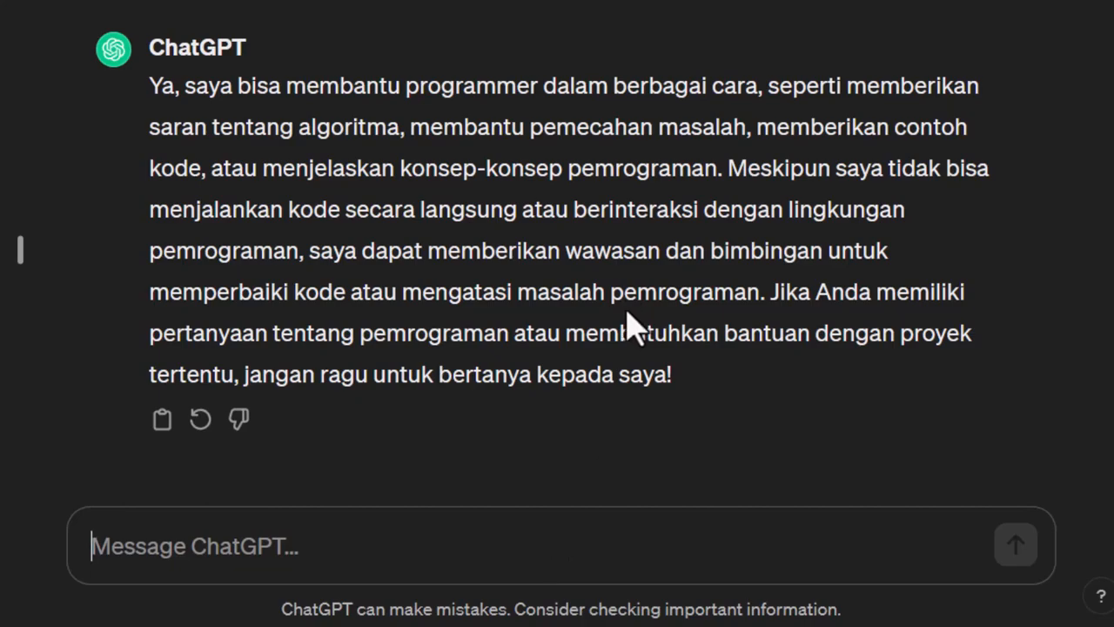
- Look back through the earlier lists of ChatGPT content ideas and return to the latest answer about programming
scroll(622, 317, up, 10)
scroll(609, 331, up, 10)
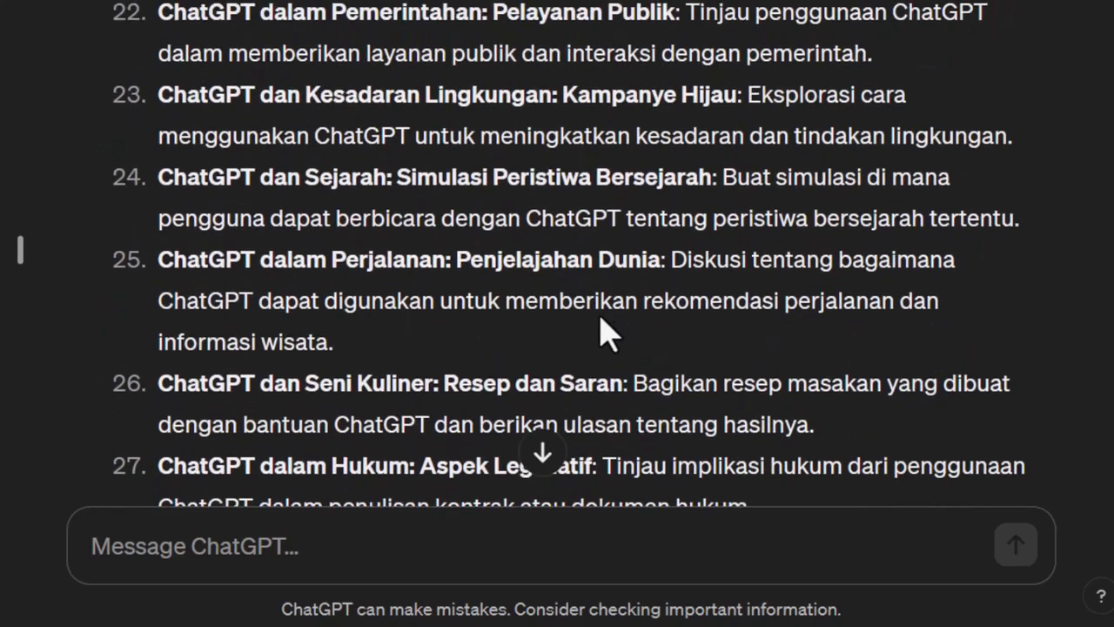
scroll(597, 316, down, 18)
scroll(597, 318, up, 10)
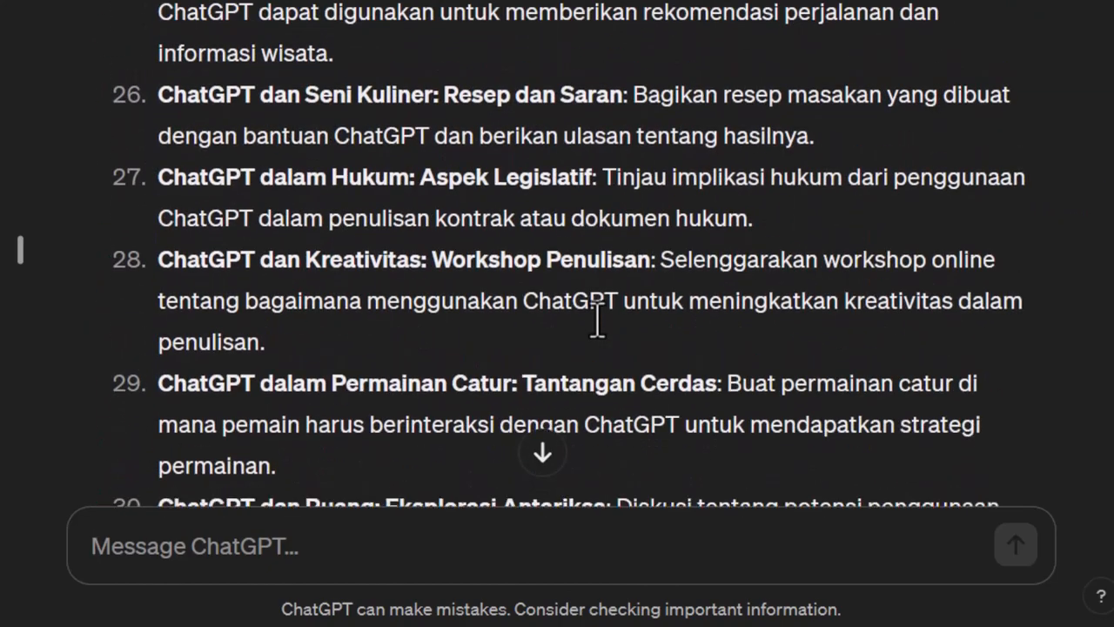
scroll(596, 320, up, 1)
scroll(597, 321, up, 15)
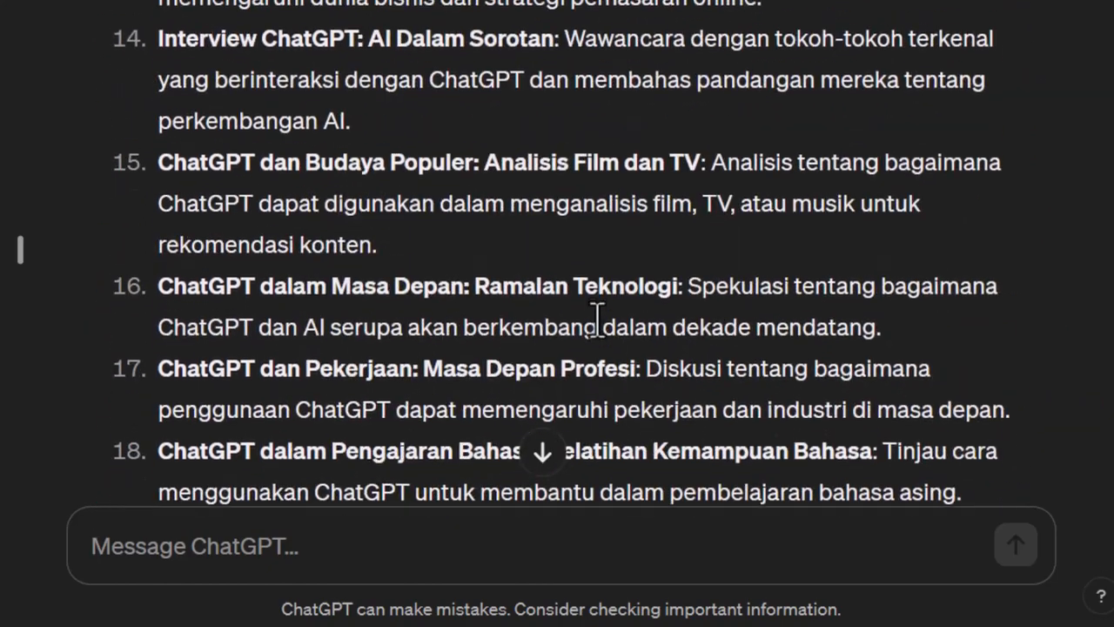
scroll(597, 318, up, 10)
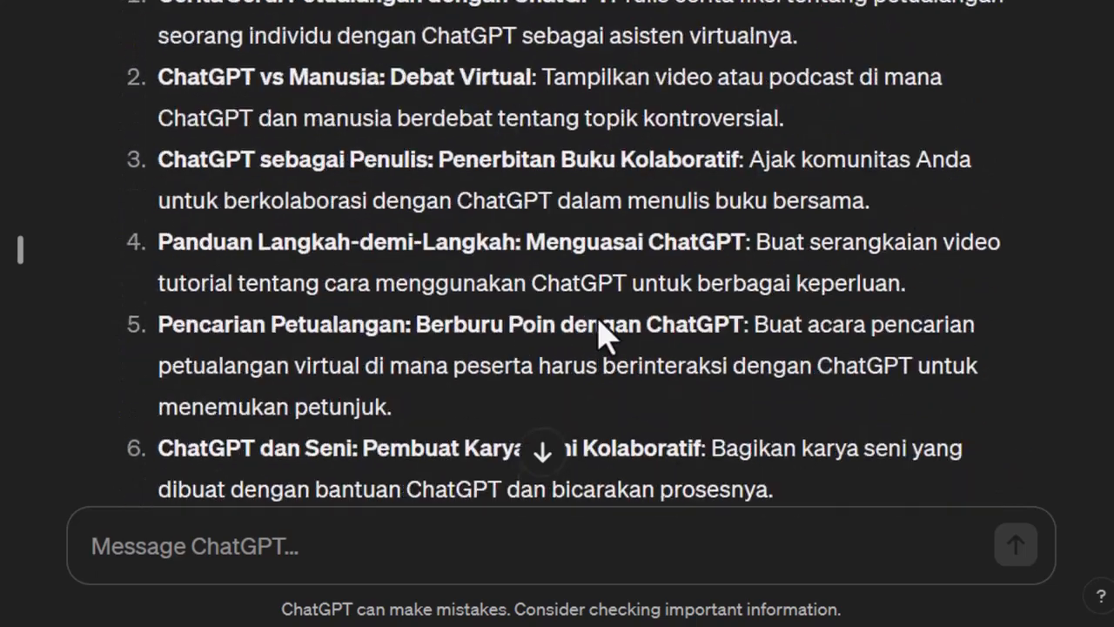
scroll(597, 320, up, 6)
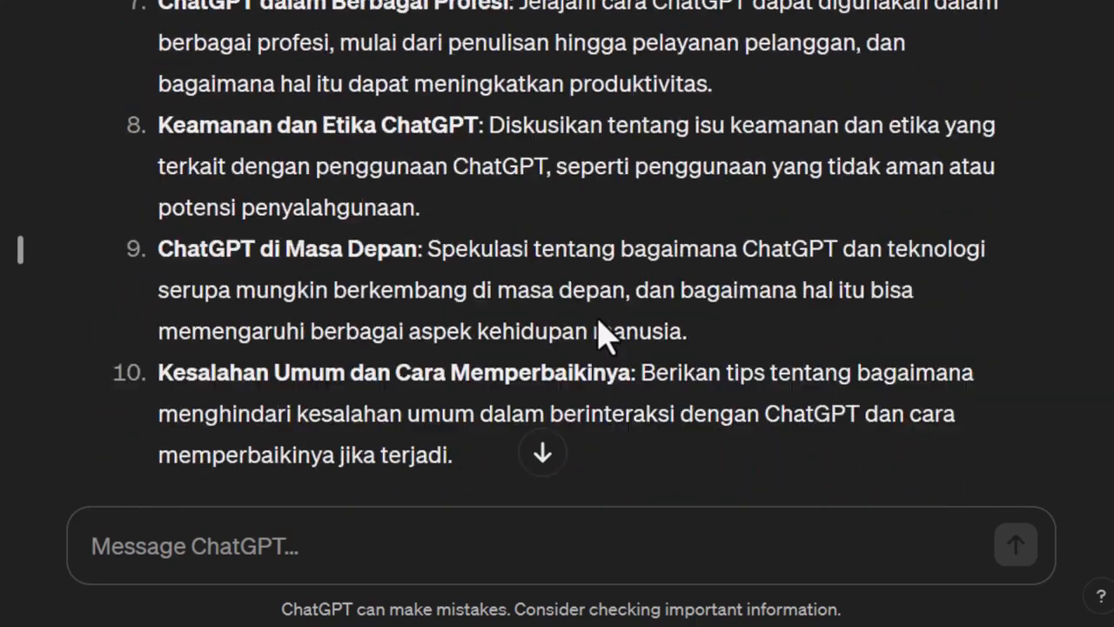
scroll(598, 321, down, 8)
scroll(598, 321, down, 20)
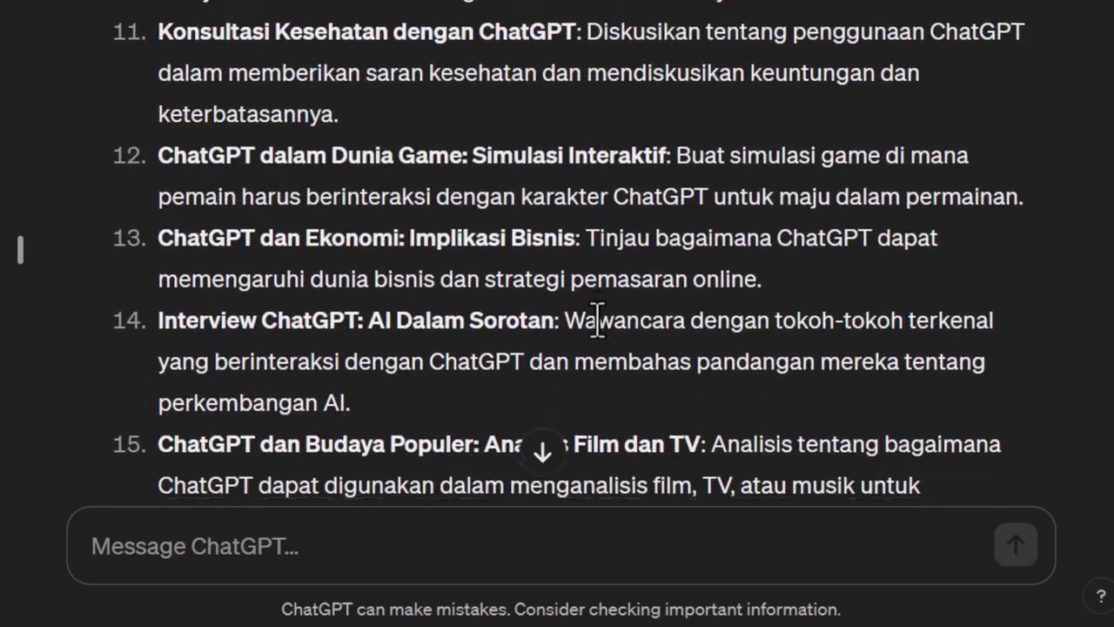
scroll(598, 320, down, 20)
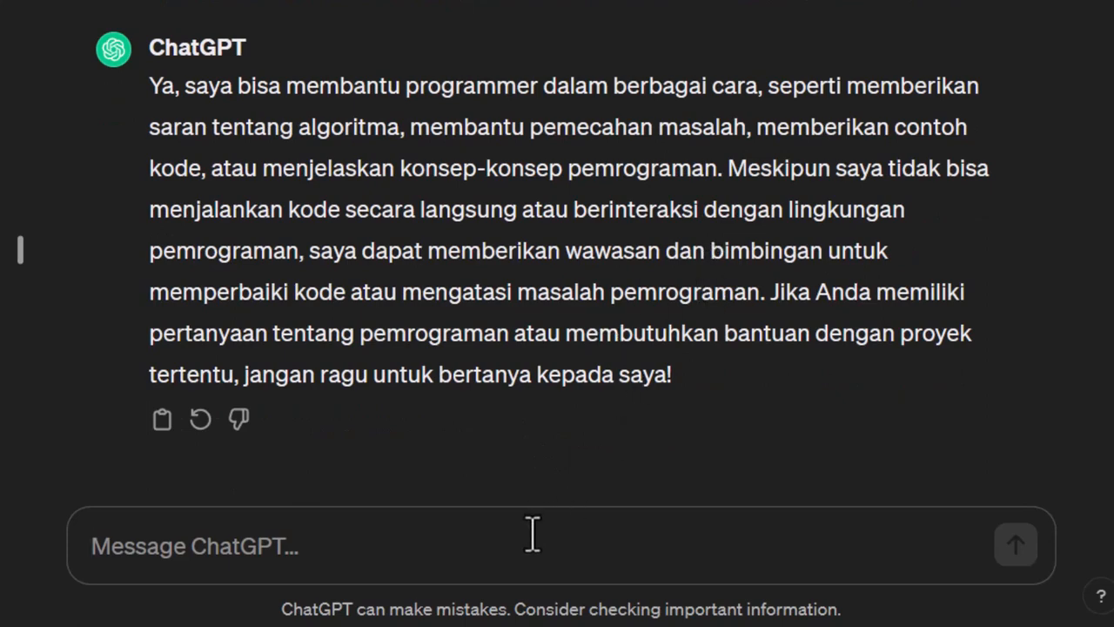
- Ask ChatGPT "Apakah anda bisa membuat gambar?"
text(Apakah )
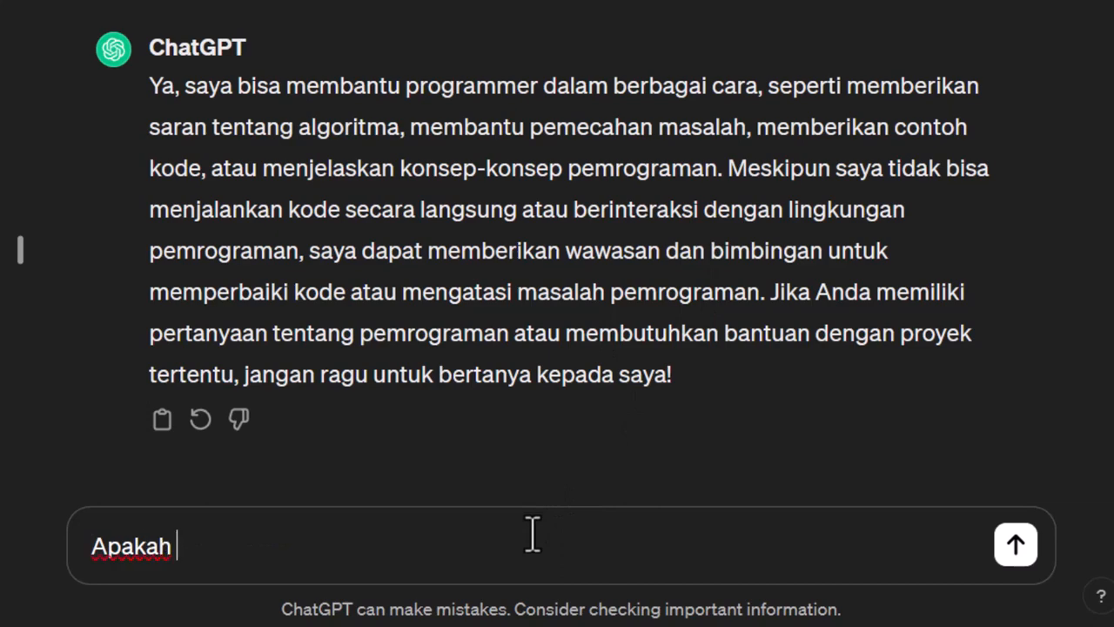
text(anda bisa membuet)
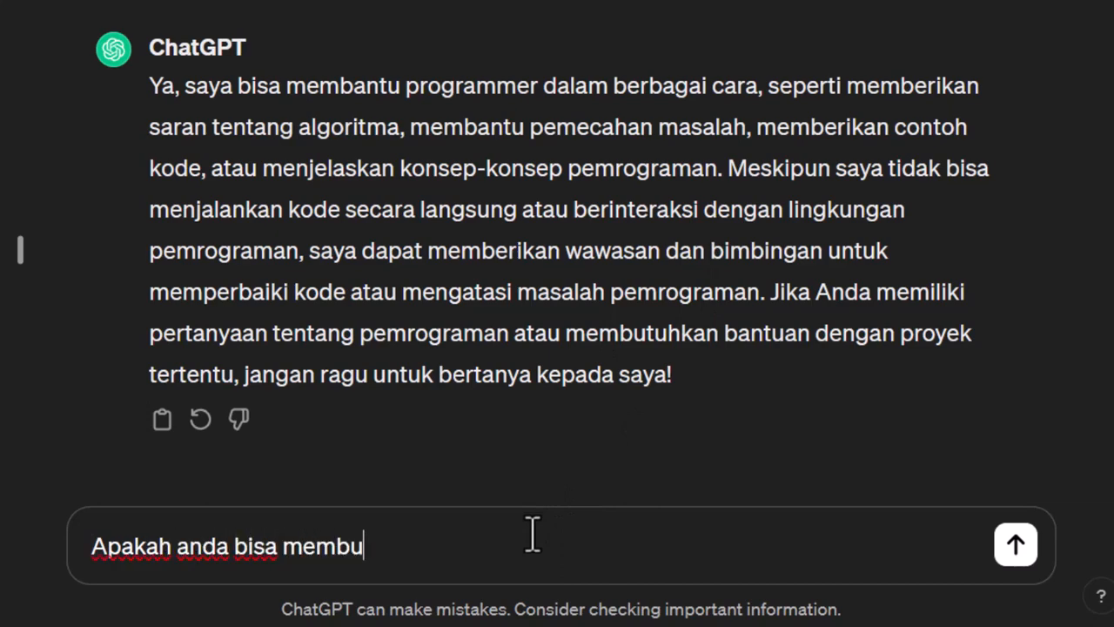
key(BackSpace)
key(BackSpace)
text(at g)
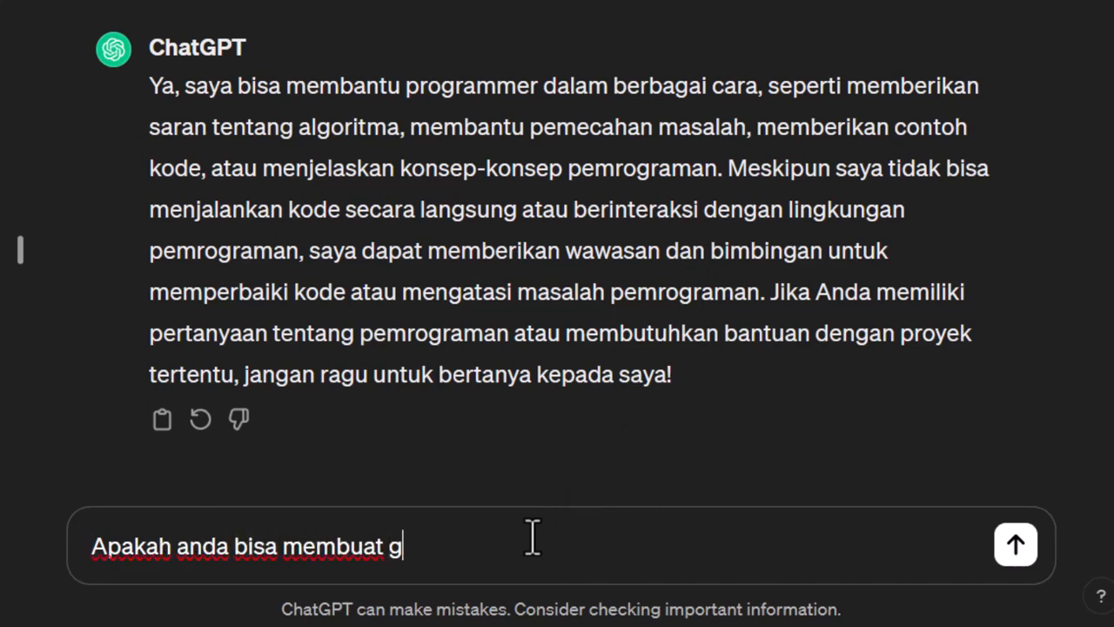
text(ambar?)
key(Return)
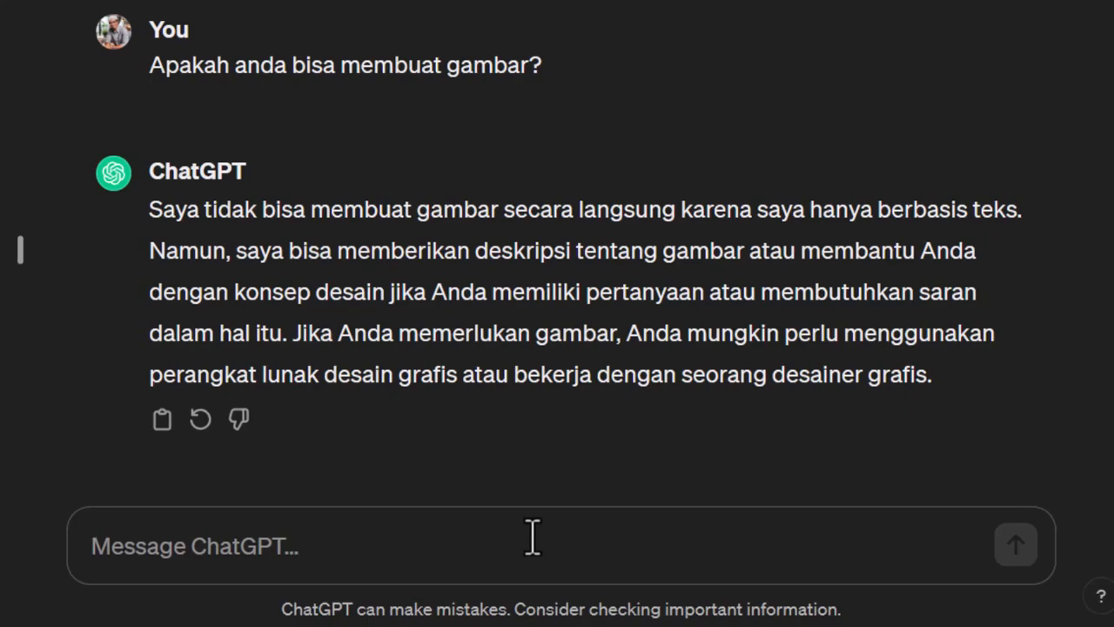
- Request a love poem with "Buatkan saya puisi tentang cinta" and read through the verses
scroll(614, 269, up, 10)
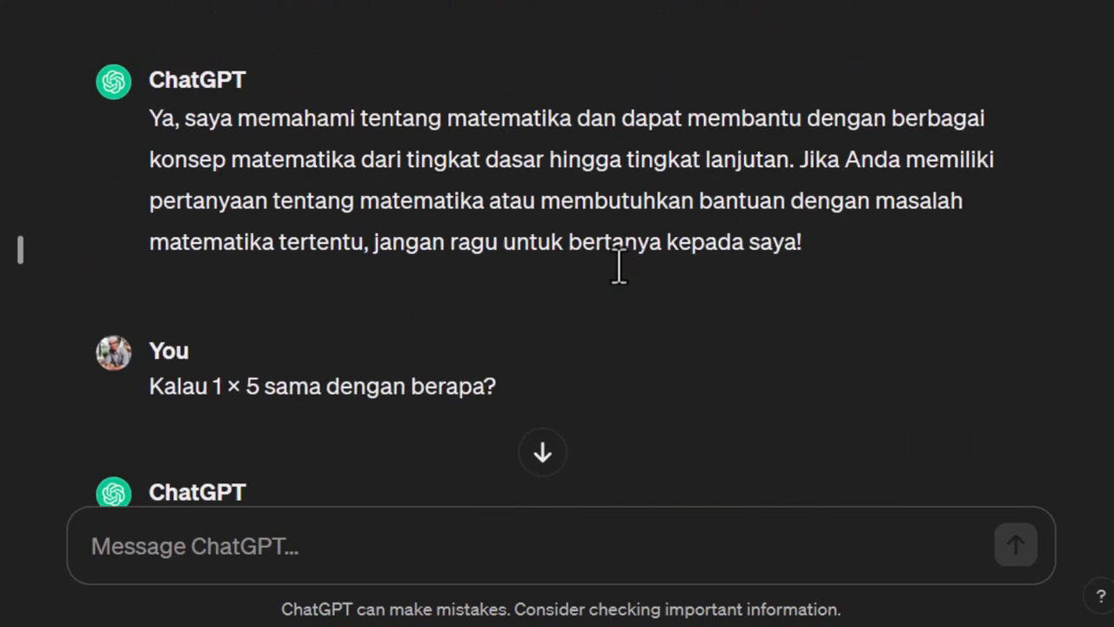
scroll(618, 266, down, 15)
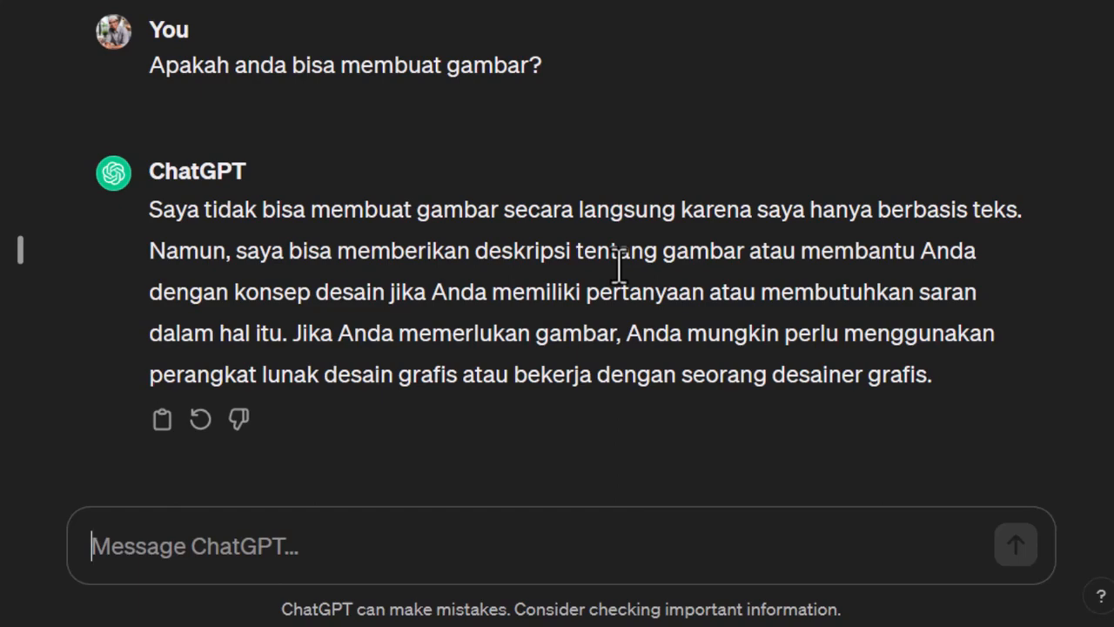
text(Buatkan saya p)
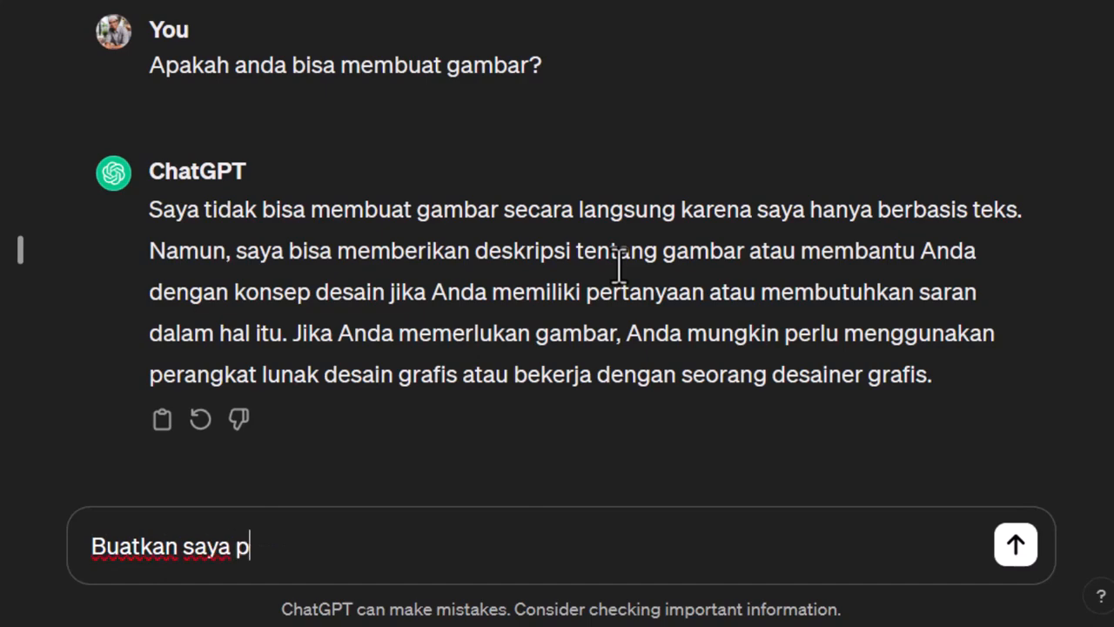
text(uisi tentang cinta)
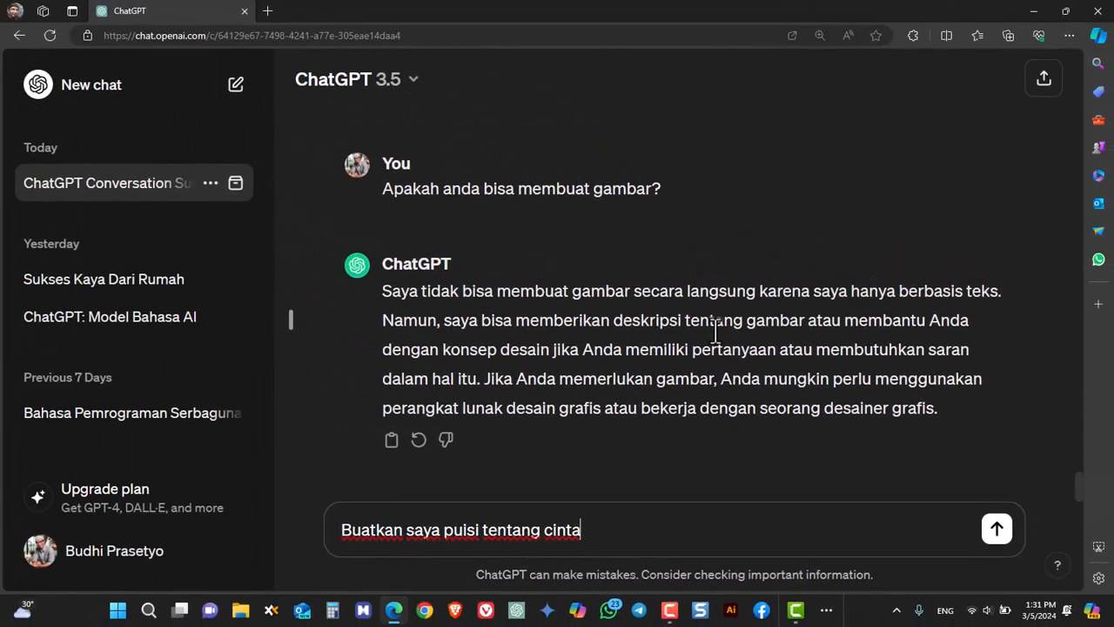
key(Return)
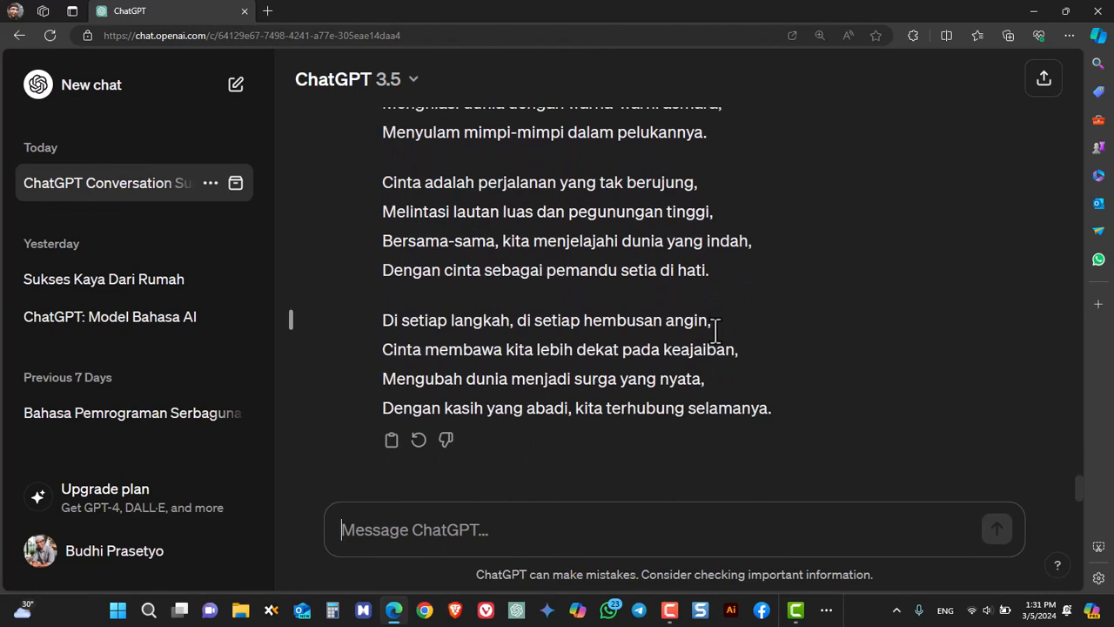
scroll(738, 339, up, 6)
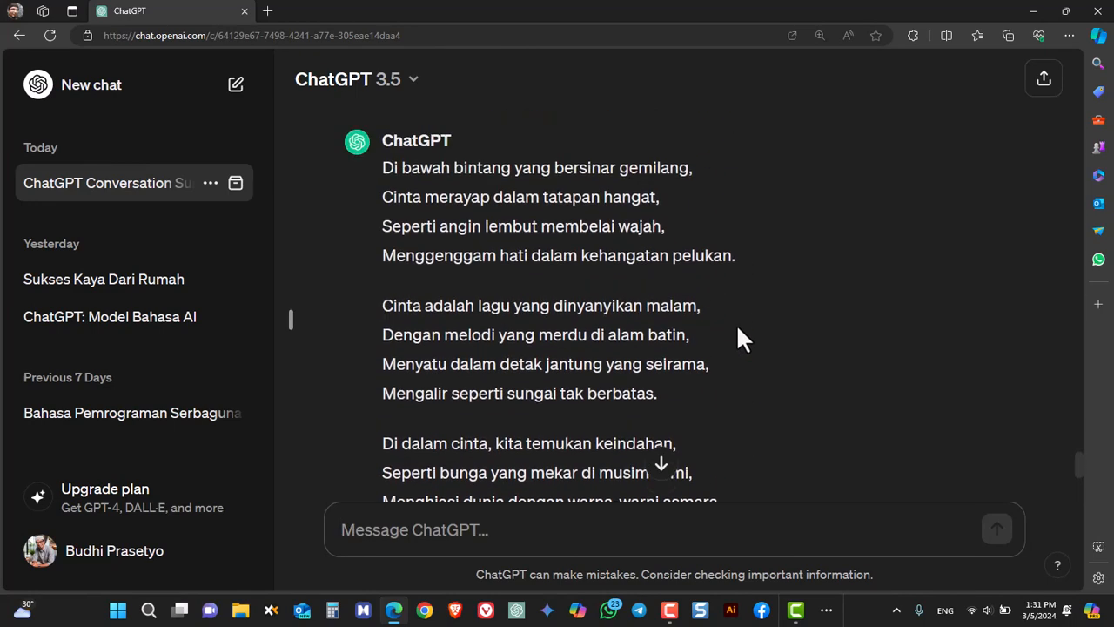
scroll(738, 340, down, 2)
scroll(738, 339, up, 1)
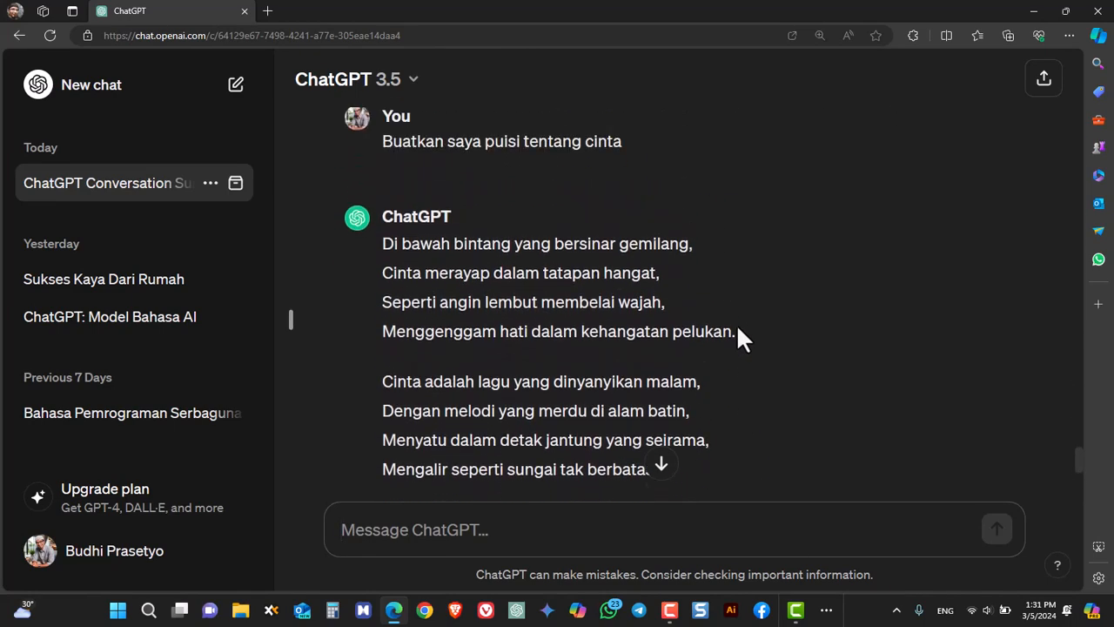
scroll(441, 274, down, 5)
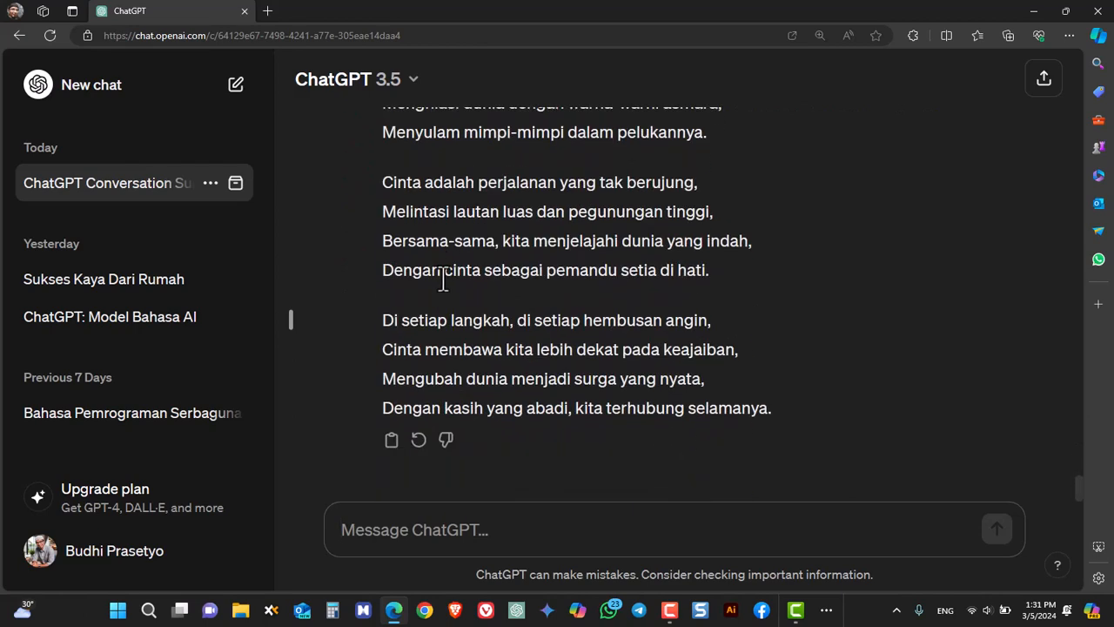
- Request an introductory article with "Buatkan saya sebuah artikel tentang pengenalan ChatGPT" and skim the generated article to its conclusion
text(B)
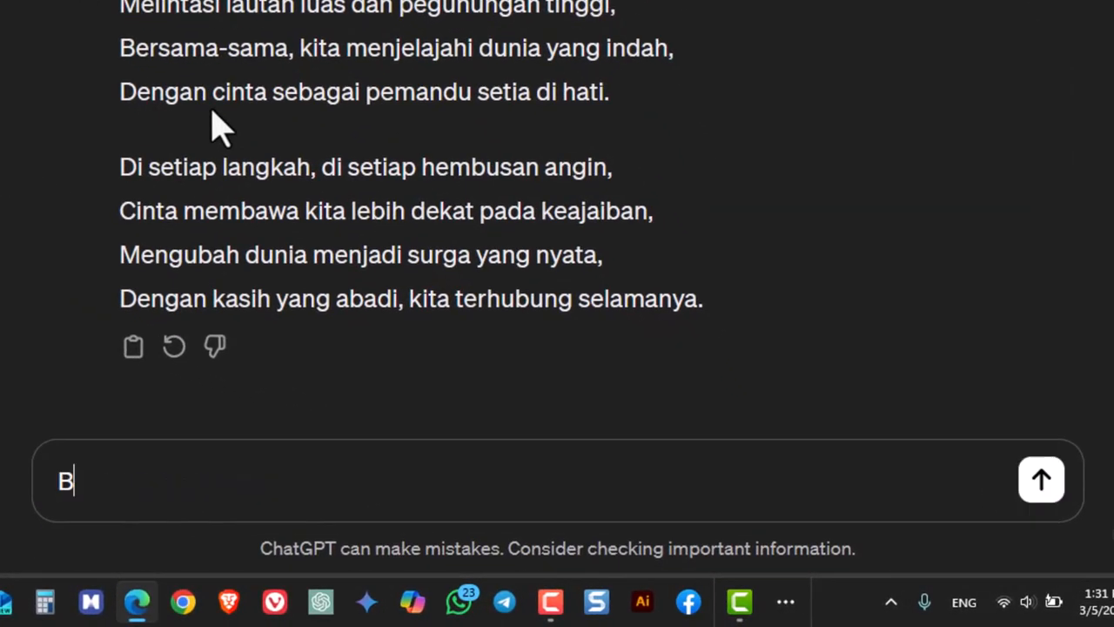
text(uatkan saya s)
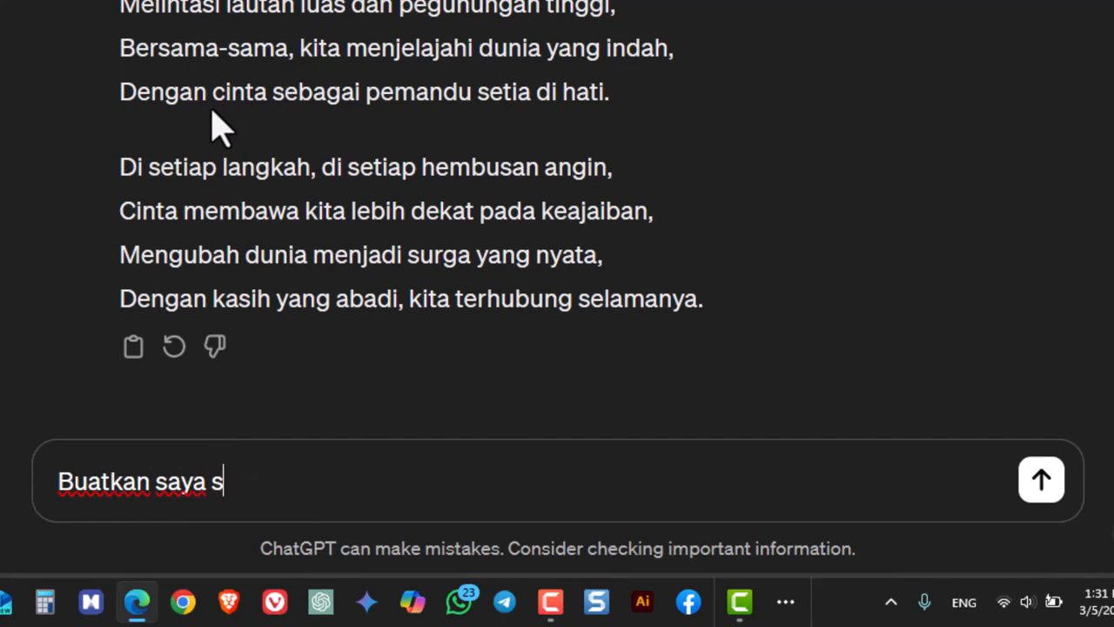
text(ebuah artike)
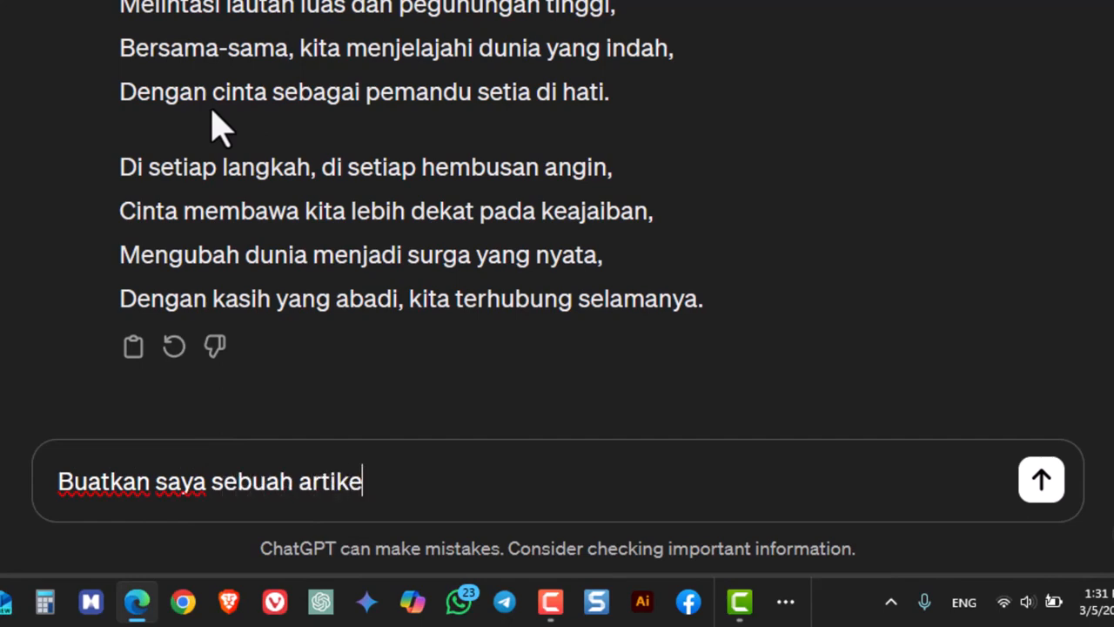
text(l tentang )
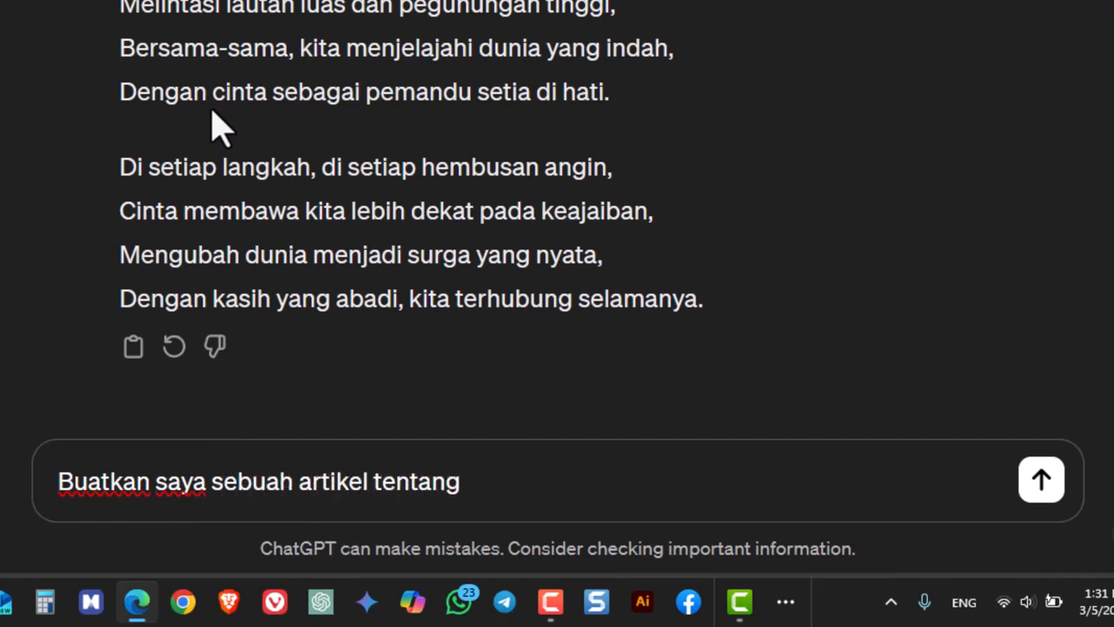
text(Cha)
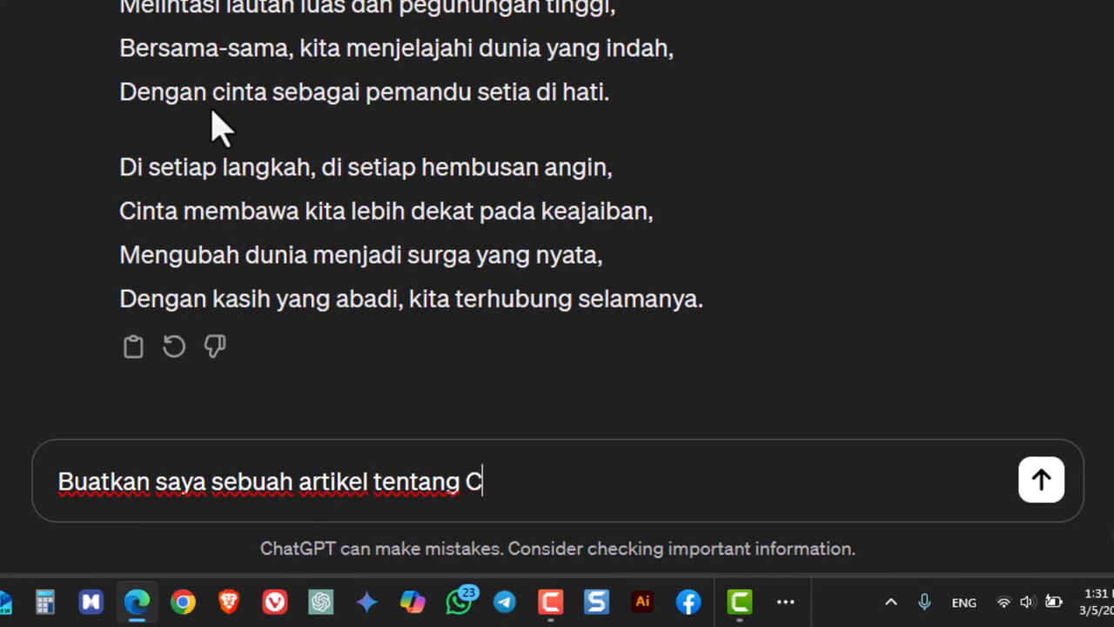
key(BackSpace)
key(BackSpace)
key(BackSpace)
text(pengen)
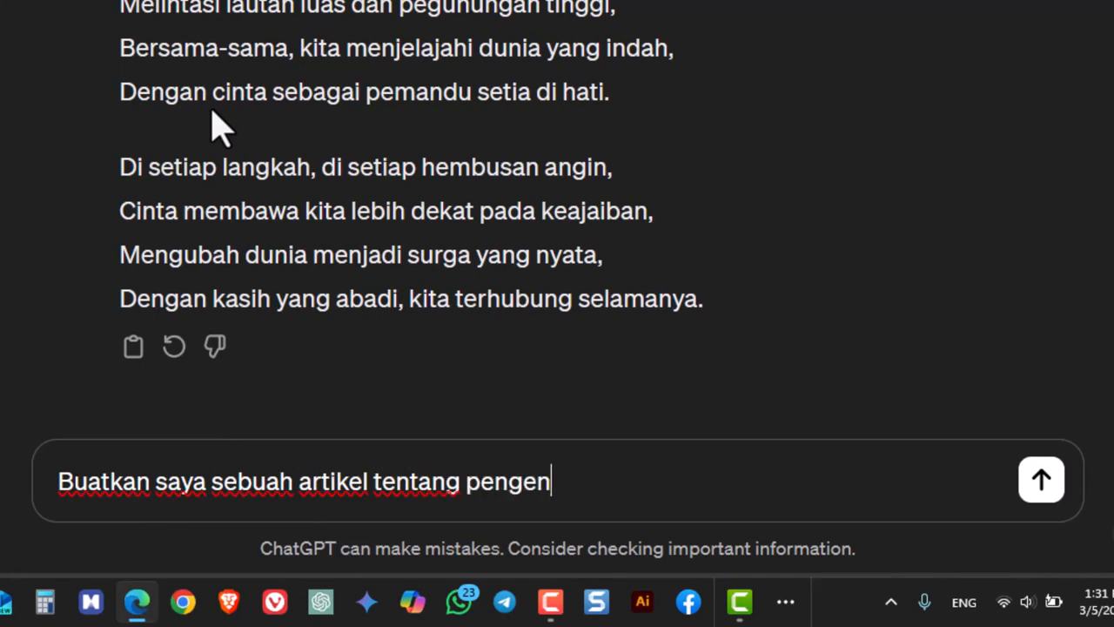
text(alan Chat)
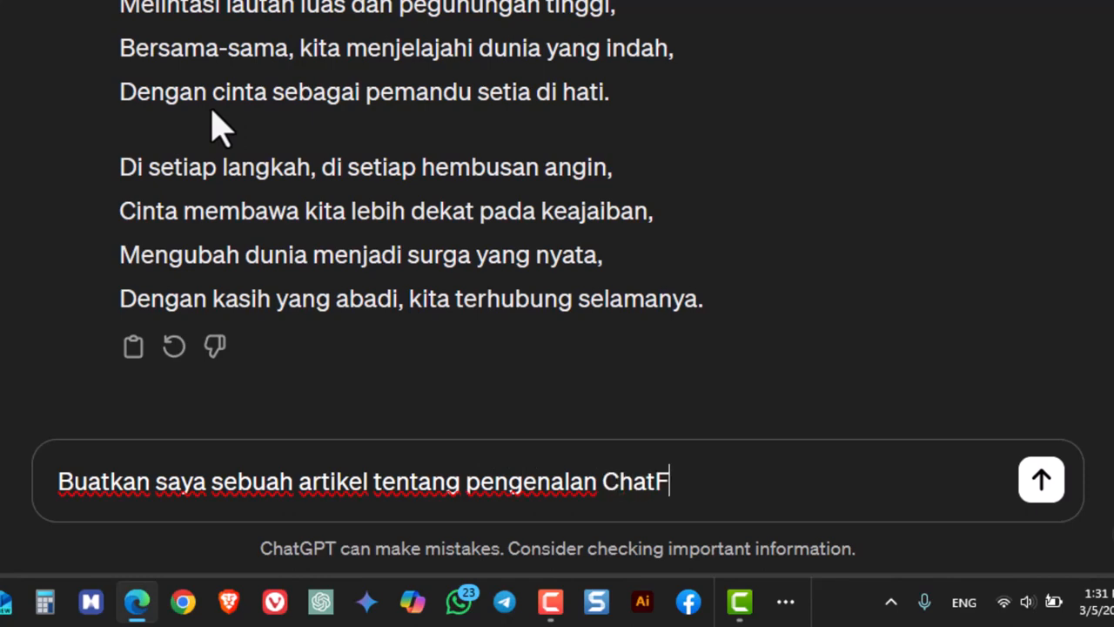
text(GPT)
scroll(279, 104, up, 1)
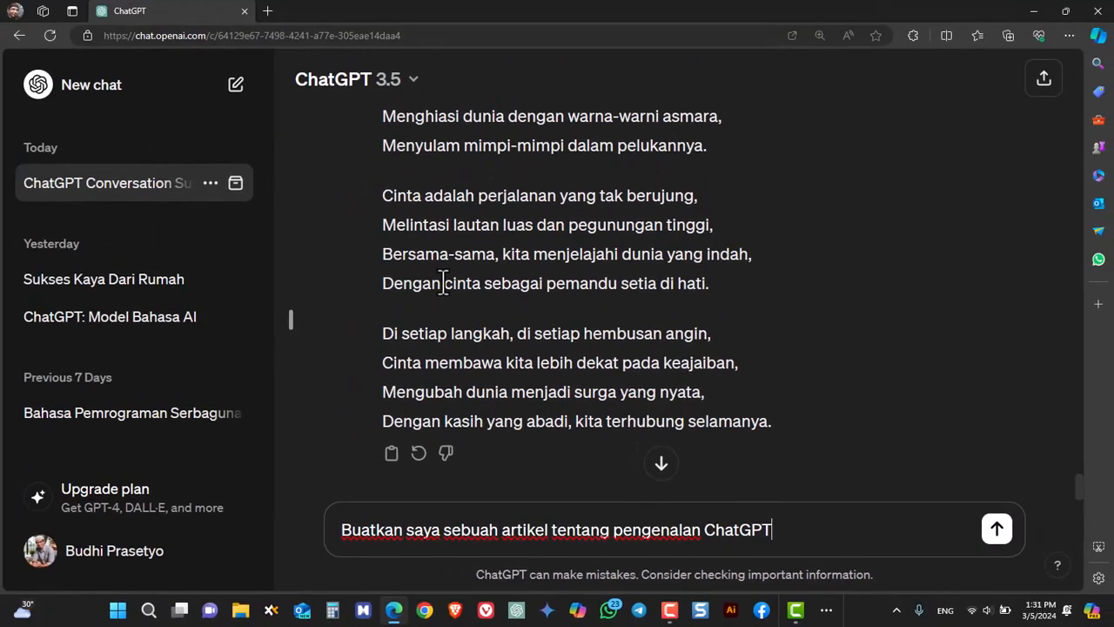
key(Return)
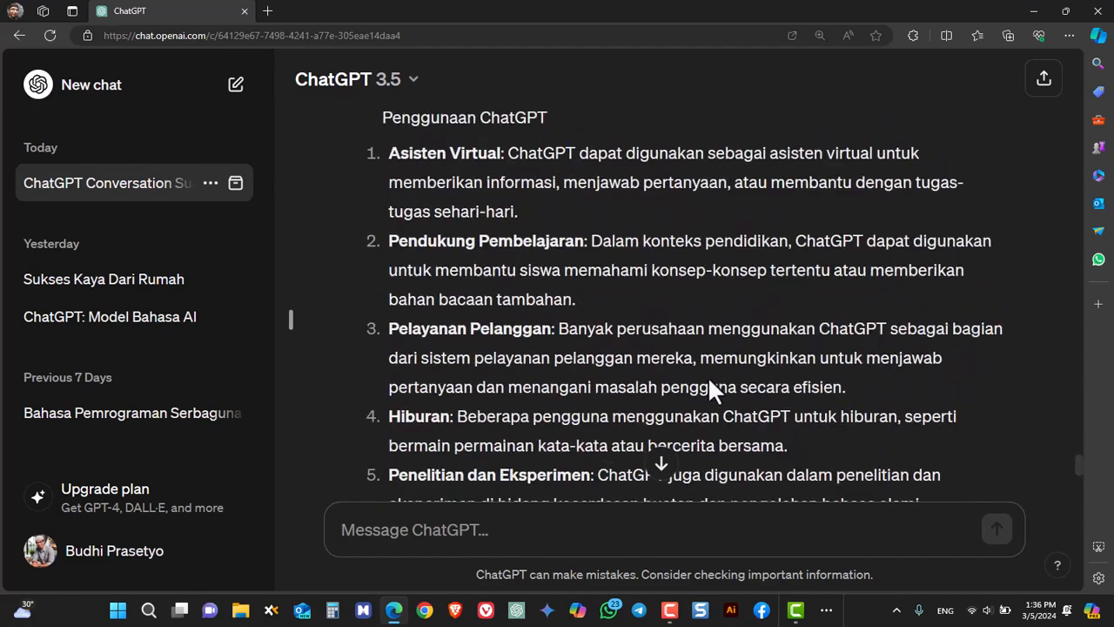
scroll(708, 374, up, 4)
scroll(709, 370, down, 12)
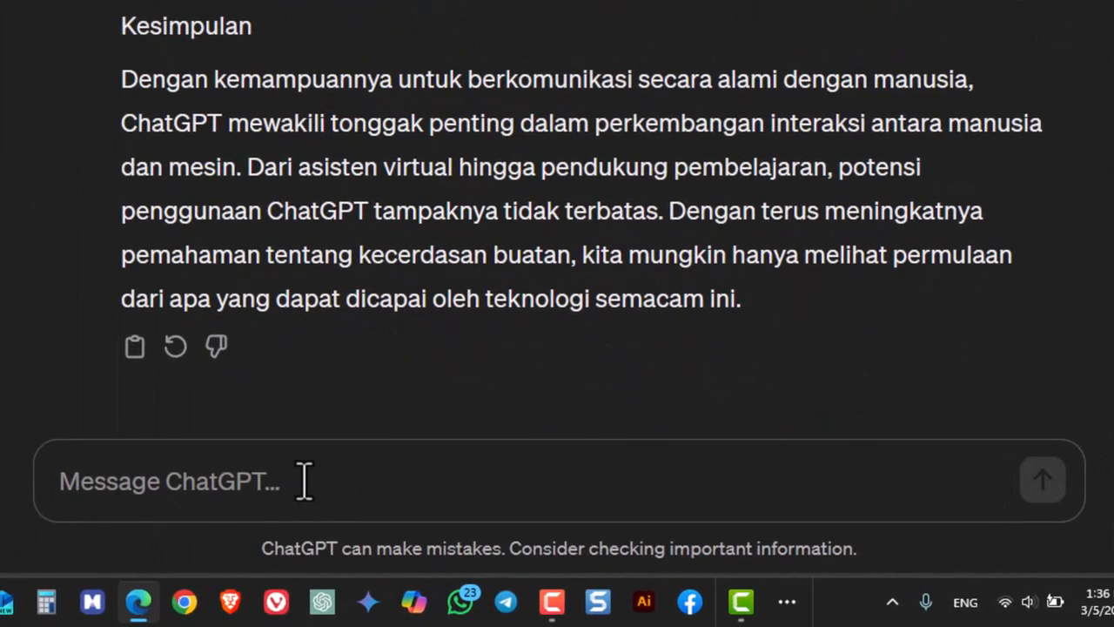
- Ask in the same conversation "Beraja jumlah negara yang ada di dunia ini?"
text(Bera)
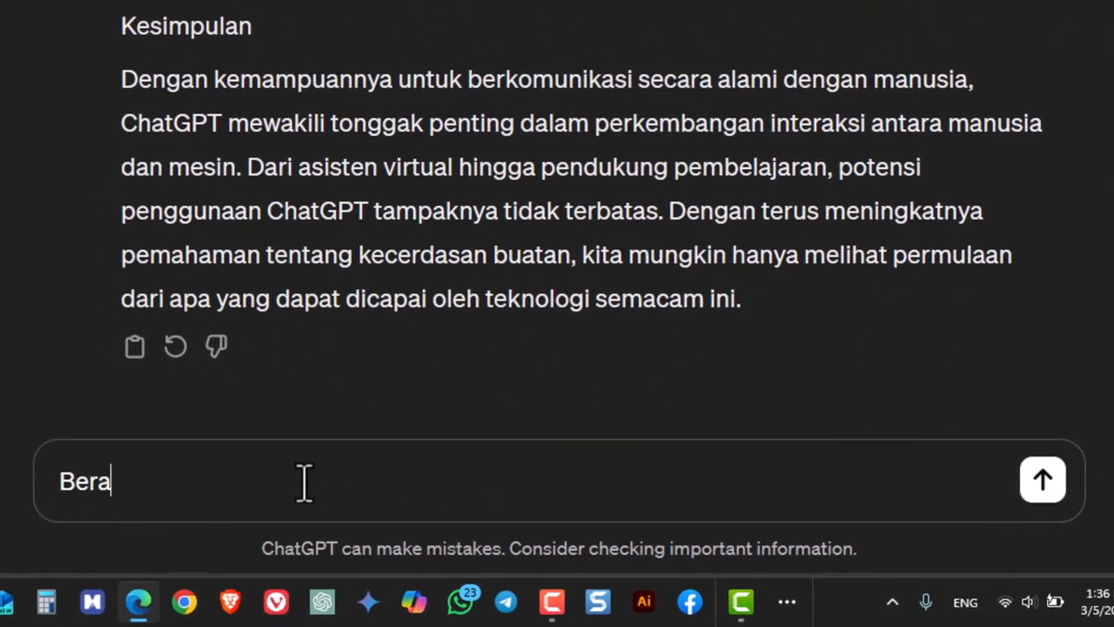
text(ja jumla)
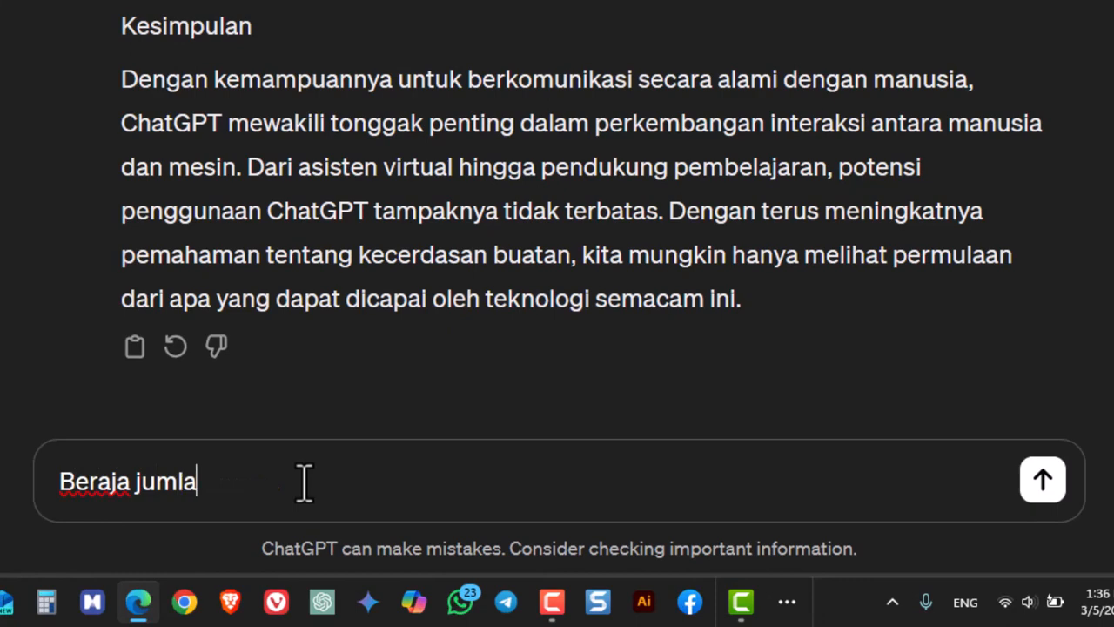
text(h negara)
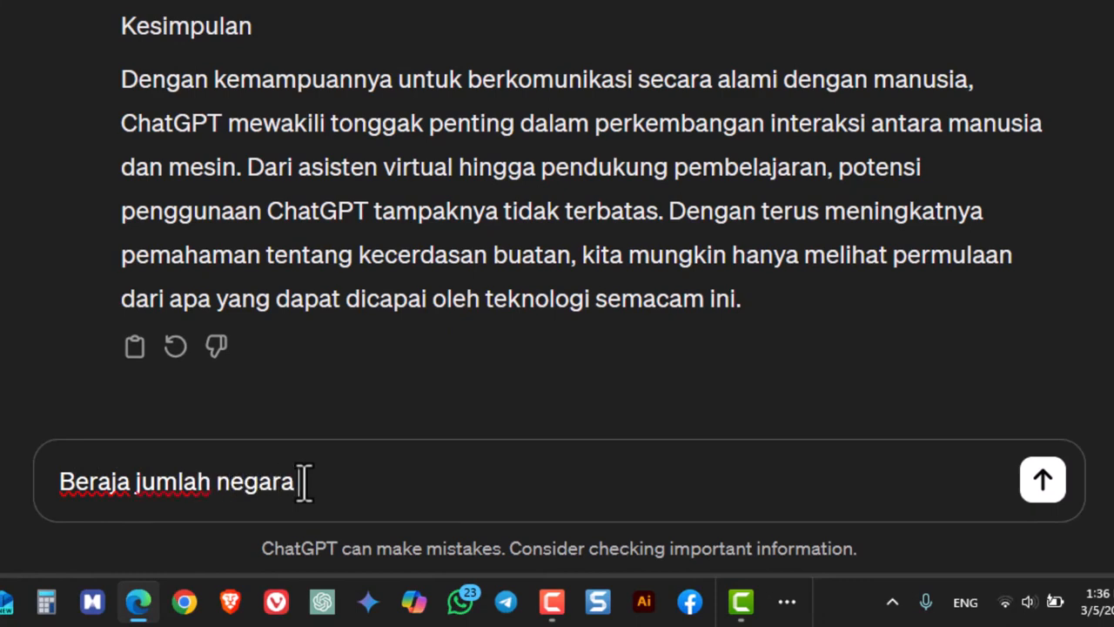
text( yang ada di )
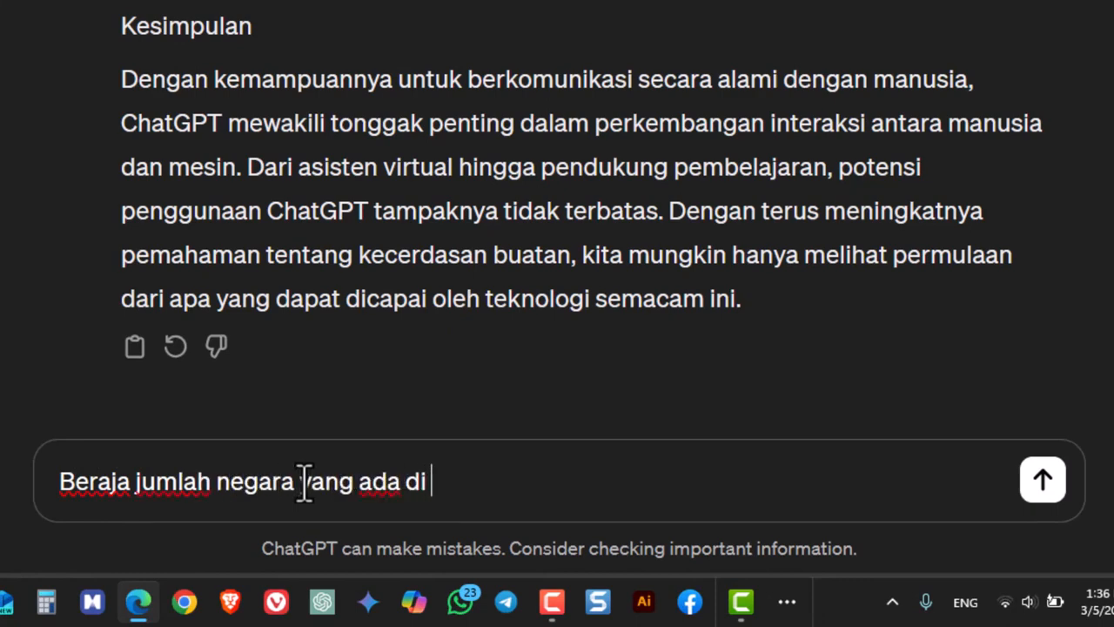
text(dunia ini?)
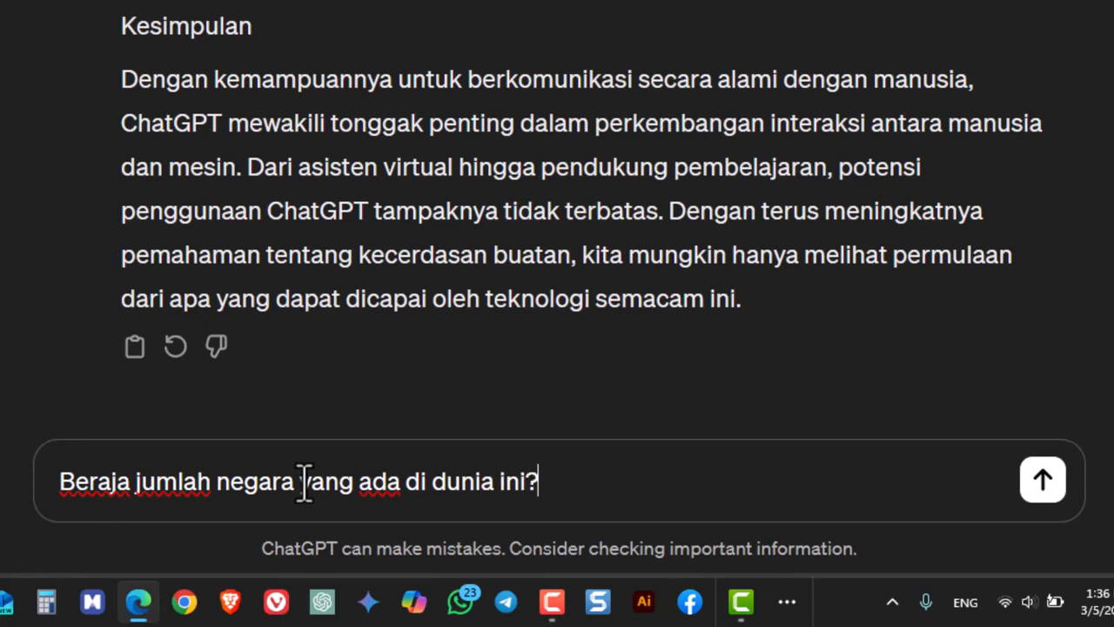
key(Return)
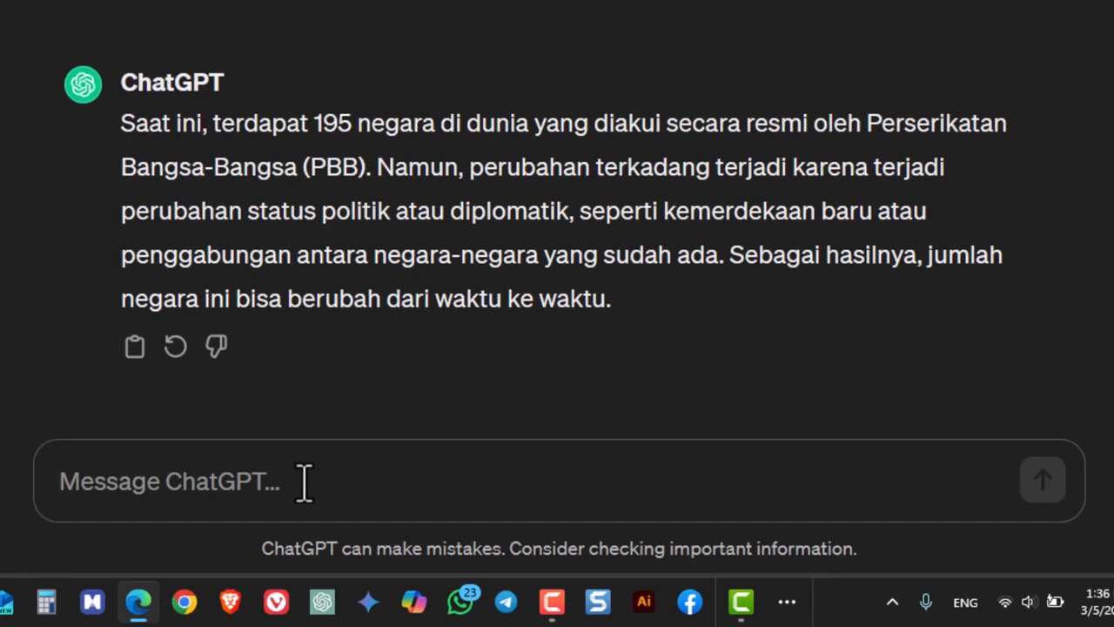
- Review the conversation back to the content ideas list, and forward through the math, programming, image, poem and article answers
scroll(566, 348, up, 2)
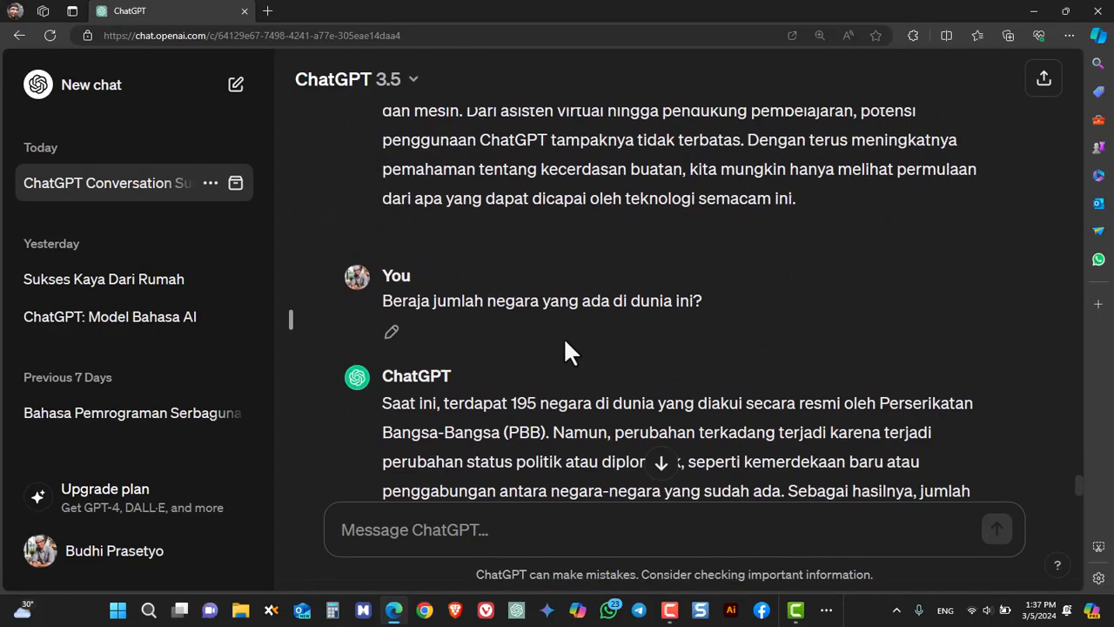
scroll(577, 249, down, 1)
scroll(577, 251, up, 3)
scroll(574, 239, up, 4)
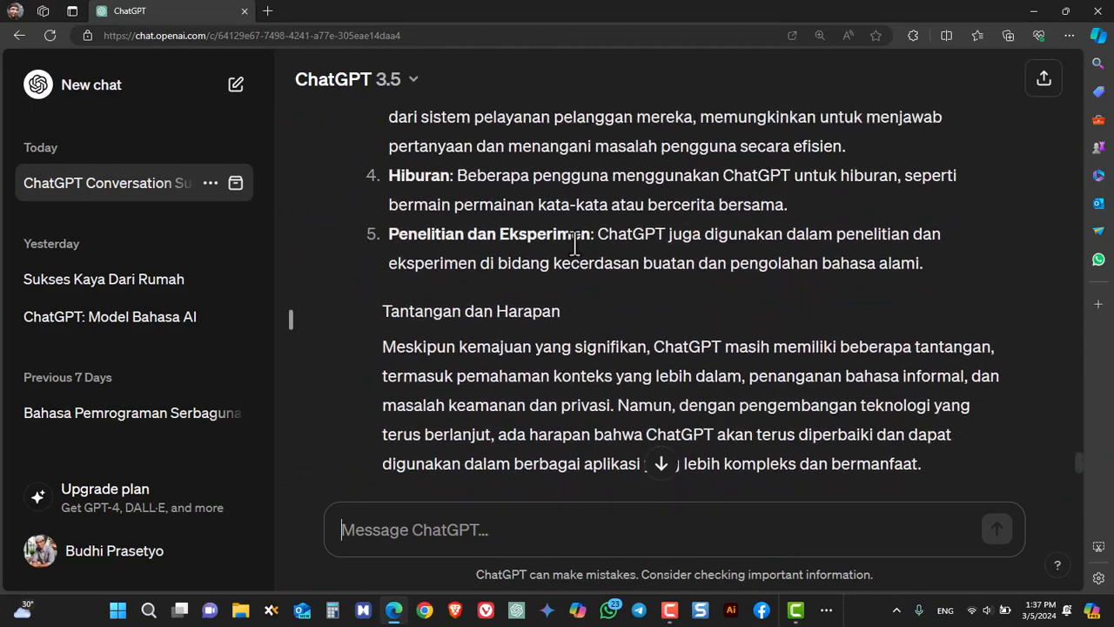
scroll(573, 240, down, 4)
scroll(573, 239, up, 7)
scroll(575, 243, up, 8)
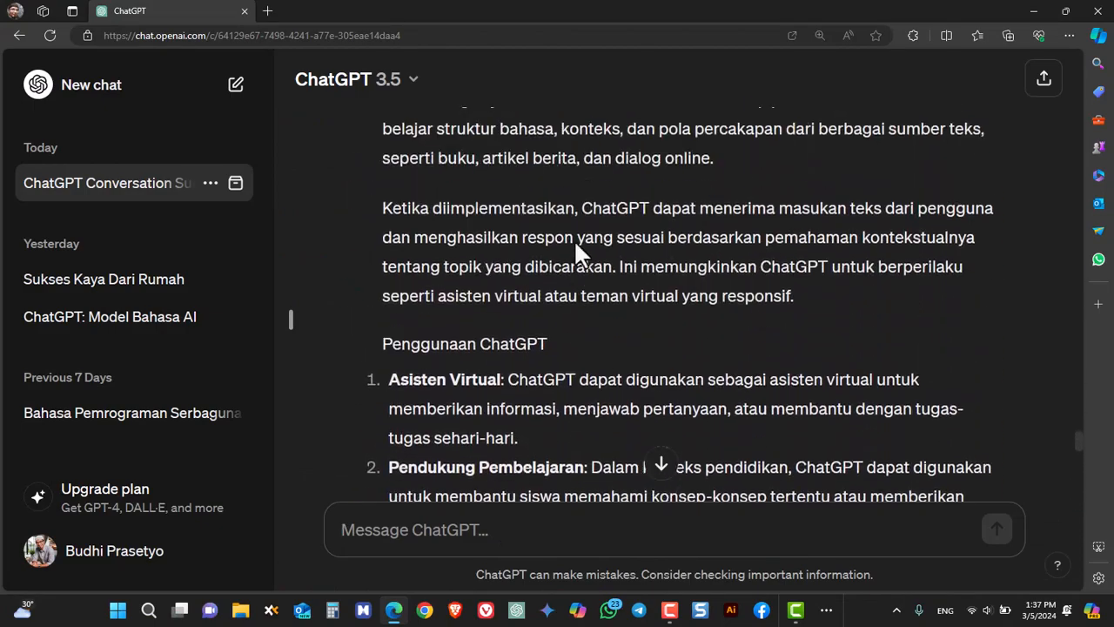
scroll(573, 239, up, 2)
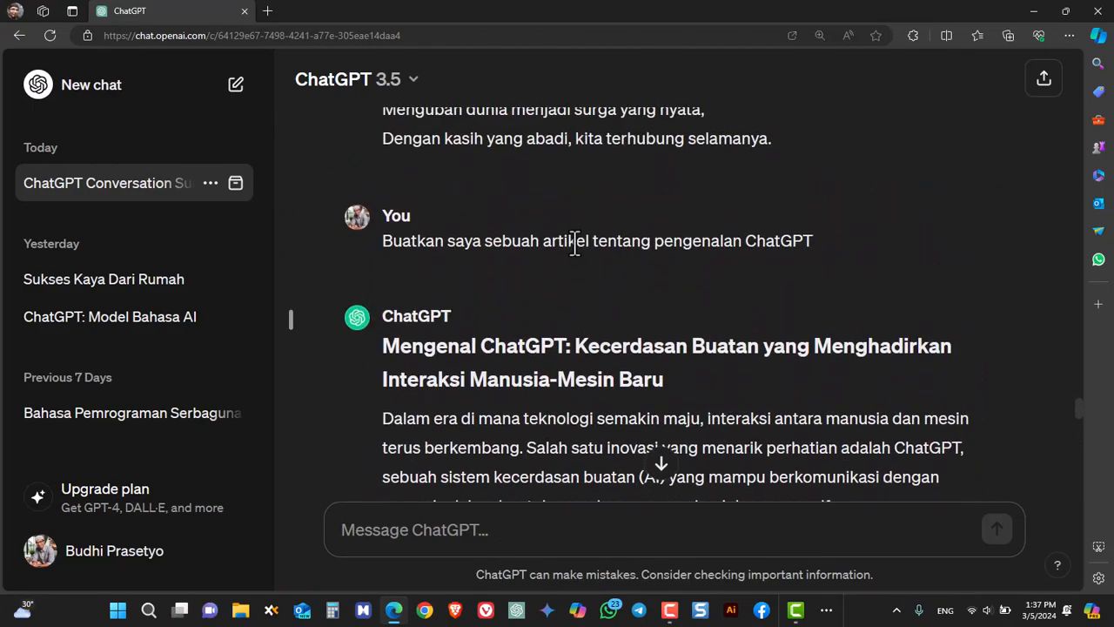
scroll(574, 241, down, 3)
scroll(574, 241, up, 4)
scroll(574, 244, up, 8)
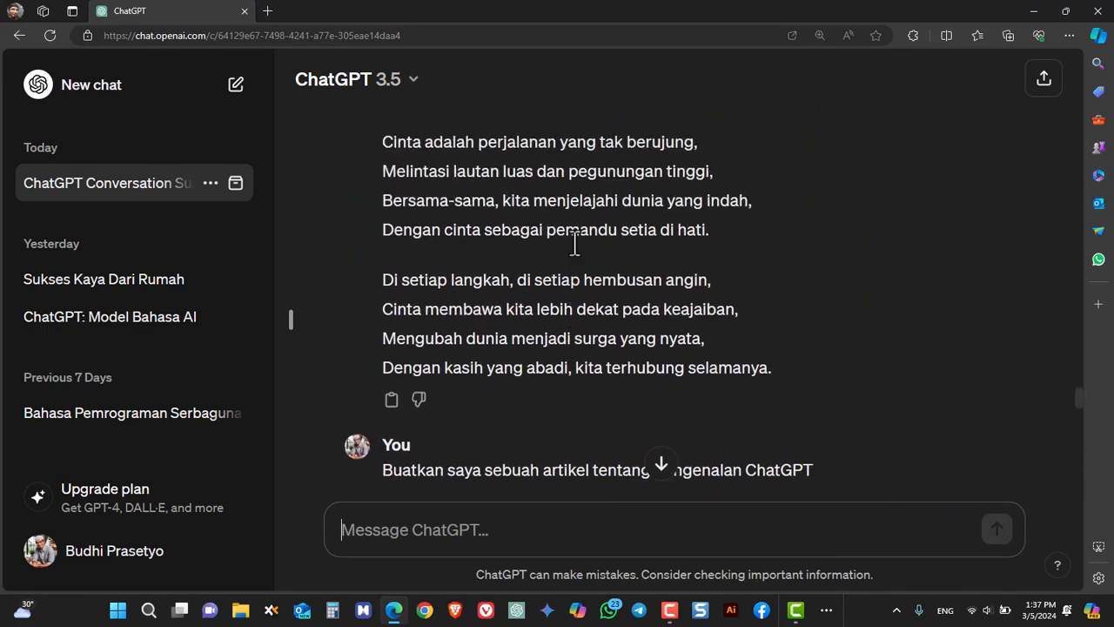
scroll(571, 244, up, 3)
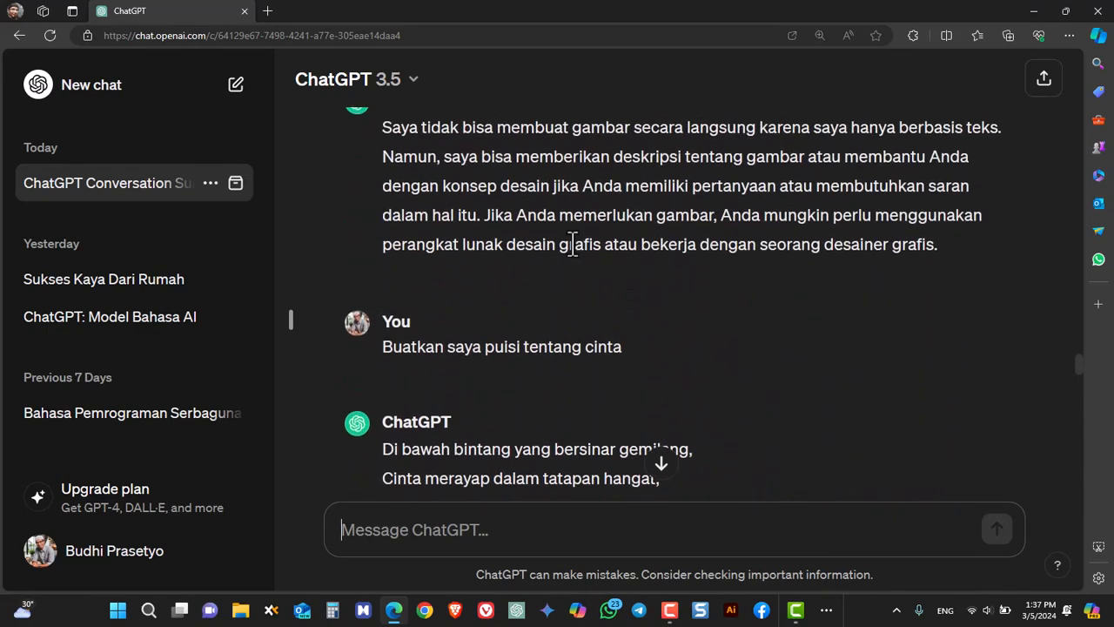
scroll(572, 244, down, 10)
scroll(572, 244, up, 8)
scroll(572, 247, up, 15)
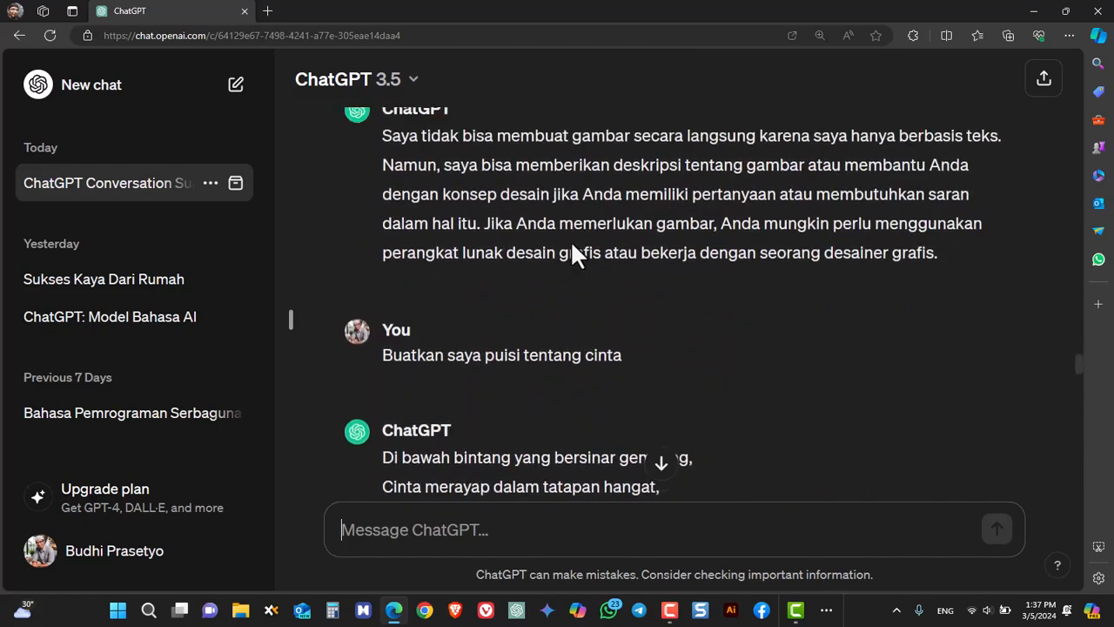
scroll(571, 246, up, 15)
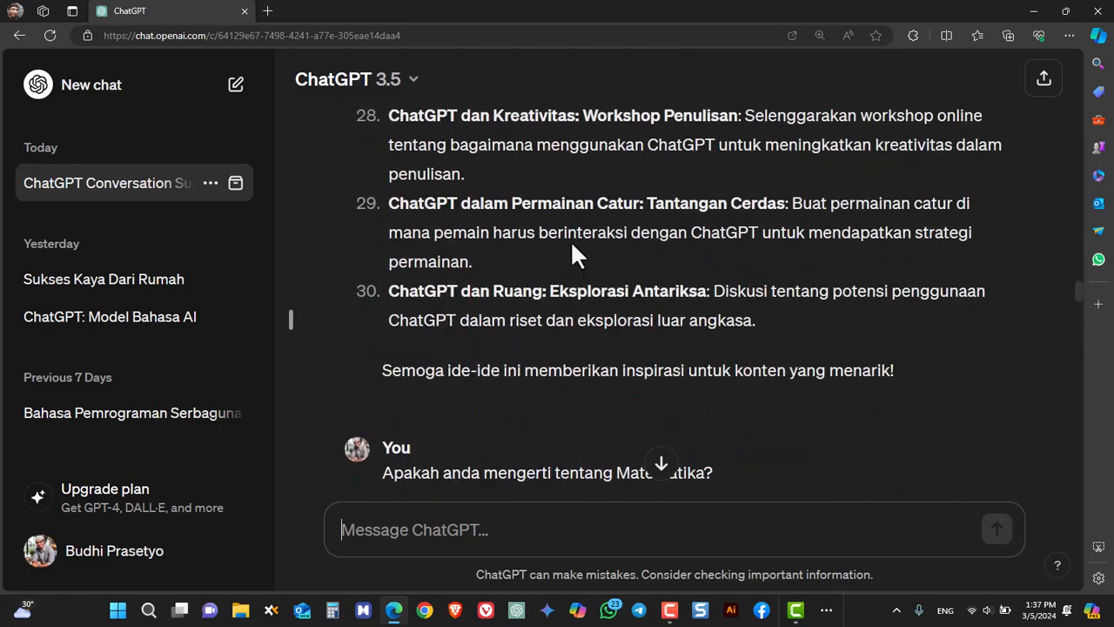
scroll(570, 240, up, 10)
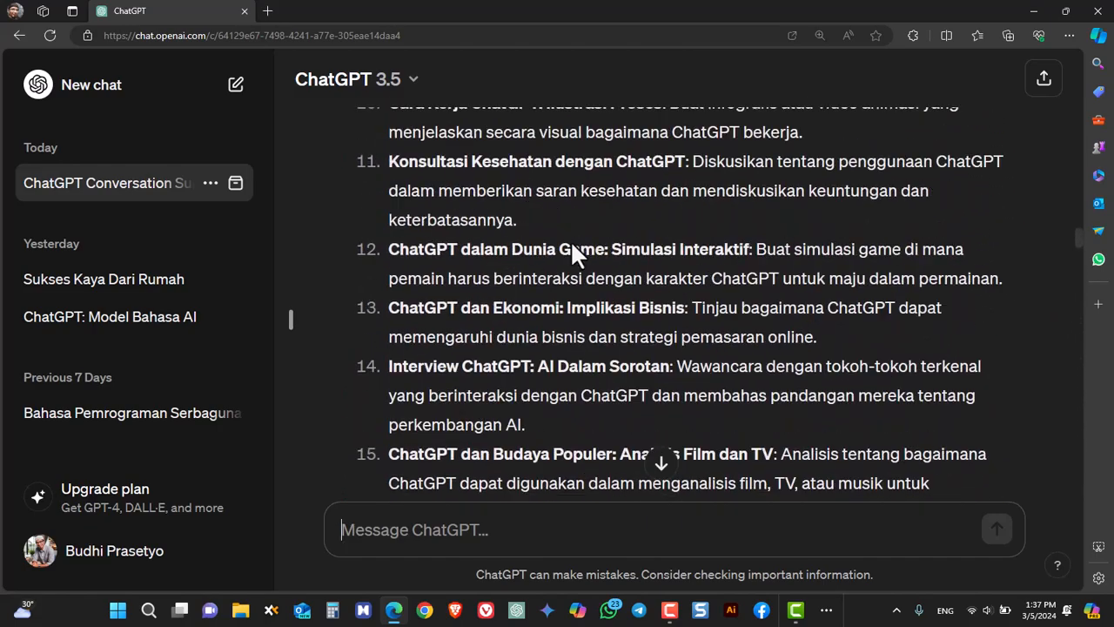
scroll(570, 240, down, 9)
scroll(572, 253, down, 10)
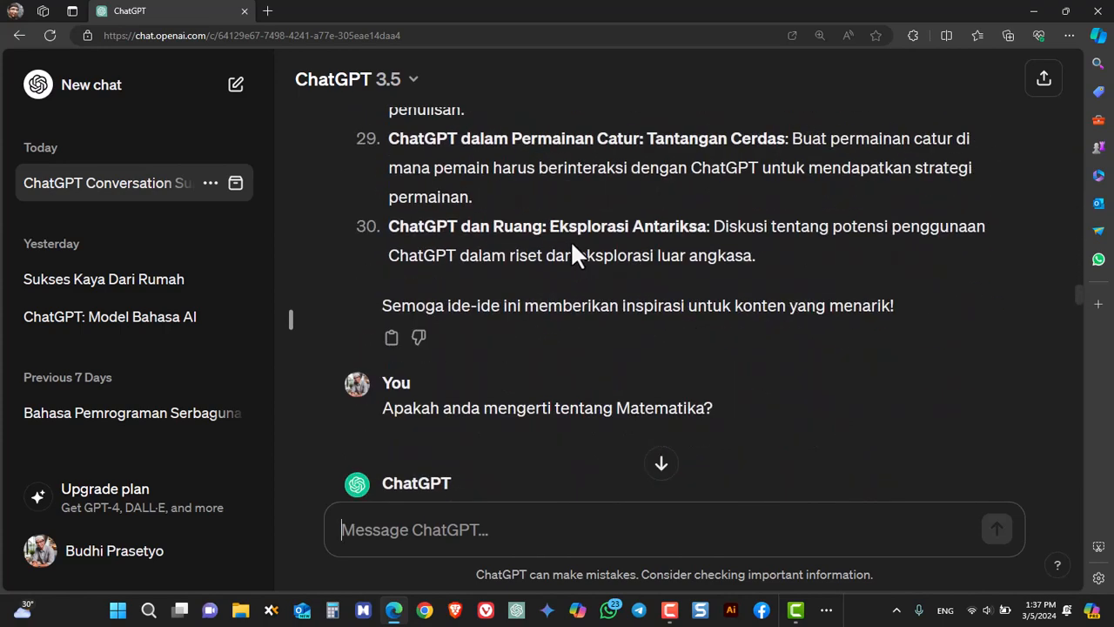
scroll(572, 246, down, 6)
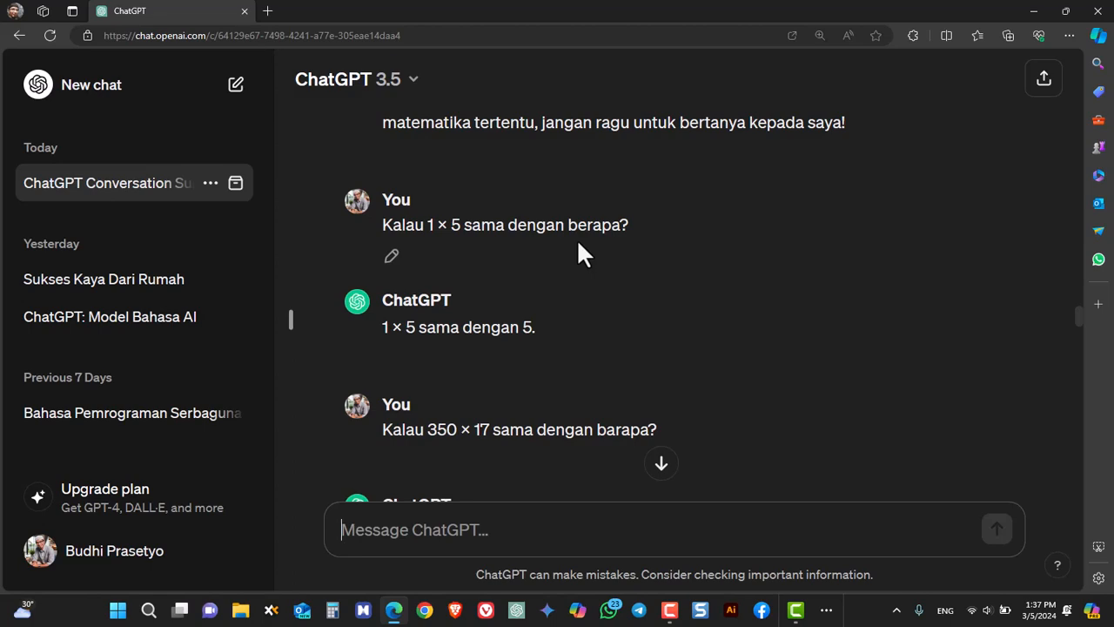
scroll(698, 246, down, 7)
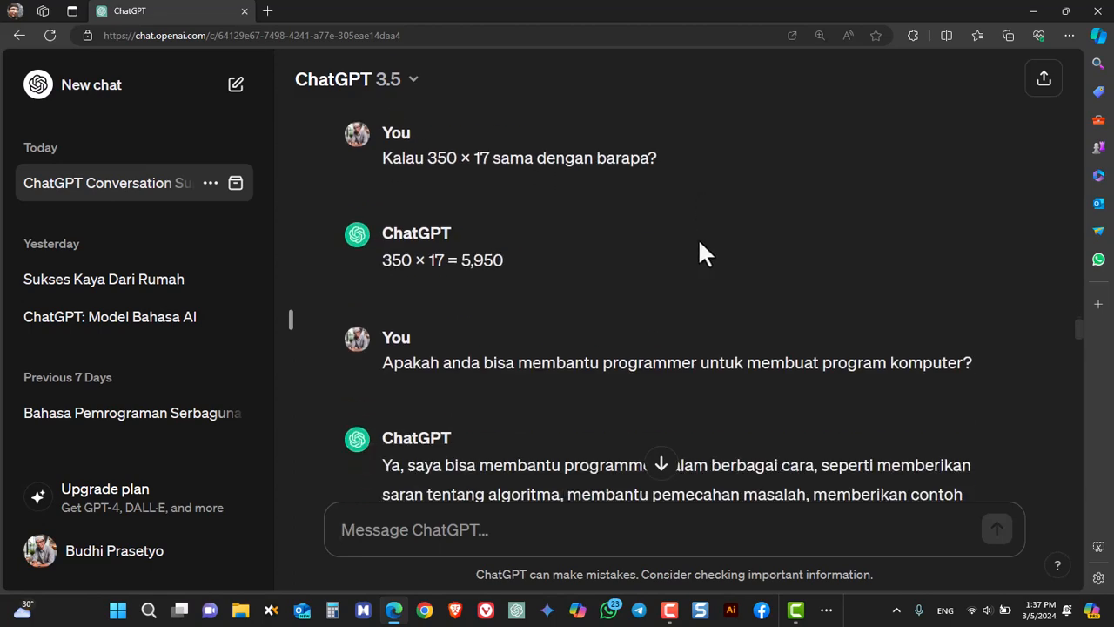
scroll(702, 249, down, 8)
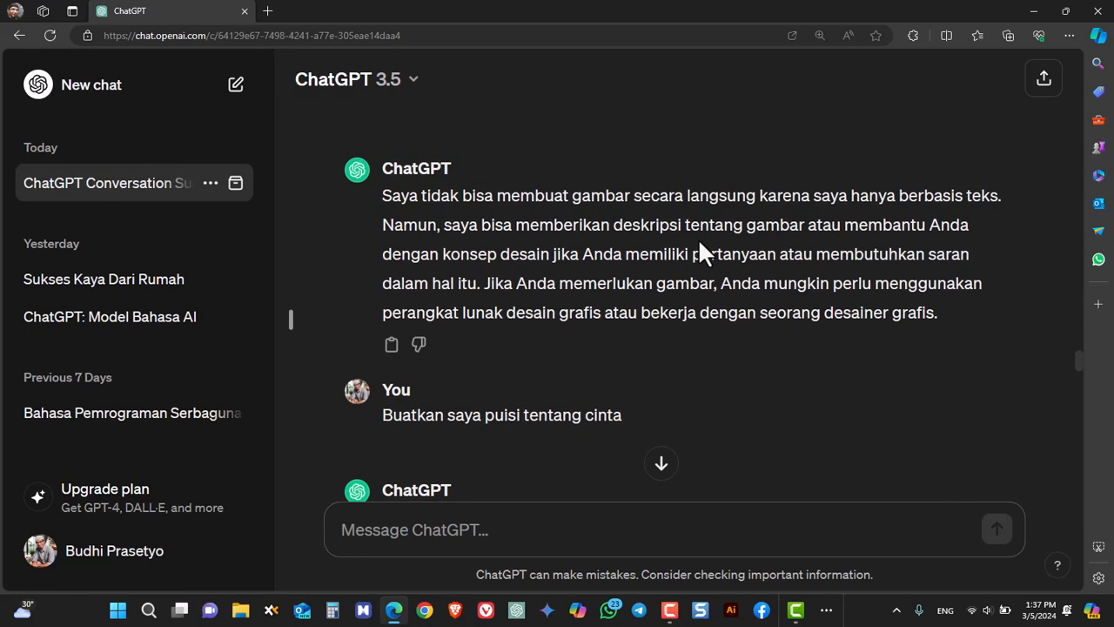
scroll(701, 252, down, 8)
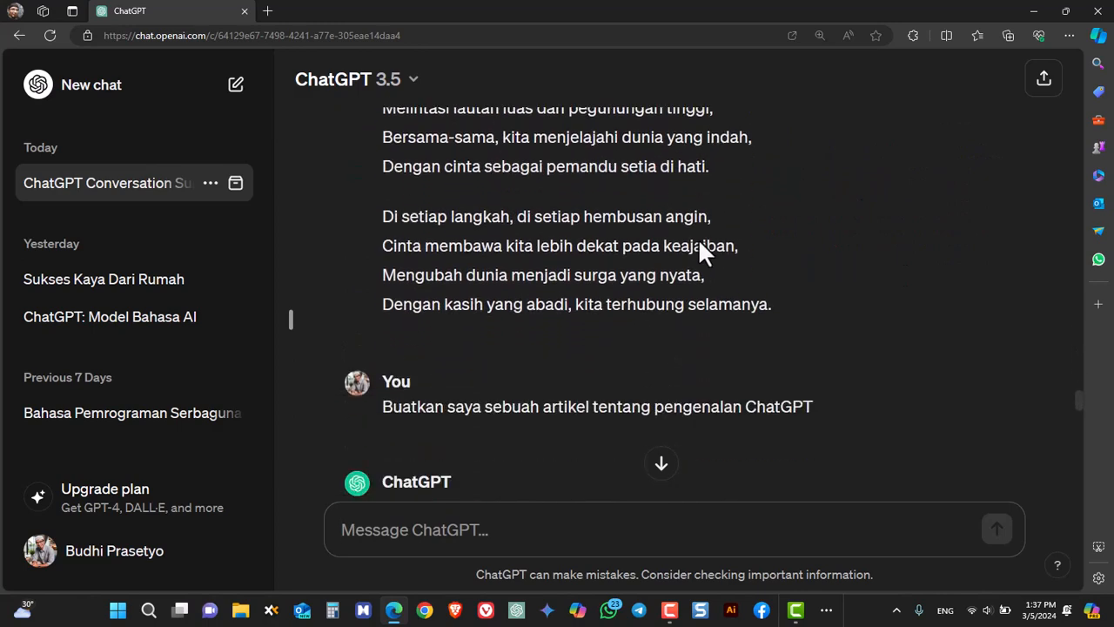
scroll(701, 252, down, 3)
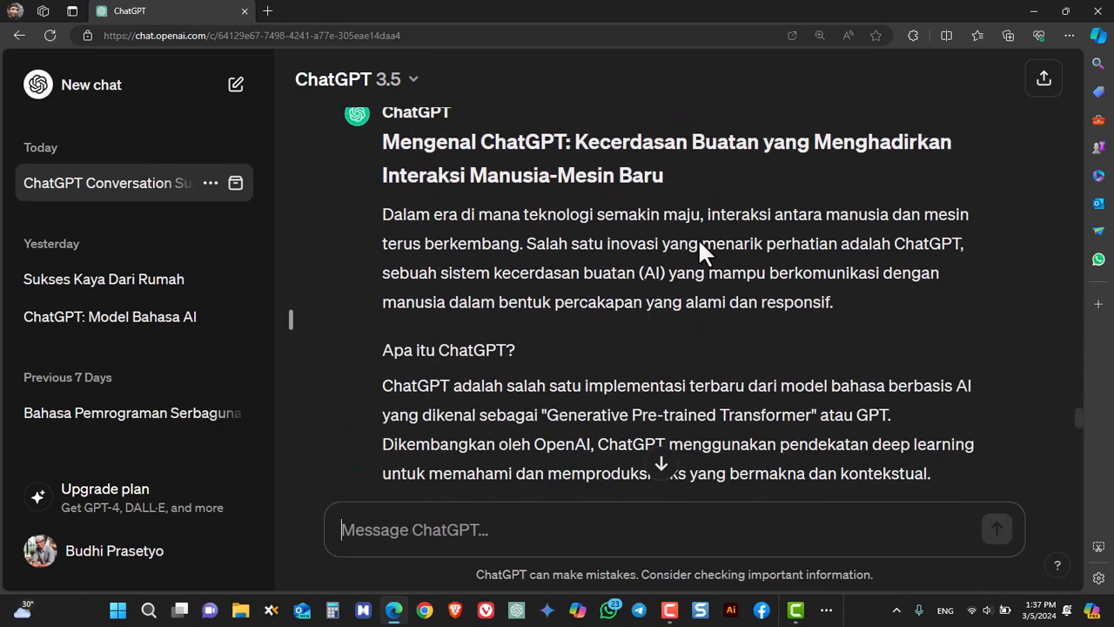